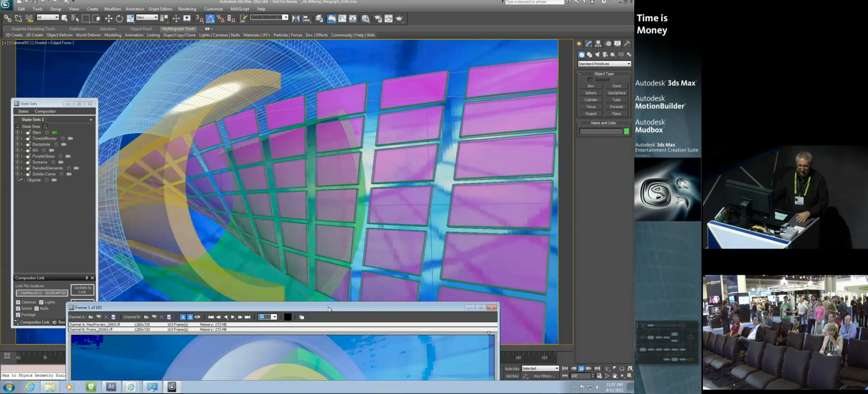
Stop the viewport animation, play the preview and promo sequences side by side in the frame player, and close the player.
{"action": "left_click", "coordinate": [581, 369]}
{"action": "left_click_drag", "start_coordinate": [446, 321], "coordinate": [391, 69]}
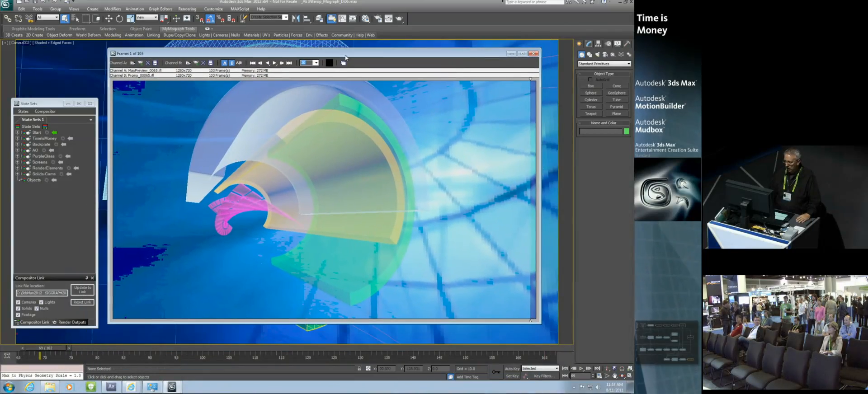
{"action": "left_click", "coordinate": [275, 63]}
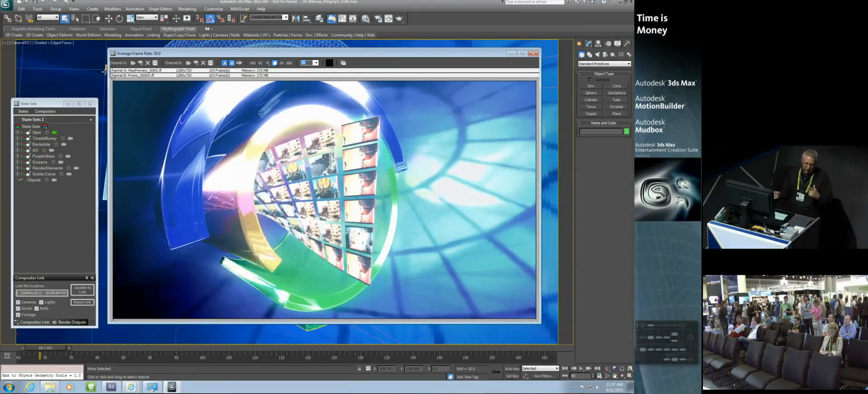
{"action": "left_click_drag", "start_coordinate": [273, 53], "coordinate": [269, 50]}
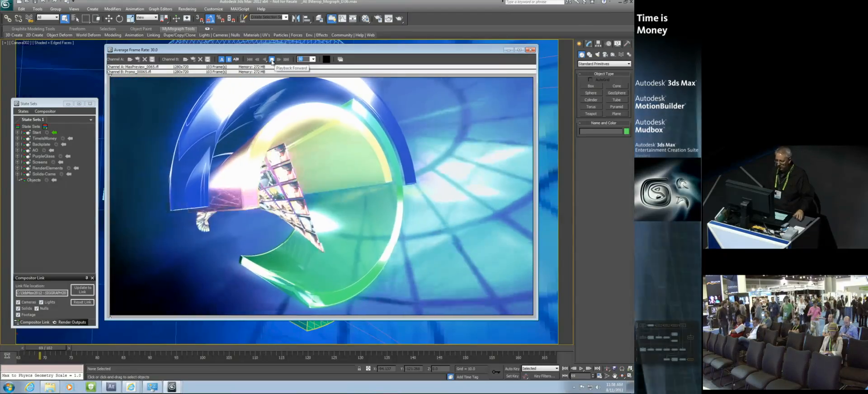
{"action": "left_click_drag", "start_coordinate": [296, 51], "coordinate": [317, 58]}
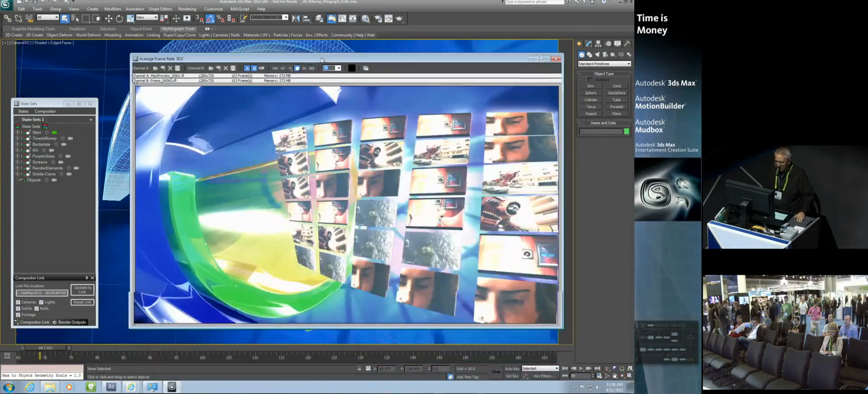
{"action": "left_click_drag", "start_coordinate": [487, 58], "coordinate": [481, 53]}
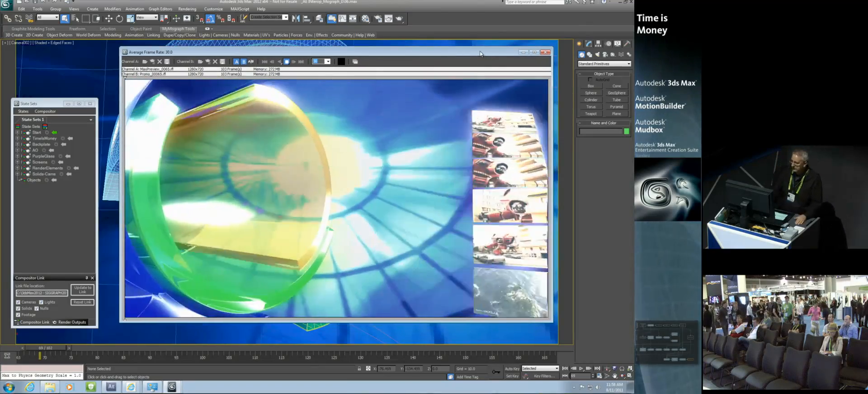
{"action": "left_click", "coordinate": [545, 52]}
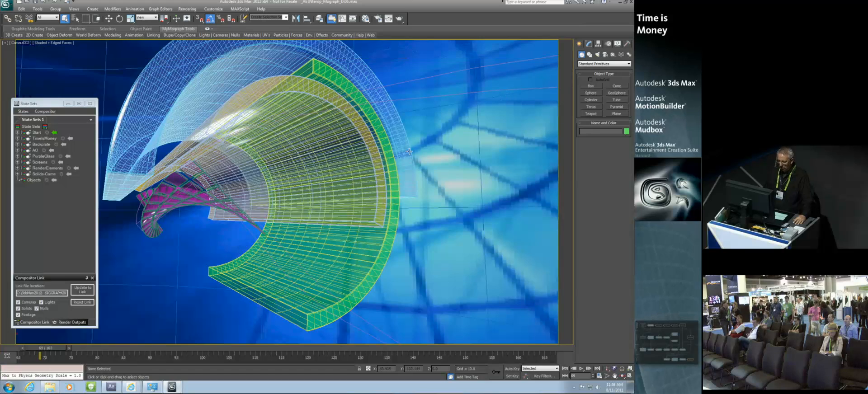
Make TimeIsMoney the current state in the State Sets window.
{"action": "left_click_drag", "start_coordinate": [59, 107], "coordinate": [56, 92]}
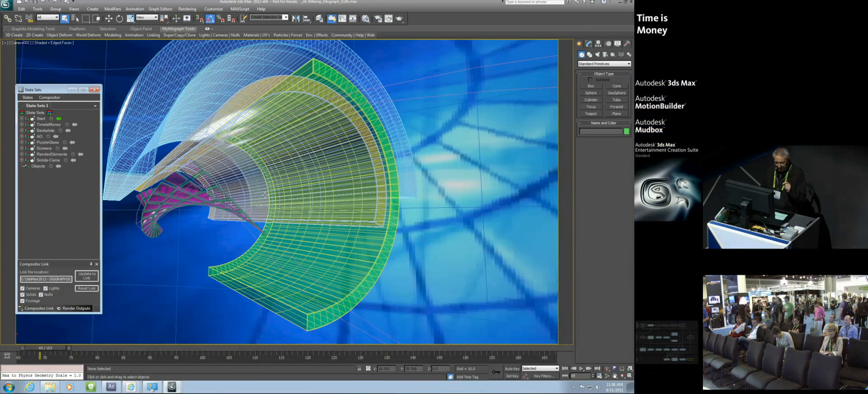
{"action": "left_click", "coordinate": [74, 125]}
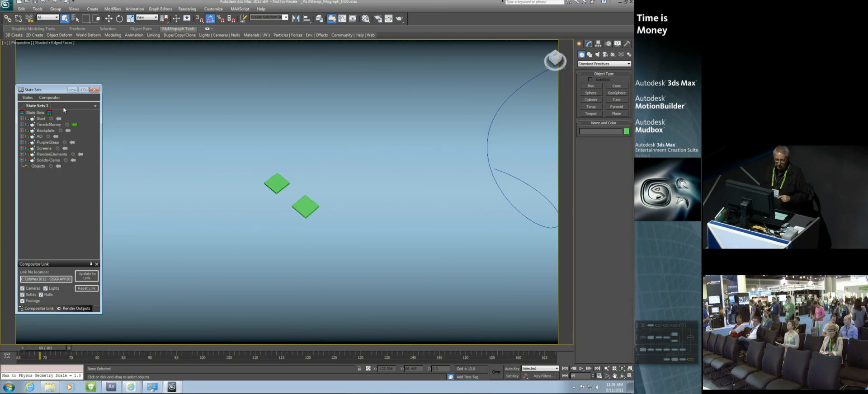
Clone the rear green box along its X axis as 10 instances to form an evenly spaced row.
{"action": "left_click", "coordinate": [277, 186]}
{"action": "scroll", "coordinate": [267, 217], "scroll_direction": "up", "scroll_amount": 3}
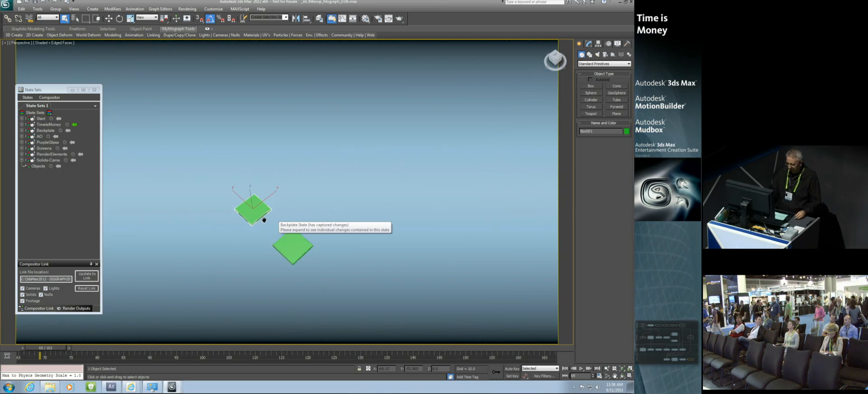
{"action": "right_click", "coordinate": [266, 216]}
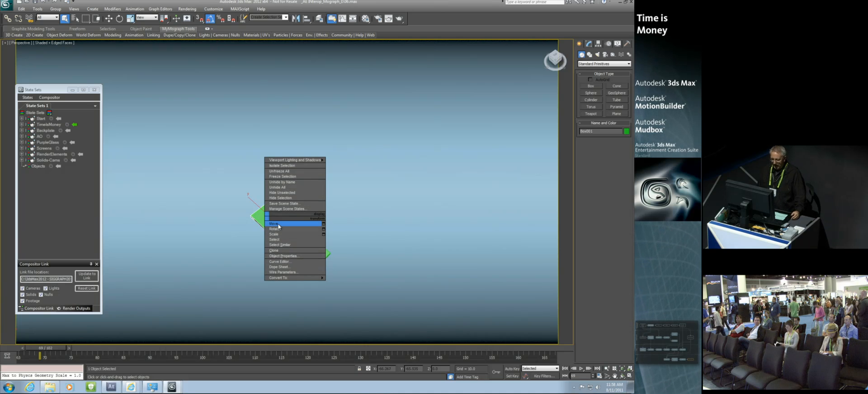
{"action": "left_click", "coordinate": [275, 223]}
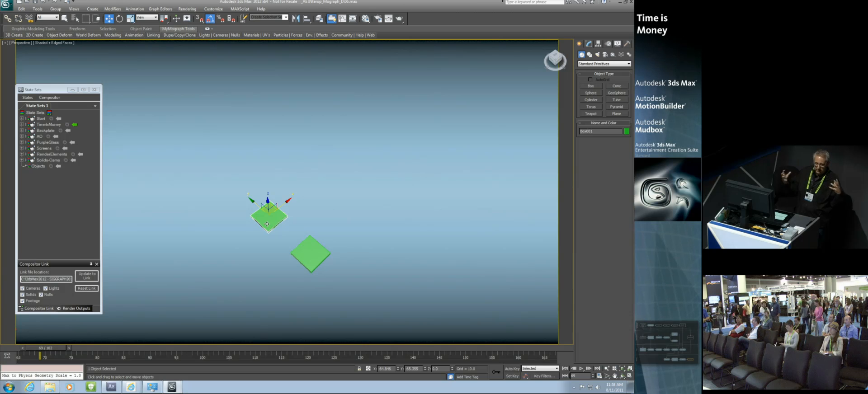
{"action": "middle_click_drag", "start_coordinate": [266, 224], "coordinate": [246, 253]}
{"action": "scroll", "coordinate": [244, 254], "scroll_direction": "up", "scroll_amount": 2}
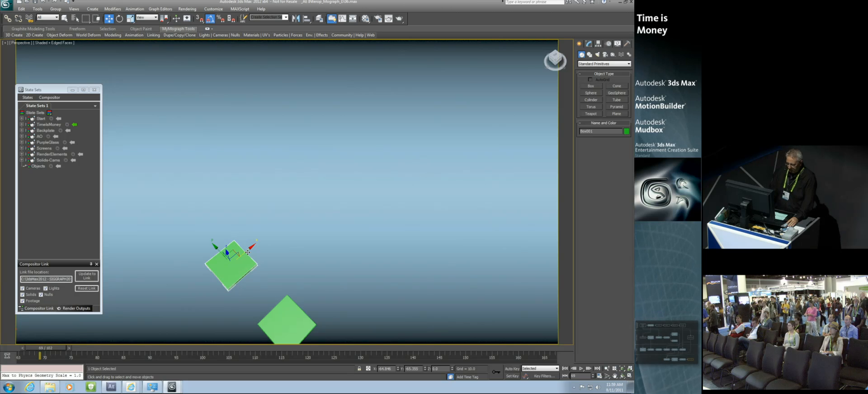
{"action": "mouse_move", "coordinate": [247, 252]}
{"action": "left_mouse_down", "text": "shift"}
{"action": "mouse_move", "coordinate": [288, 232]}
{"action": "mouse_move", "coordinate": [289, 251]}
{"action": "left_mouse_up", "text": "shift"}
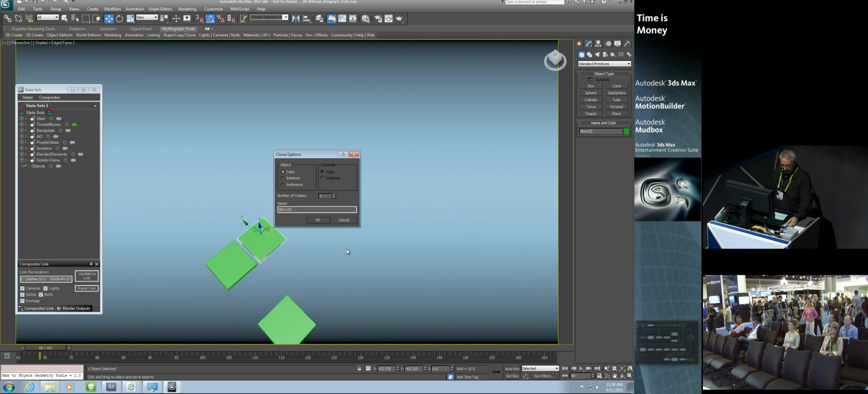
{"action": "left_click", "coordinate": [292, 180]}
{"action": "double_click", "coordinate": [322, 196]}
{"action": "type", "text": "10"}
{"action": "key", "text": "Return"}
{"action": "left_click", "coordinate": [317, 220]}
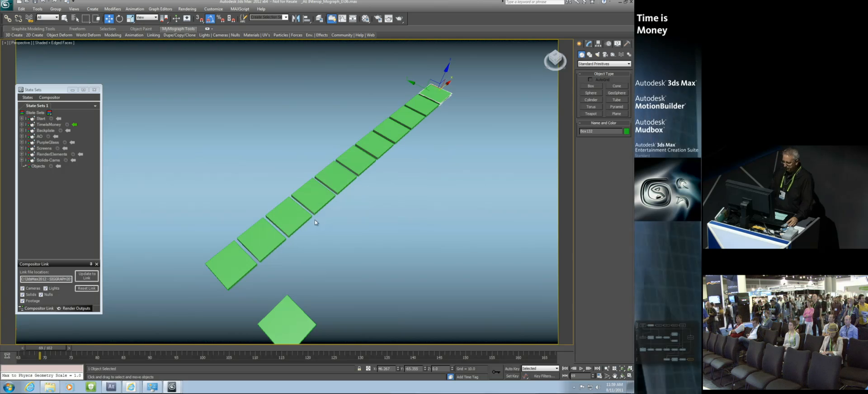
Select the whole row of boxes and clone it along the Y axis as 10 instances to build a grid.
{"action": "scroll", "coordinate": [266, 188], "scroll_direction": "down", "scroll_amount": 2}
{"action": "mouse_move", "coordinate": [426, 96]}
{"action": "left_mouse_down"}
{"action": "mouse_move", "coordinate": [252, 213]}
{"action": "mouse_move", "coordinate": [228, 241]}
{"action": "left_mouse_up"}
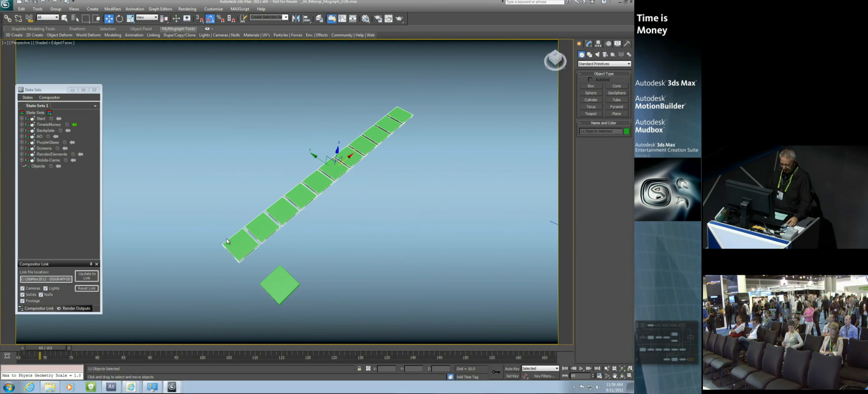
{"action": "left_click_drag", "start_coordinate": [315, 171], "coordinate": [295, 156], "text": "shift"}
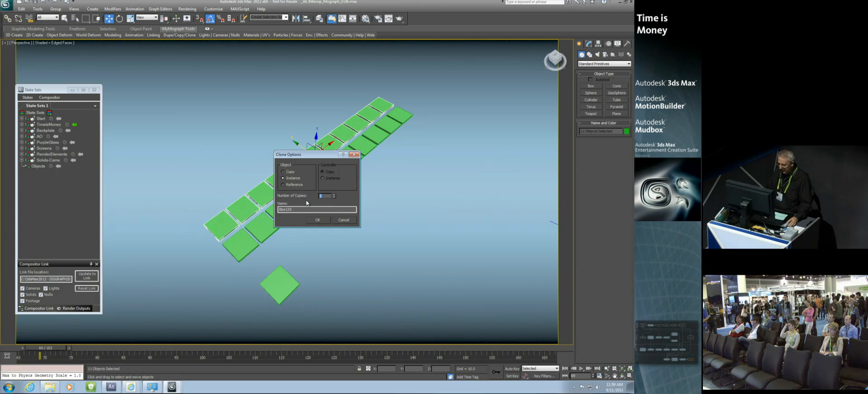
{"action": "key", "text": "Return"}
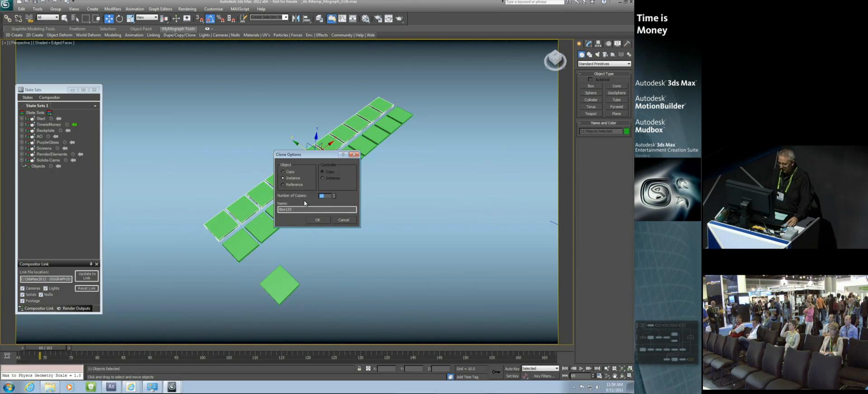
{"action": "left_click", "coordinate": [319, 221]}
Select the grid's front corner box, set the animation start time to 0, and go to the first frame.
{"action": "mouse_move", "coordinate": [321, 220]}
{"action": "middle_mouse_down"}
{"action": "mouse_move", "coordinate": [348, 253]}
{"action": "mouse_move", "coordinate": [376, 257]}
{"action": "middle_mouse_up"}
{"action": "left_click", "coordinate": [279, 287]}
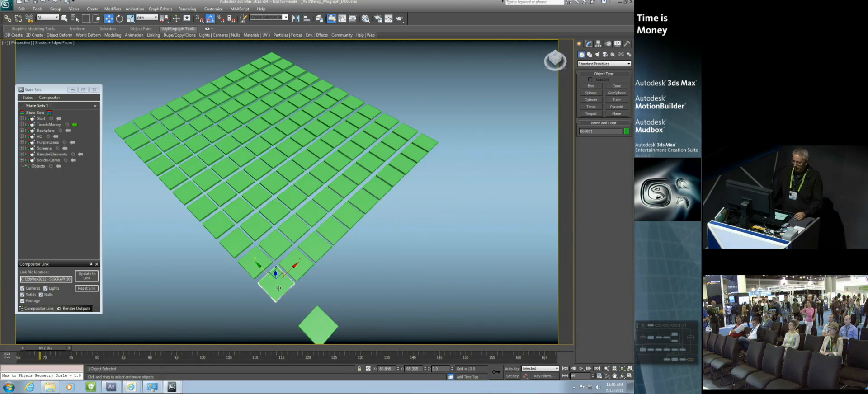
{"action": "left_click", "coordinate": [598, 377]}
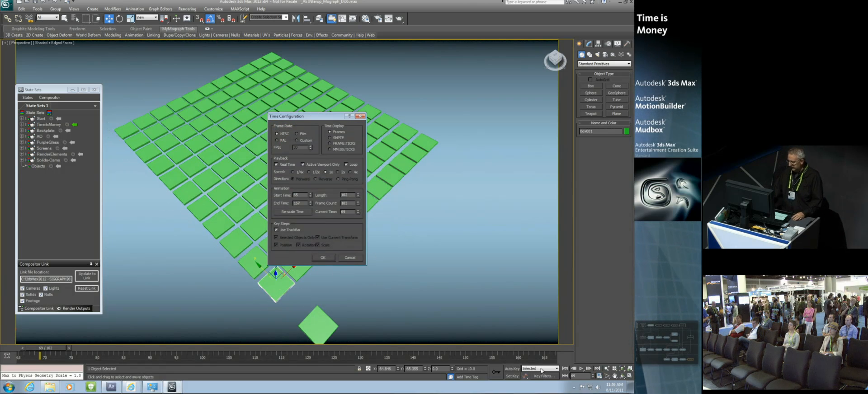
{"action": "right_click", "coordinate": [311, 196]}
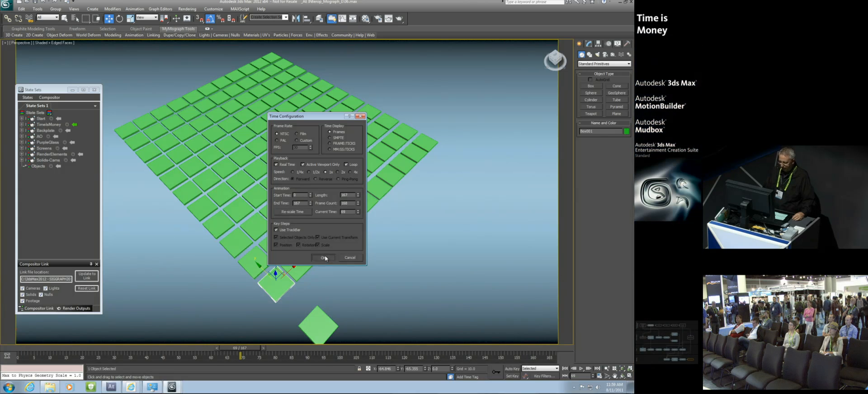
{"action": "left_click", "coordinate": [324, 257]}
{"action": "middle_click_drag", "start_coordinate": [282, 283], "coordinate": [331, 285]}
{"action": "middle_click_drag", "start_coordinate": [331, 230], "coordinate": [251, 248]}
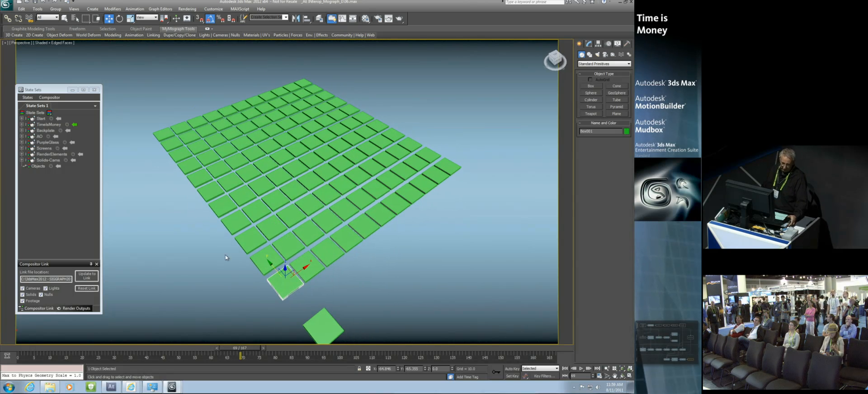
{"action": "key", "text": "Home"}
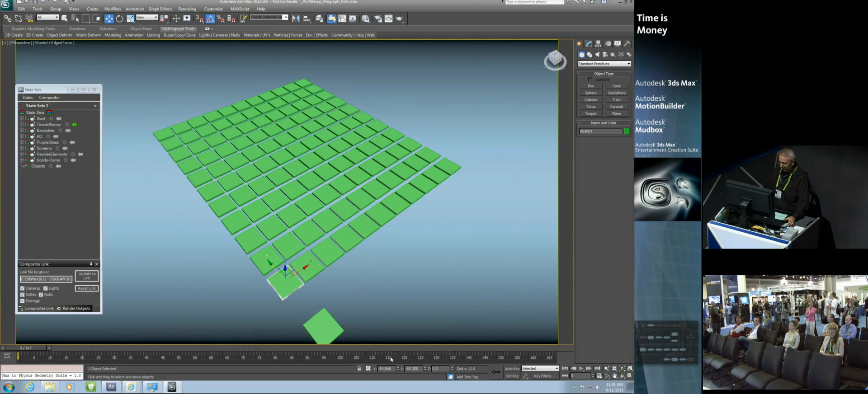
Turn on Auto Key and activate the Rotate tool for the grid's front corner box.
{"action": "key", "text": "n"}
{"action": "right_click", "coordinate": [278, 278]}
{"action": "left_click", "coordinate": [286, 288]}
{"action": "middle_click_drag", "start_coordinate": [333, 293], "coordinate": [296, 228], "text": "alt"}
{"action": "scroll", "coordinate": [320, 283], "scroll_direction": "up", "scroll_amount": 4}
{"action": "scroll", "coordinate": [325, 208], "scroll_direction": "up", "scroll_amount": 2}
{"action": "scroll", "coordinate": [296, 228], "scroll_direction": "up", "scroll_amount": 2}
{"action": "middle_click_drag", "start_coordinate": [296, 228], "coordinate": [314, 197]}
{"action": "scroll", "coordinate": [298, 240], "scroll_direction": "up", "scroll_amount": 2}
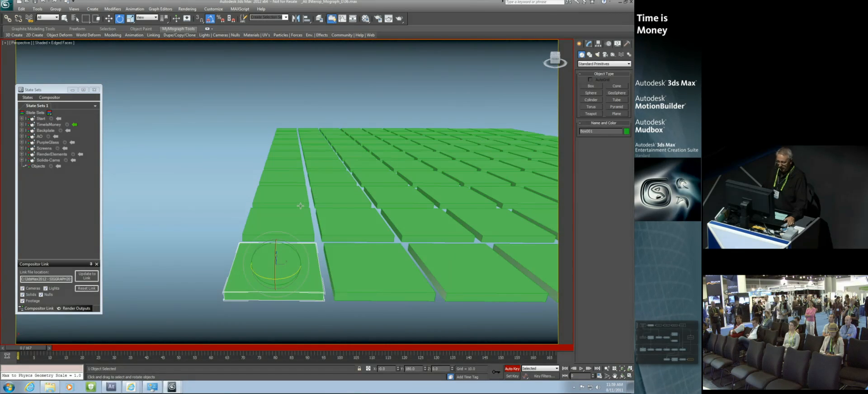
Open the Transform Toolbox and place it beside the State Sets window.
{"action": "left_click", "coordinate": [32, 9]}
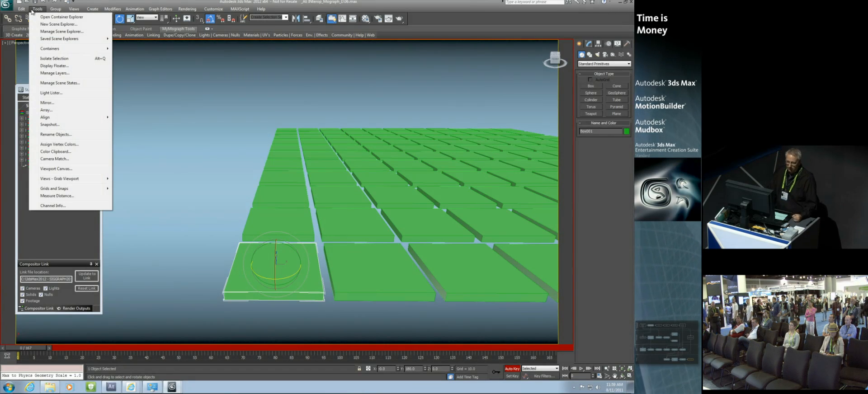
{"action": "left_click", "coordinate": [33, 9]}
{"action": "left_click", "coordinate": [21, 9]}
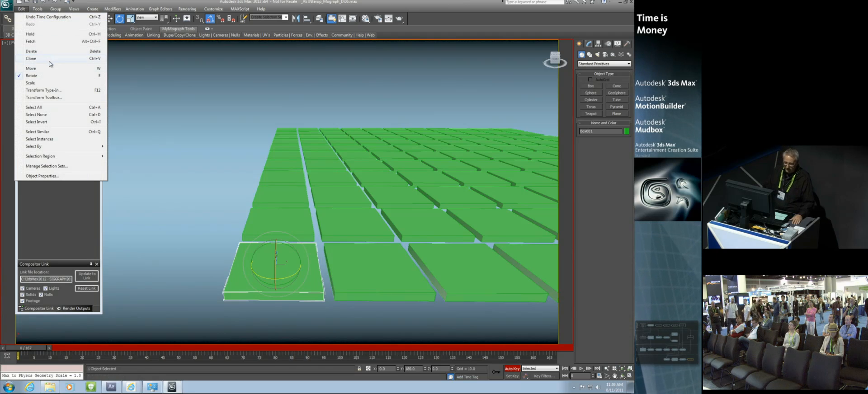
{"action": "left_click", "coordinate": [44, 97]}
{"action": "left_click_drag", "start_coordinate": [78, 121], "coordinate": [144, 88]}
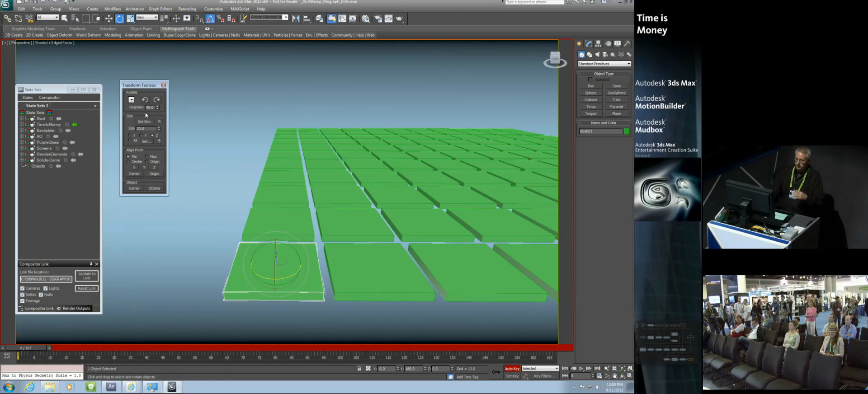
{"action": "middle_click_drag", "start_coordinate": [223, 178], "coordinate": [226, 147]}
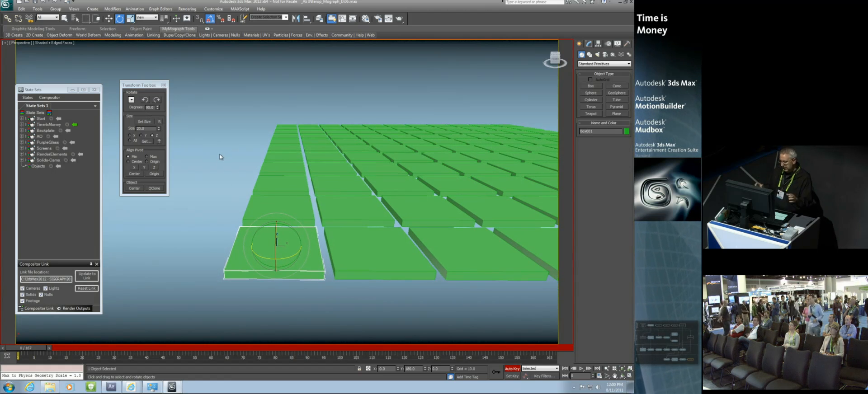
{"action": "middle_click_drag", "start_coordinate": [211, 180], "coordinate": [291, 115]}
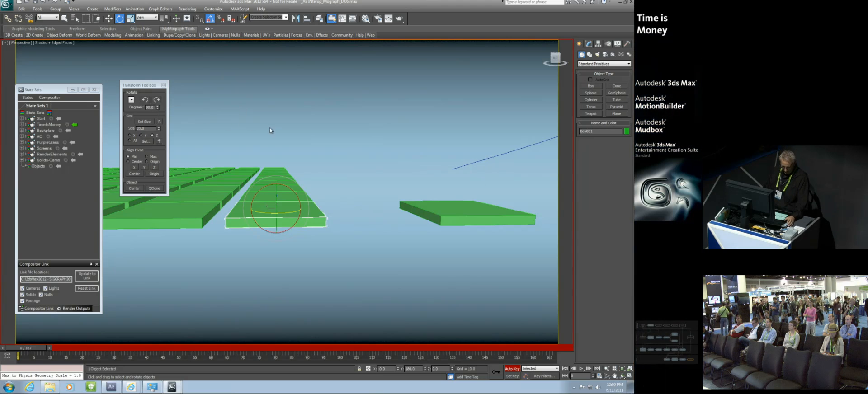
{"action": "middle_click_drag", "start_coordinate": [324, 155], "coordinate": [262, 152], "text": "alt"}
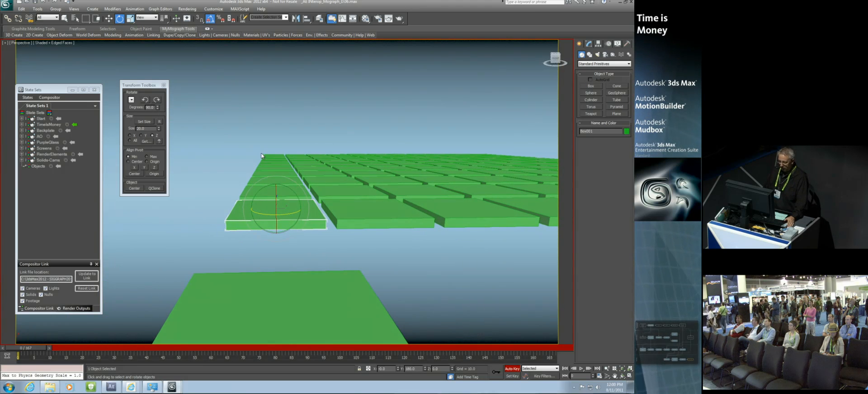
Try to rotate the front corner box in 90-degree increments at frame 0, undo the rotation, and close the Transform Toolbox.
{"action": "left_click", "coordinate": [157, 100]}
{"action": "key", "text": "ctrl+z"}
{"action": "middle_click_drag", "start_coordinate": [237, 148], "coordinate": [233, 147], "text": "alt"}
{"action": "left_click", "coordinate": [164, 85]}
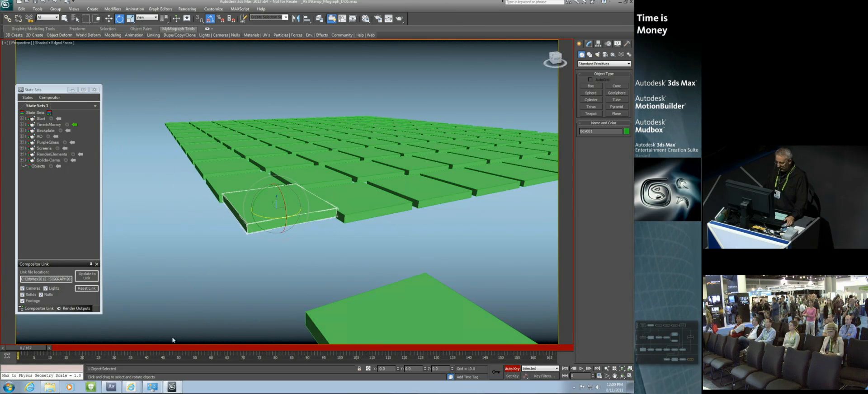
{"action": "middle_click_drag", "start_coordinate": [368, 294], "coordinate": [358, 292], "text": "alt"}
{"action": "key", "text": "ctrl+y"}
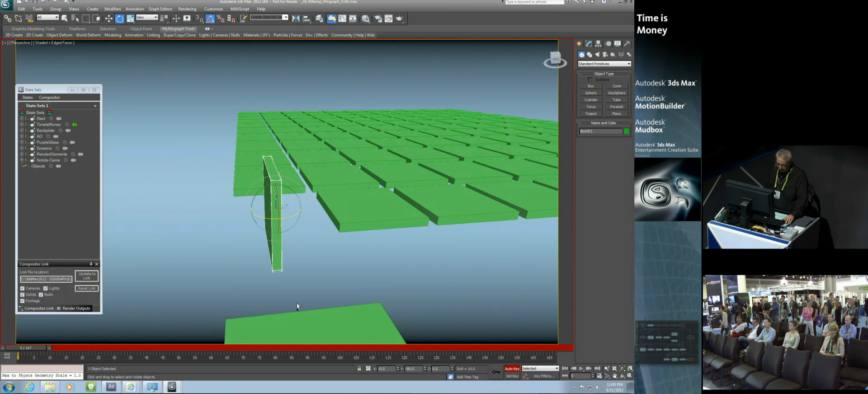
{"action": "key", "text": "ctrl+y"}
Key a 180-degree flip of the front corner box at frame 21 using the Transform Toolbox, and turn off Auto Key.
{"action": "left_click_drag", "start_coordinate": [47, 349], "coordinate": [116, 352]}
{"action": "key", "text": "e"}
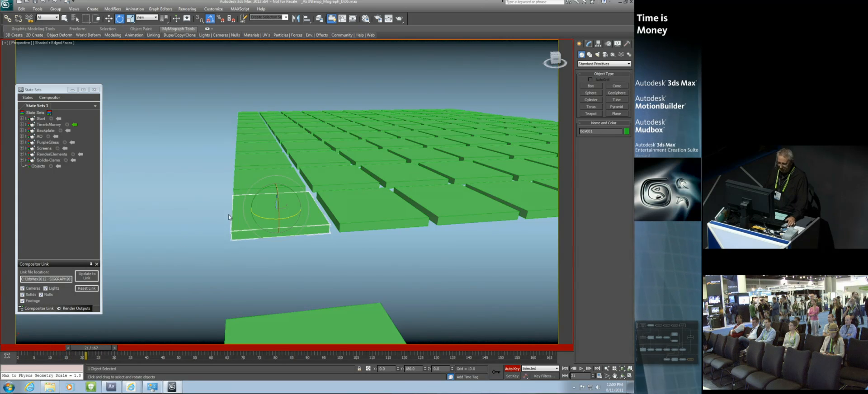
{"action": "middle_click_drag", "start_coordinate": [281, 217], "coordinate": [271, 206], "text": "alt"}
{"action": "left_click", "coordinate": [22, 9]}
{"action": "left_click", "coordinate": [48, 97]}
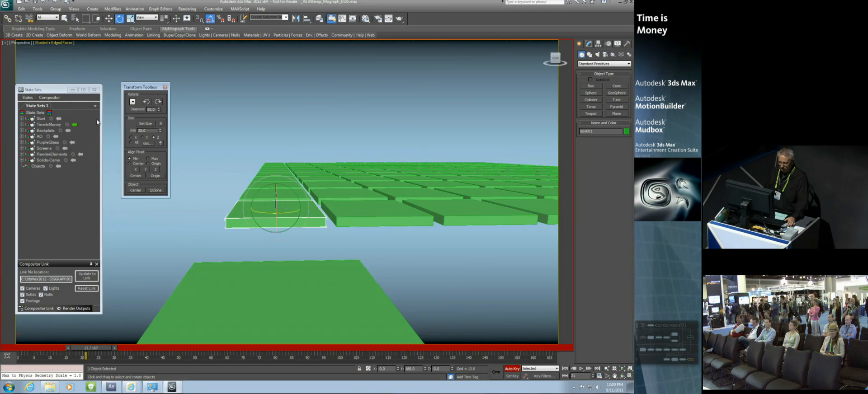
{"action": "left_click", "coordinate": [158, 102]}
{"action": "left_click", "coordinate": [165, 87]}
{"action": "middle_click_drag", "start_coordinate": [173, 99], "coordinate": [383, 225], "text": "alt"}
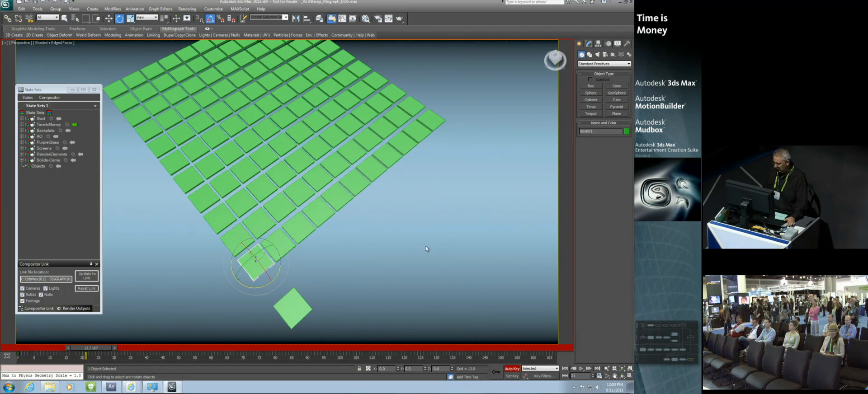
{"action": "left_click", "coordinate": [512, 369]}
{"action": "middle_click_drag", "start_coordinate": [356, 184], "coordinate": [353, 206]}
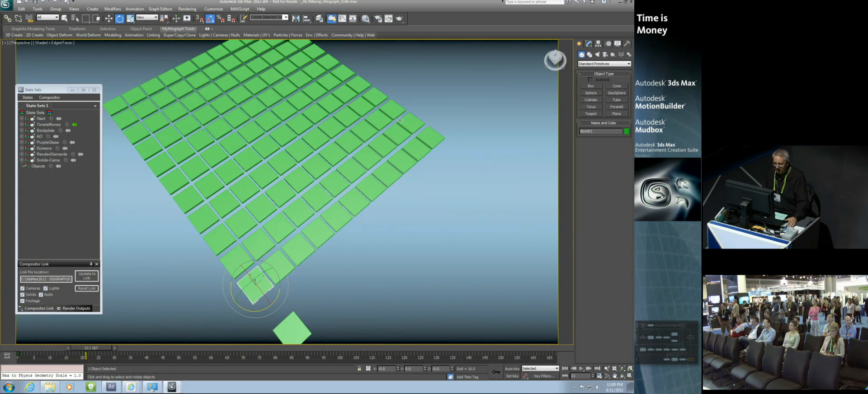
Run the Key Transfer script and lengthen its window.
{"action": "middle_click_drag", "start_coordinate": [348, 131], "coordinate": [353, 153]}
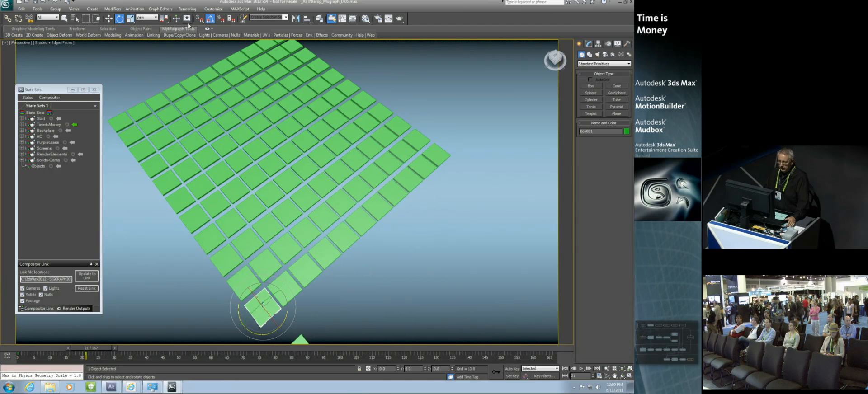
{"action": "left_click", "coordinate": [239, 9]}
{"action": "left_click", "coordinate": [243, 24]}
{"action": "double_click", "coordinate": [30, 54]}
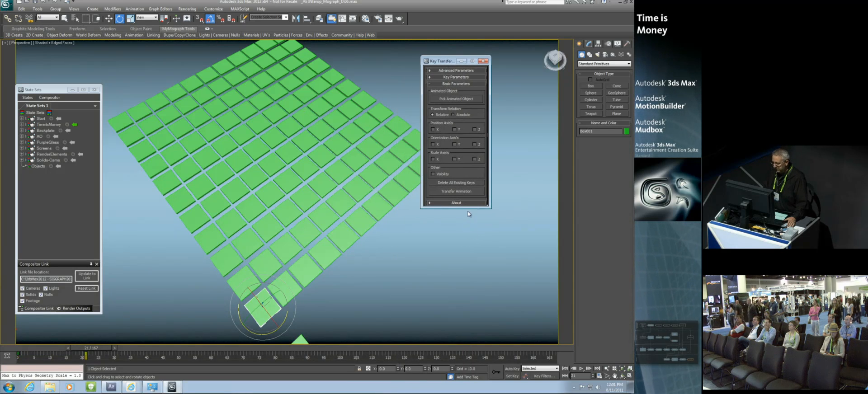
{"action": "left_click_drag", "start_coordinate": [469, 209], "coordinate": [464, 303]}
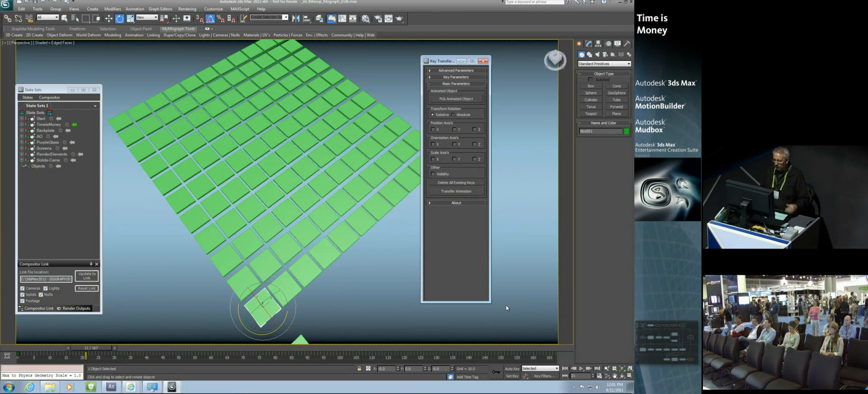
Look at the Key Transfer script's credits in its About section, and close them.
{"action": "left_click", "coordinate": [472, 202]}
{"action": "left_click", "coordinate": [470, 210]}
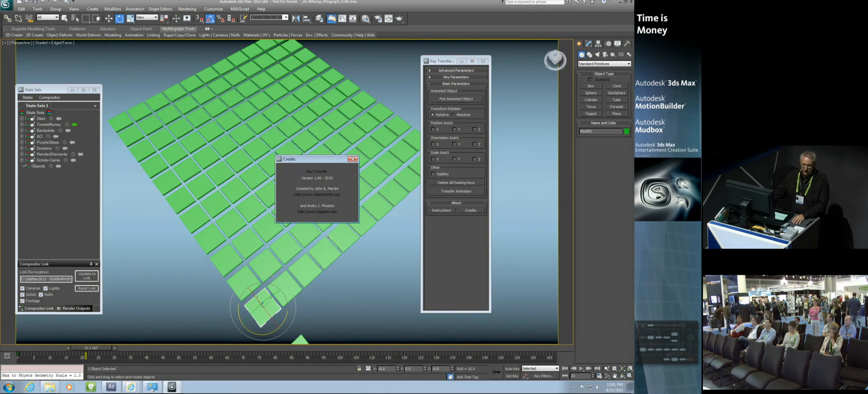
{"action": "left_click", "coordinate": [352, 160]}
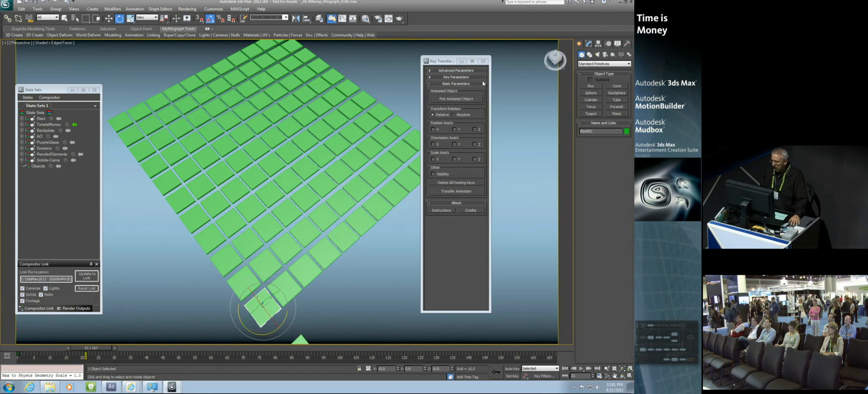
Pick the front corner box as the animated object in Key Transfer and enable its Y orientation axis.
{"action": "left_click", "coordinate": [456, 99]}
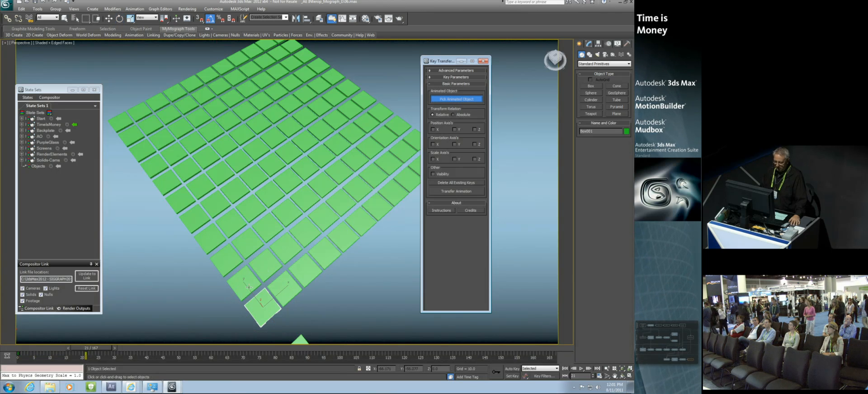
{"action": "left_click", "coordinate": [259, 303]}
{"action": "middle_click_drag", "start_coordinate": [260, 302], "coordinate": [273, 242], "text": "alt"}
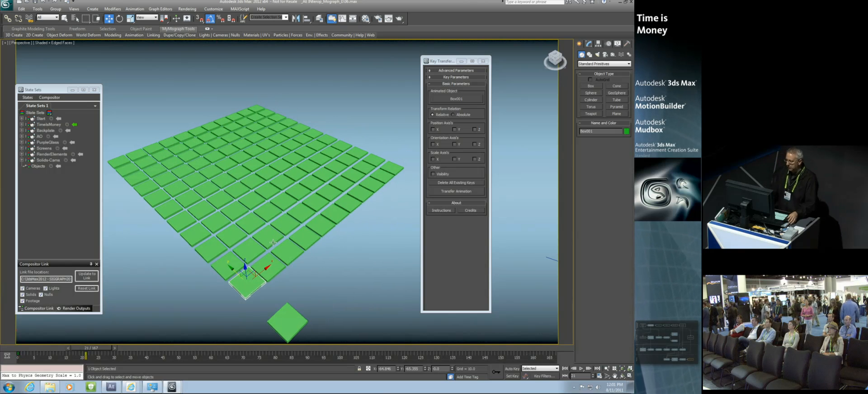
{"action": "left_click", "coordinate": [454, 144]}
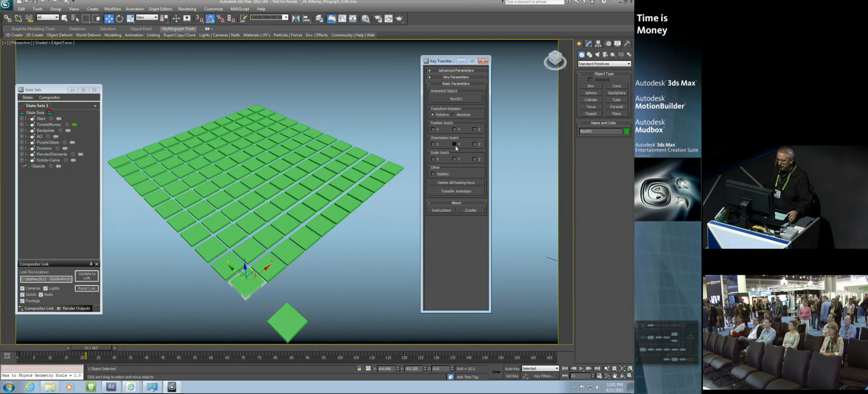
Select all the grid boxes except the animated front corner box.
{"action": "middle_click_drag", "start_coordinate": [239, 115], "coordinate": [257, 144], "text": "alt"}
{"action": "left_click_drag", "start_coordinate": [142, 89], "coordinate": [394, 259]}
{"action": "left_click", "coordinate": [278, 266], "text": "ctrl"}
{"action": "middle_click_drag", "start_coordinate": [407, 237], "coordinate": [399, 237], "text": "alt"}
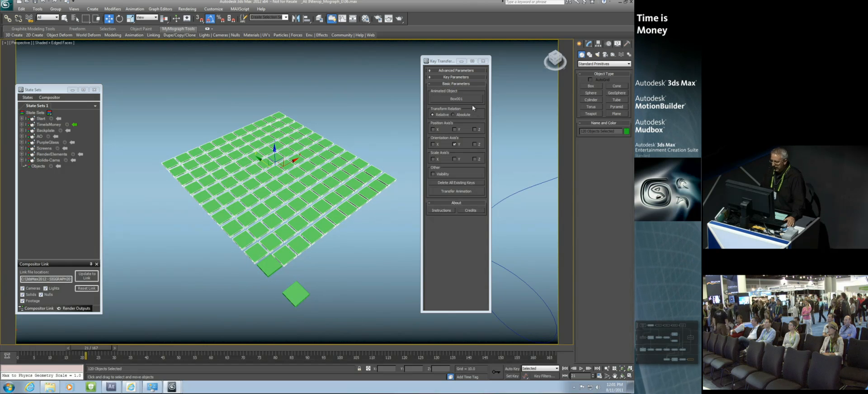
Expand Key Transfer's Advanced Parameters, transfer the corner box's animation to the selected boxes with no delay, and preview the flip from frame 0.
{"action": "left_click", "coordinate": [471, 71]}
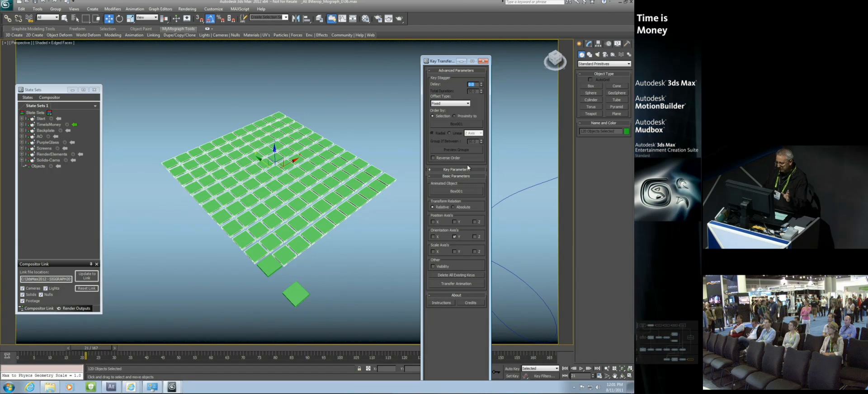
{"action": "left_click", "coordinate": [475, 285]}
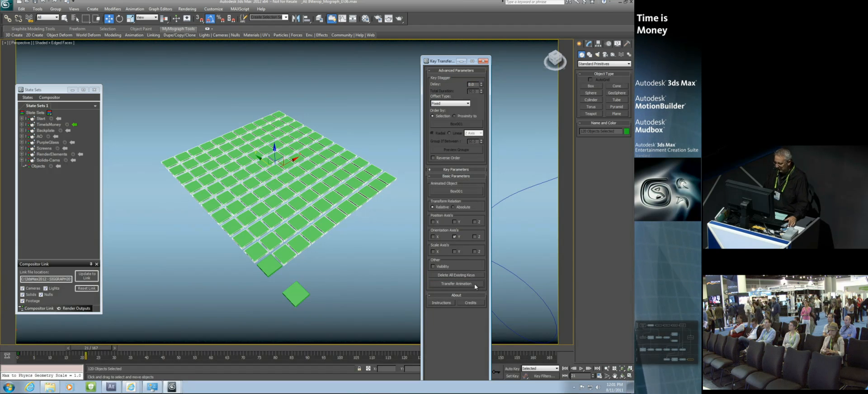
{"action": "left_click", "coordinate": [42, 350]}
{"action": "left_click_drag", "start_coordinate": [42, 352], "coordinate": [19, 353]}
{"action": "key", "text": "w"}
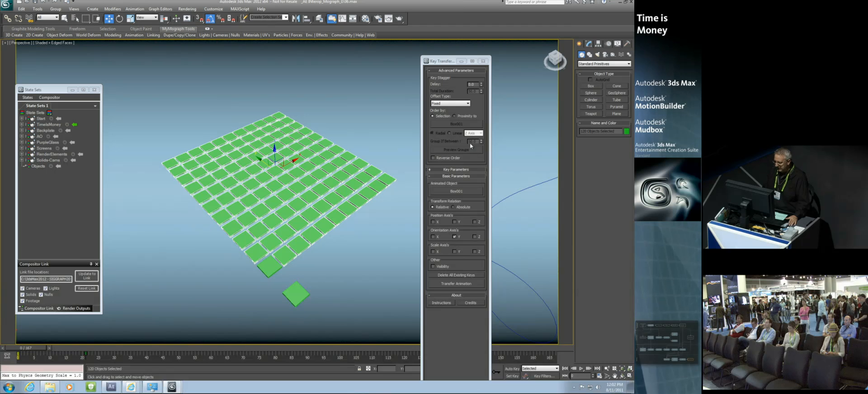
Set the maximum Key Offset Variation to 10 in Key Transfer's Key Parameters.
{"action": "left_click", "coordinate": [466, 170]}
{"action": "double_click", "coordinate": [475, 183]}
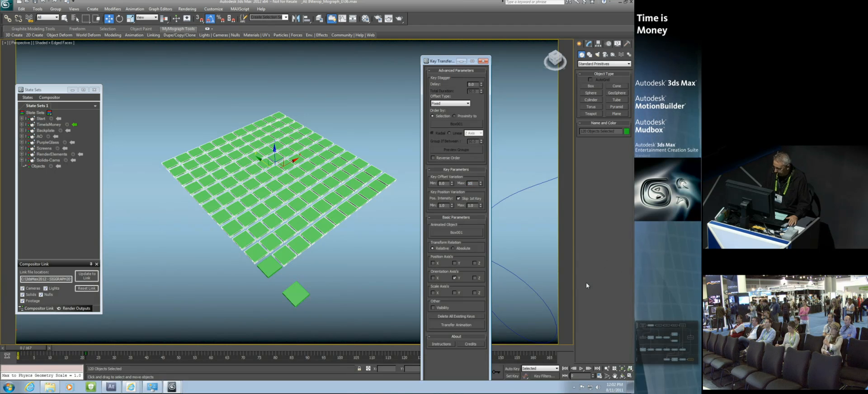
{"action": "type", "text": "10"}
{"action": "key", "text": "Return"}
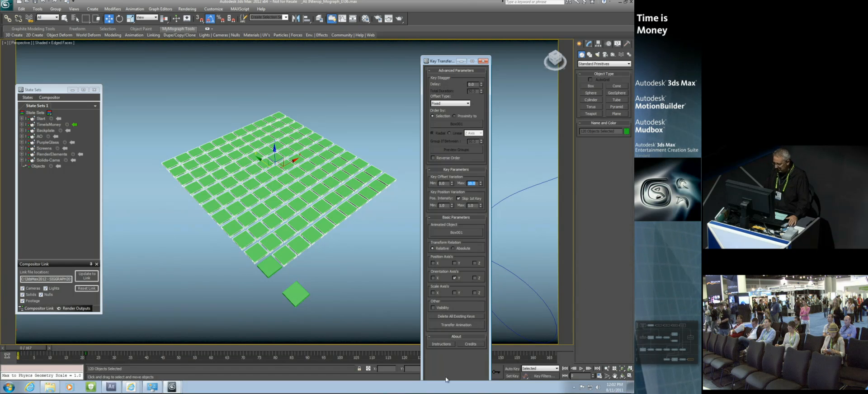
Delete all existing keys on the selected boxes, transfer the animation with the random key offset, and preview it from frame 0.
{"action": "left_click", "coordinate": [447, 317]}
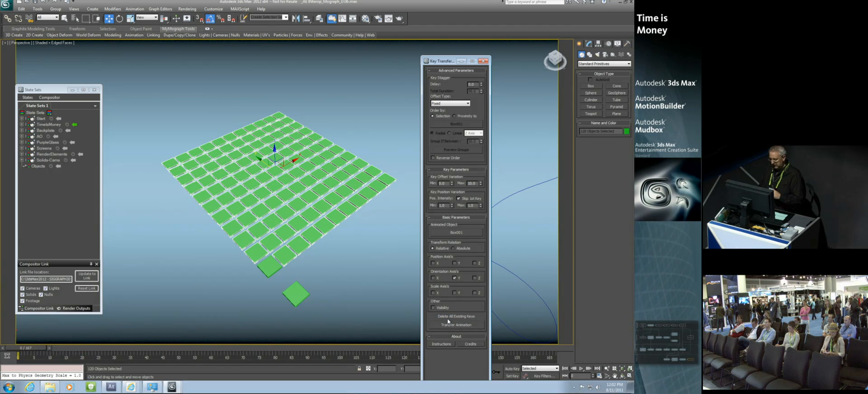
{"action": "left_click", "coordinate": [462, 326]}
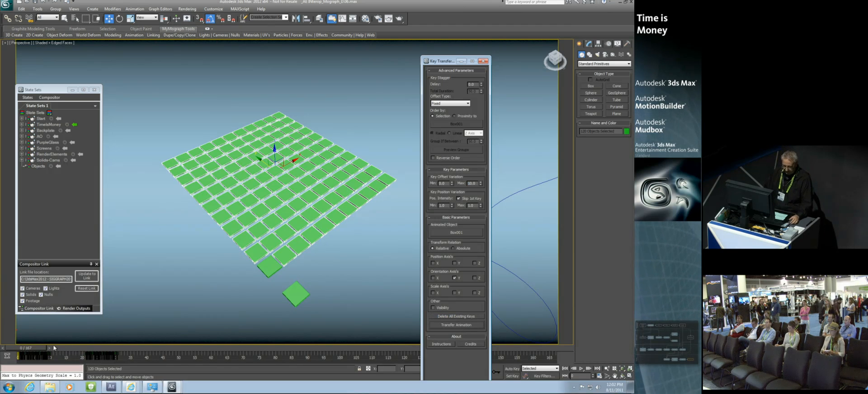
{"action": "left_click_drag", "start_coordinate": [40, 350], "coordinate": [19, 352]}
{"action": "key", "text": "w"}
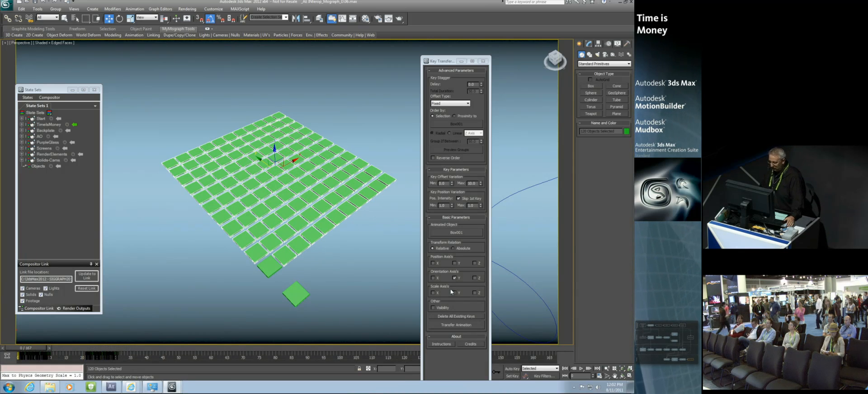
Delete all existing keys, order the stagger by proximity to a box near the grid's centre, and preview and adjust the radial groups.
{"action": "left_click", "coordinate": [467, 316]}
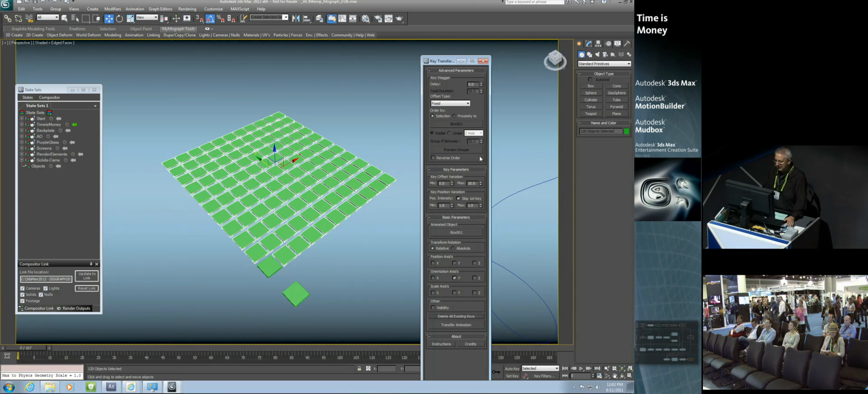
{"action": "left_click", "coordinate": [464, 117]}
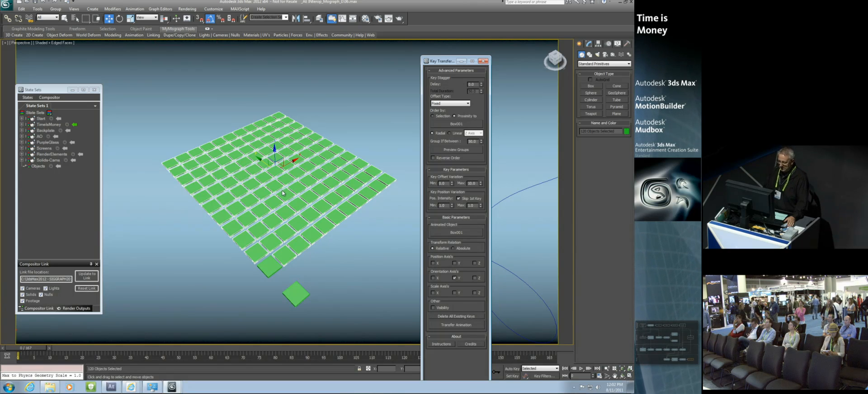
{"action": "left_click", "coordinate": [457, 125]}
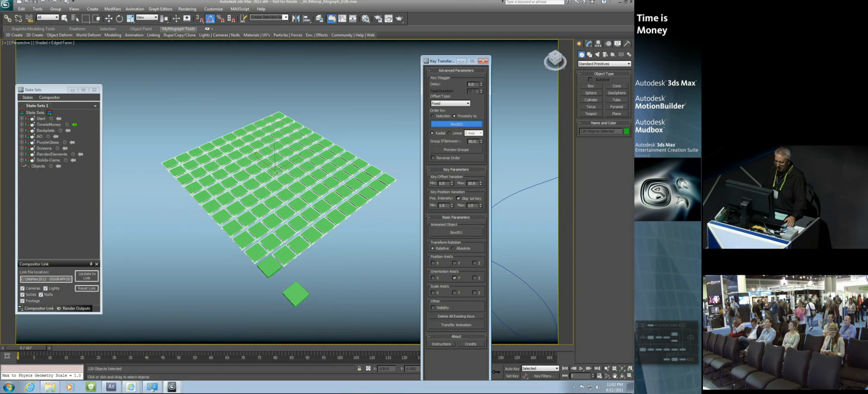
{"action": "left_click", "coordinate": [289, 191]}
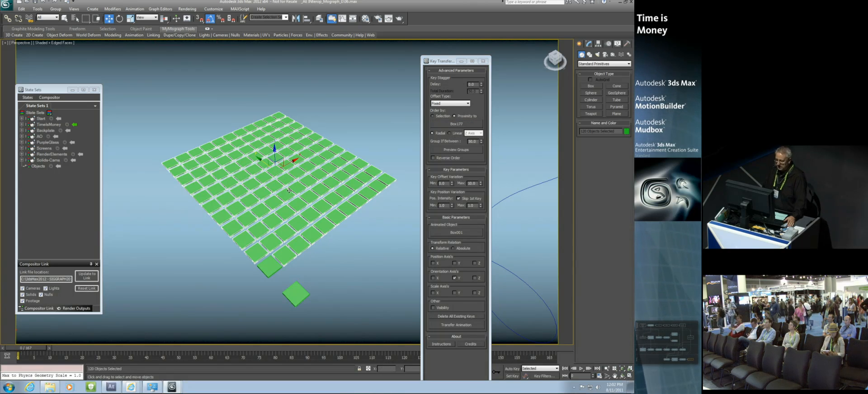
{"action": "left_click", "coordinate": [462, 150]}
{"action": "left_click_drag", "start_coordinate": [481, 142], "coordinate": [466, 243]}
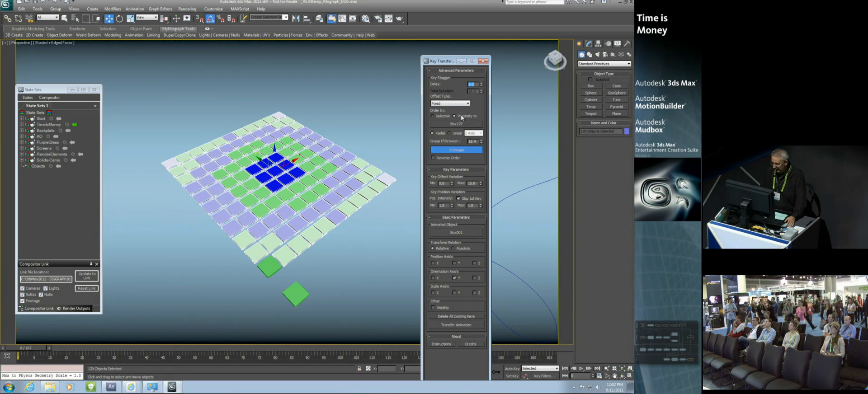
Transfer the staggered animation to the radially grouped boxes and preview the flip spreading from the centre.
{"action": "left_click", "coordinate": [472, 326]}
{"action": "left_click_drag", "start_coordinate": [40, 348], "coordinate": [18, 354]}
{"action": "key", "text": "w"}
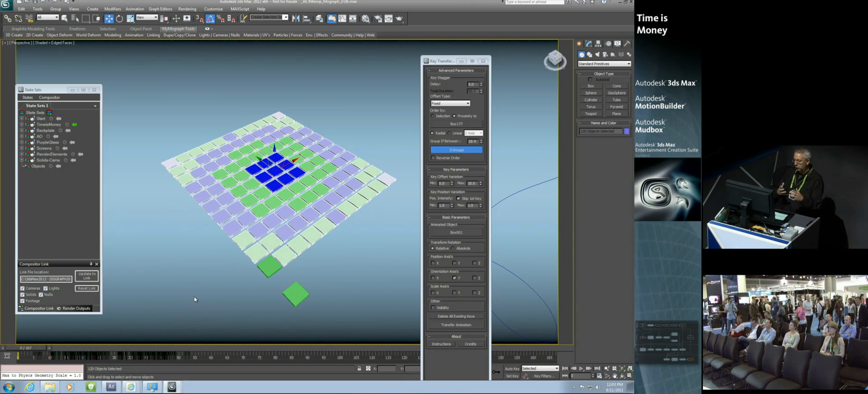
{"action": "middle_click_drag", "start_coordinate": [232, 280], "coordinate": [230, 279], "text": "alt"}
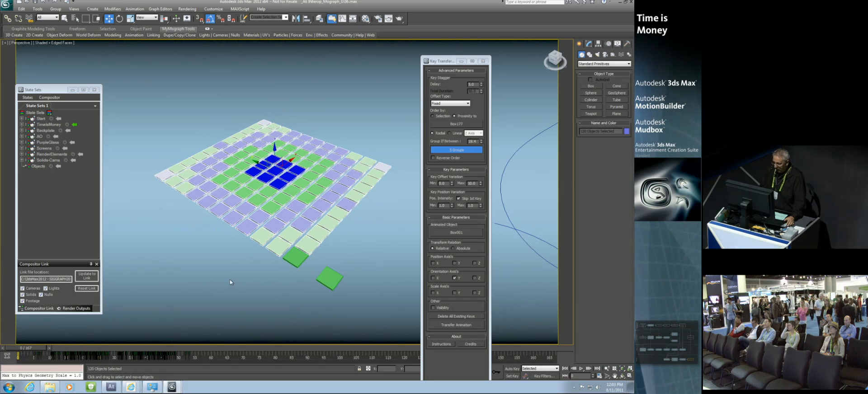
Close Key Transfer and delete the selected grid boxes.
{"action": "left_click", "coordinate": [482, 61]}
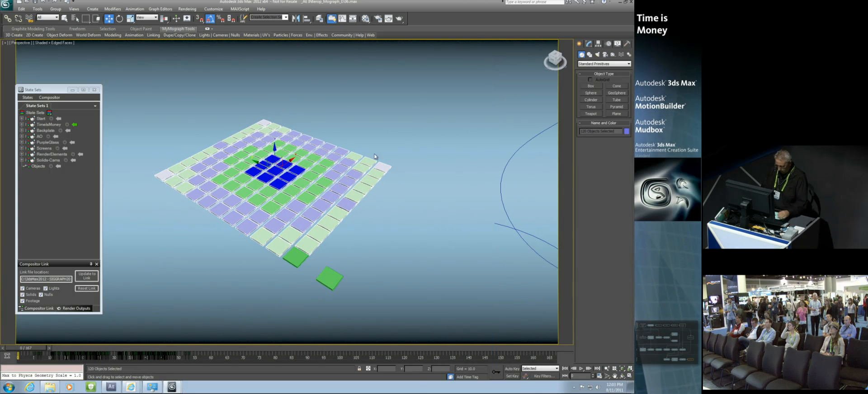
{"action": "key", "text": "Delete"}
Open the Spacing Tool for the separate box in front of the corner box, and move the dialog clear of the menus.
{"action": "left_click", "coordinate": [332, 276]}
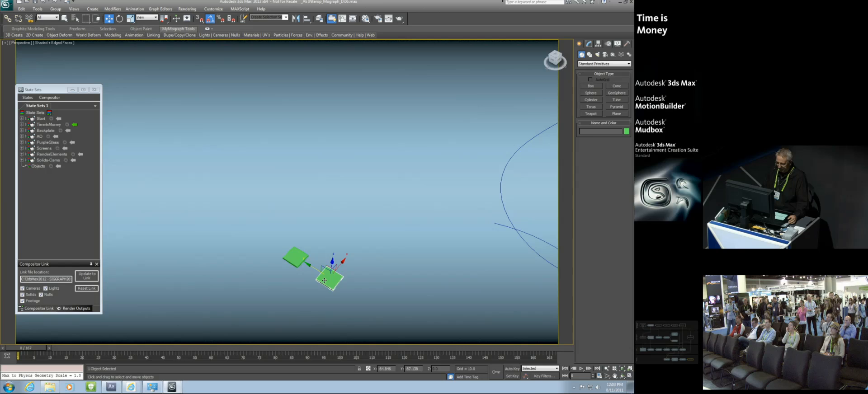
{"action": "middle_click_drag", "start_coordinate": [339, 272], "coordinate": [311, 227]}
{"action": "left_click", "coordinate": [22, 9]}
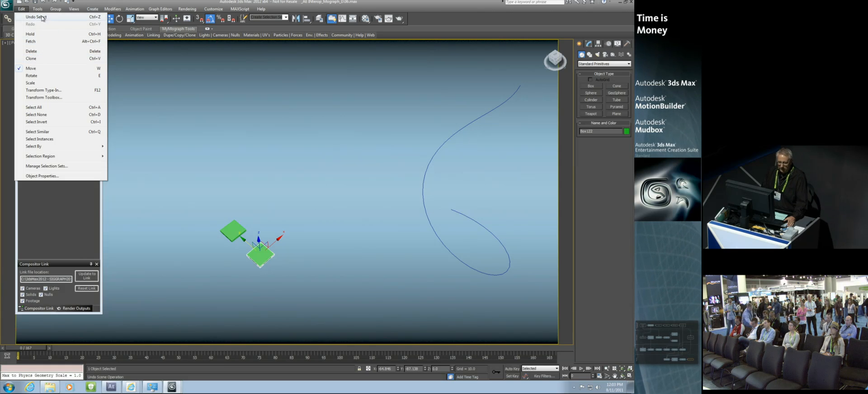
{"action": "mouse_move", "coordinate": [37, 9]}
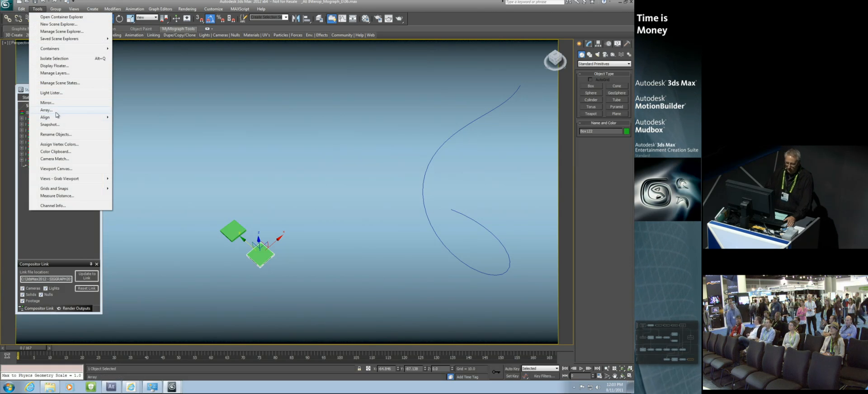
{"action": "mouse_move", "coordinate": [63, 118]}
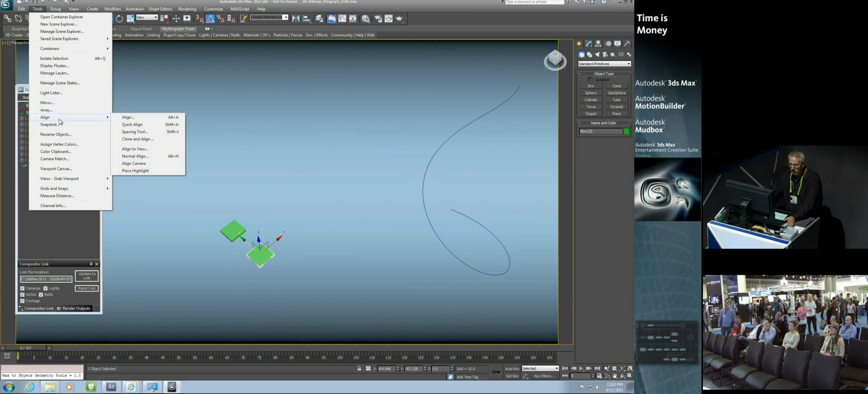
{"action": "left_click", "coordinate": [149, 132]}
{"action": "left_click_drag", "start_coordinate": [37, 5], "coordinate": [162, 73]}
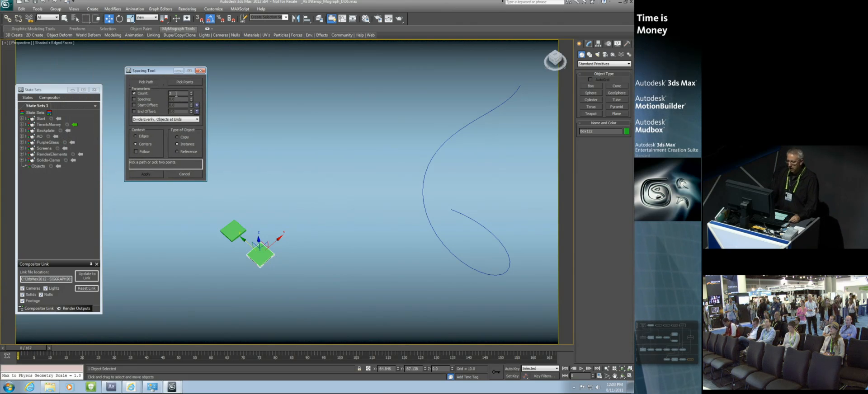
Distribute 11 instances of the separate box evenly along the helix path with the Spacing Tool.
{"action": "left_click", "coordinate": [150, 83]}
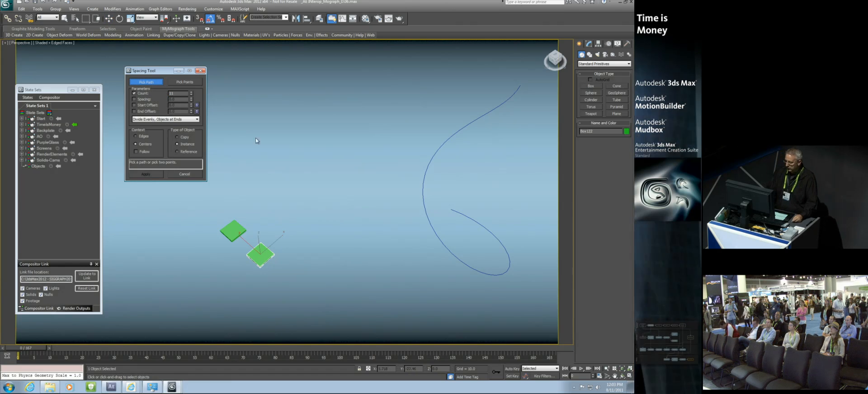
{"action": "left_click", "coordinate": [429, 222]}
{"action": "middle_click_drag", "start_coordinate": [358, 214], "coordinate": [351, 209], "text": "alt"}
{"action": "left_click", "coordinate": [315, 235]}
{"action": "left_click", "coordinate": [261, 255]}
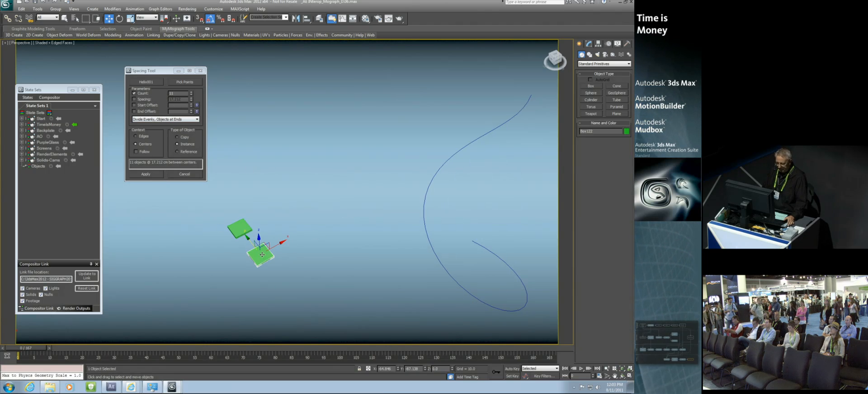
{"action": "left_click", "coordinate": [153, 85]}
{"action": "left_click", "coordinate": [154, 84]}
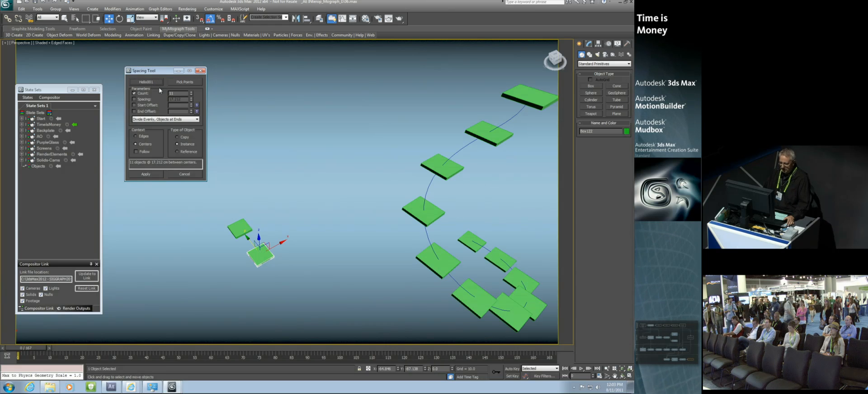
{"action": "left_click", "coordinate": [145, 174]}
{"action": "middle_click_drag", "start_coordinate": [344, 178], "coordinate": [369, 153], "text": "alt"}
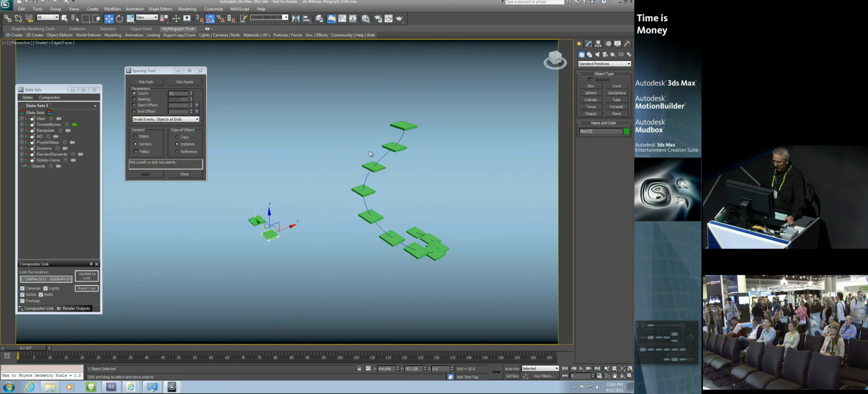
{"action": "middle_click_drag", "start_coordinate": [498, 238], "coordinate": [420, 238], "text": "alt"}
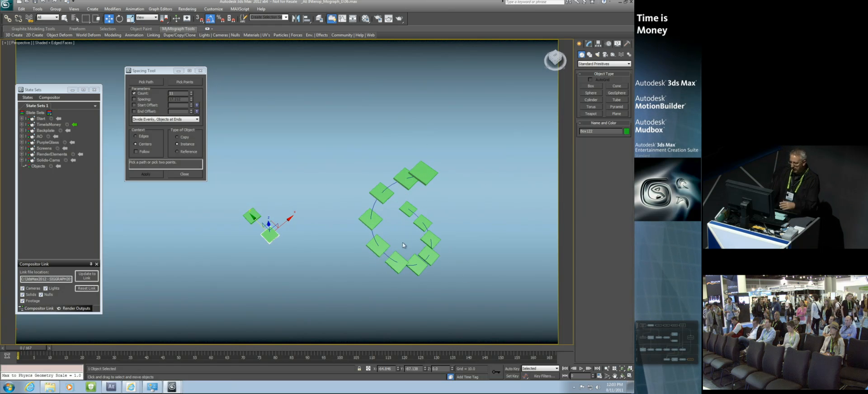
Distribute 11 box instances in a straight row between two points picked in the empty space beside the helix.
{"action": "scroll", "coordinate": [346, 232], "scroll_direction": "up", "scroll_amount": 3}
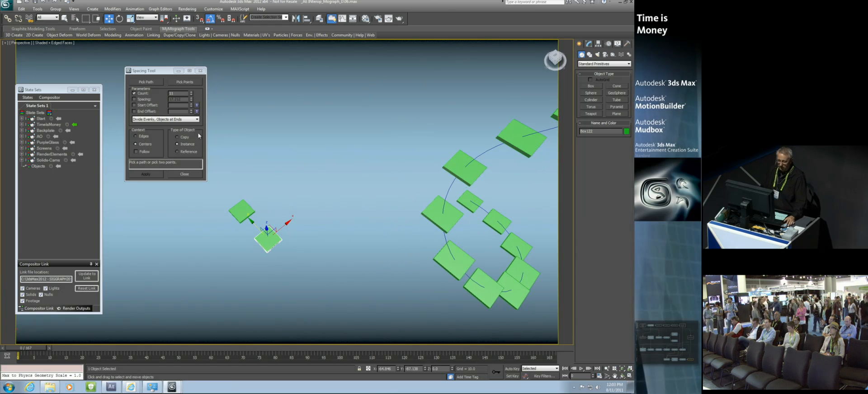
{"action": "left_click", "coordinate": [179, 82]}
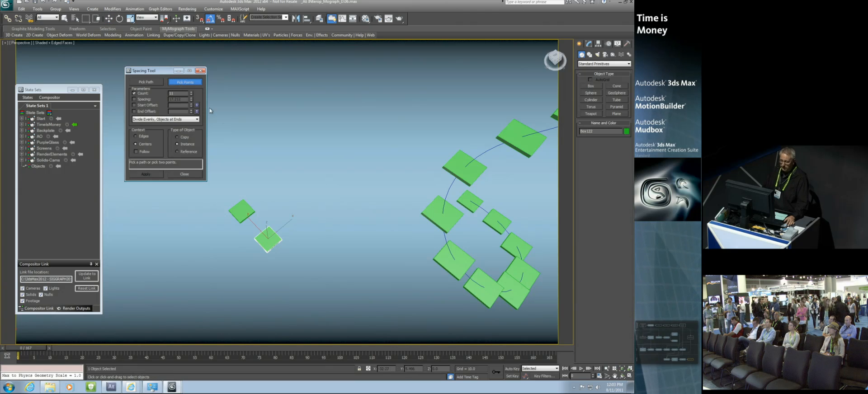
{"action": "middle_click_drag", "start_coordinate": [289, 209], "coordinate": [252, 203]}
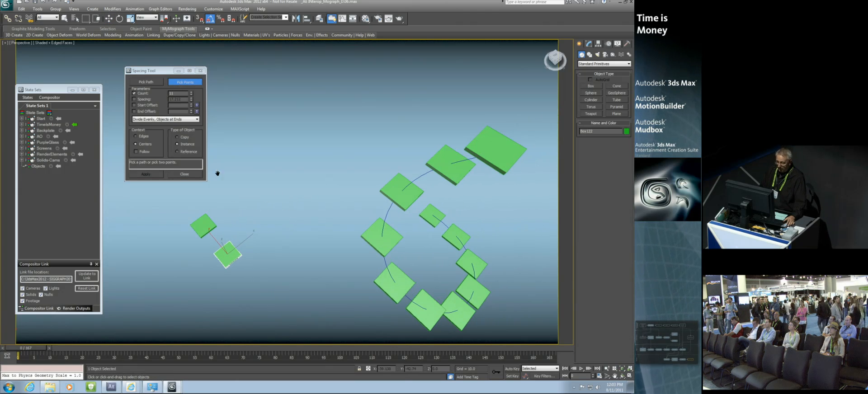
{"action": "left_click", "coordinate": [268, 224]}
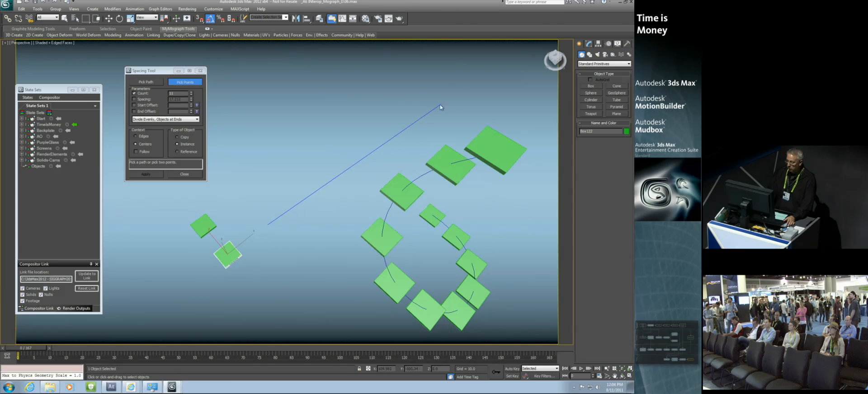
{"action": "left_click", "coordinate": [472, 83]}
{"action": "left_click", "coordinate": [193, 82]}
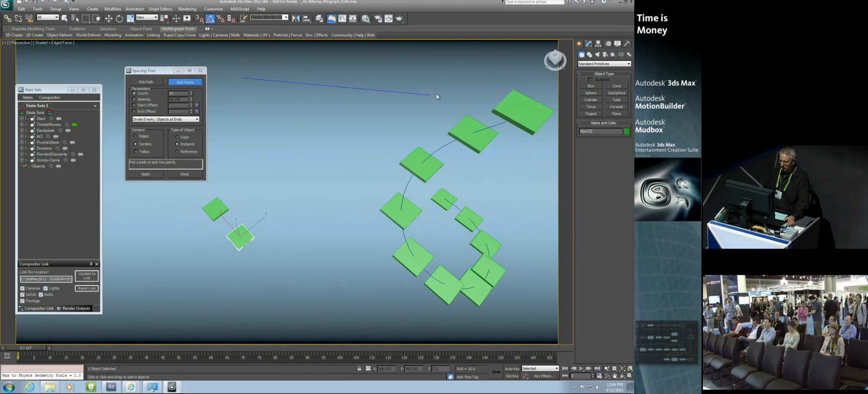
{"action": "left_click", "coordinate": [444, 95]}
{"action": "left_click", "coordinate": [146, 174]}
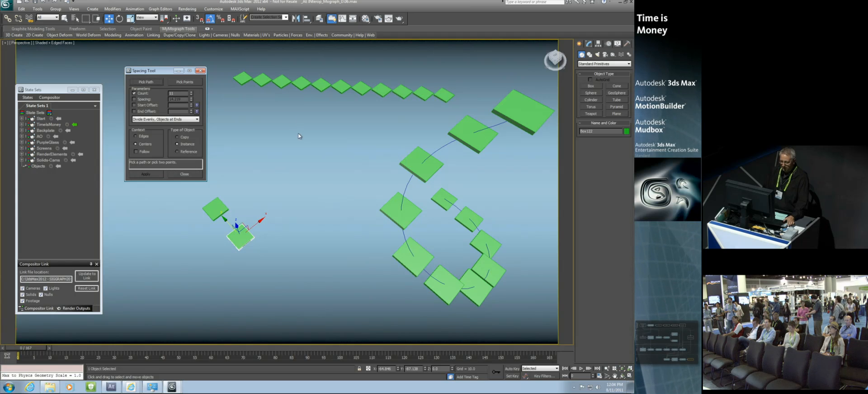
Distribute another 11 box instances along a diagonal line between two points in the open area beneath the first row.
{"action": "middle_click_drag", "start_coordinate": [300, 140], "coordinate": [286, 156], "text": "alt"}
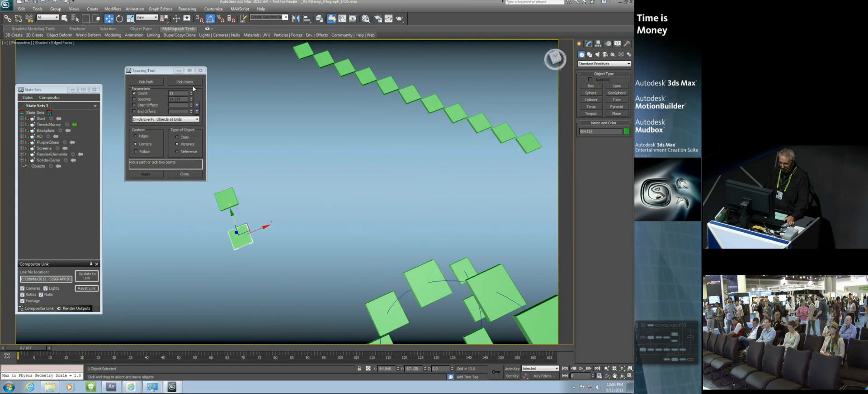
{"action": "left_click", "coordinate": [188, 83]}
{"action": "left_click", "coordinate": [270, 158]}
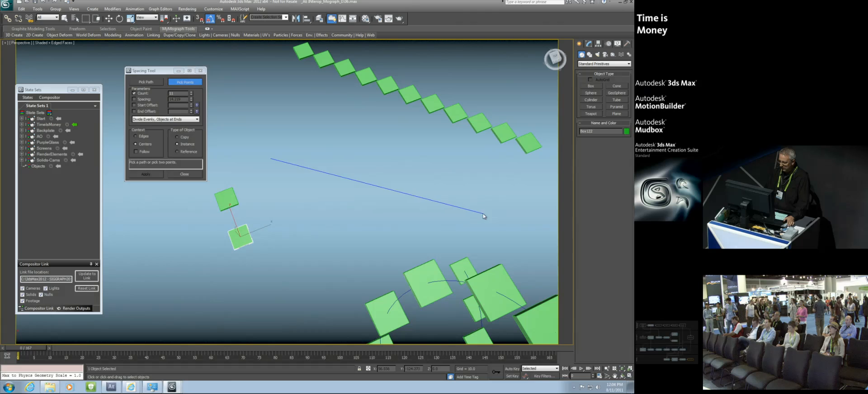
{"action": "left_click", "coordinate": [482, 213]}
{"action": "left_click", "coordinate": [185, 81]}
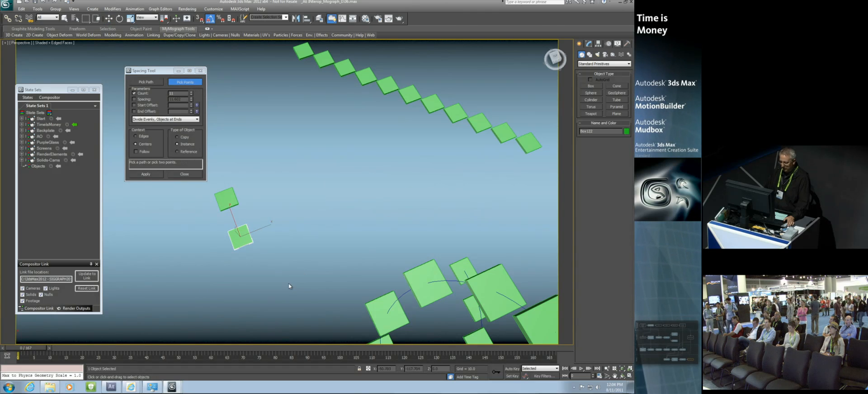
{"action": "left_click", "coordinate": [376, 150]}
{"action": "left_click", "coordinate": [164, 173]}
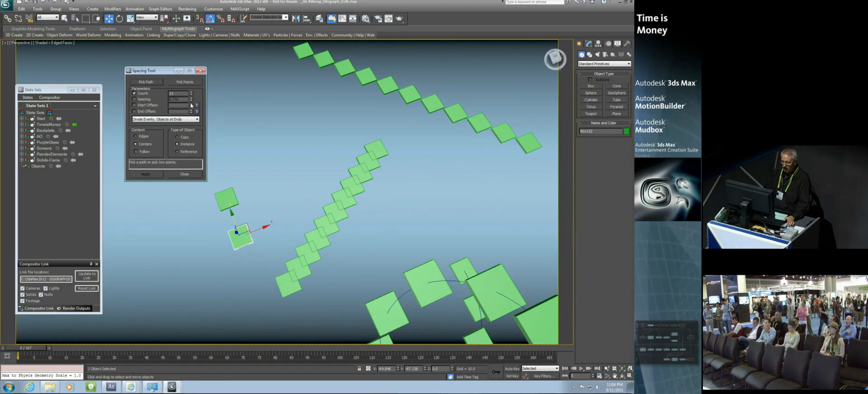
Distribute a third row of 11 box instances between two picked points so that it crosses the diagonal row.
{"action": "left_click", "coordinate": [185, 82]}
{"action": "left_click", "coordinate": [261, 103]}
{"action": "left_click", "coordinate": [477, 213]}
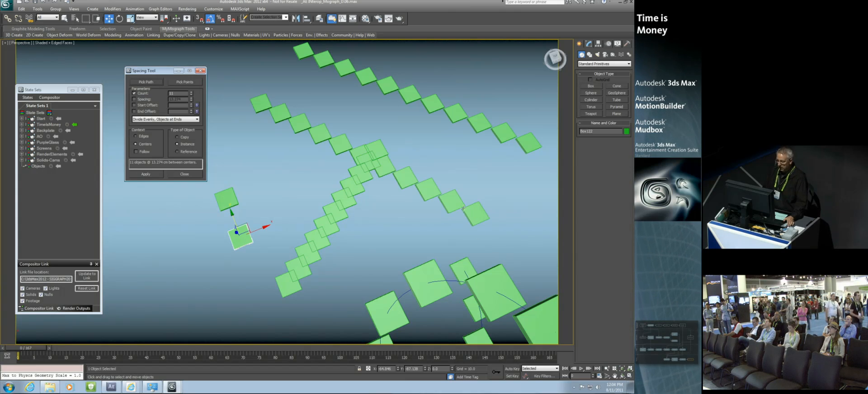
{"action": "mouse_move", "coordinate": [441, 202]}
{"action": "middle_mouse_down", "text": "alt"}
{"action": "mouse_move", "coordinate": [452, 202]}
{"action": "mouse_move", "coordinate": [431, 207]}
{"action": "middle_mouse_up", "text": "alt"}
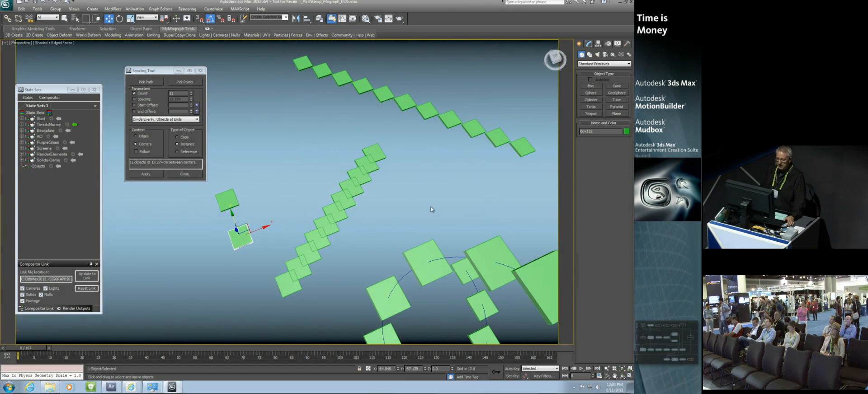
Undo all the Spacing Tool distributions, including the instances along the helix.
{"action": "key", "text": "ctrl+z"}
{"action": "key", "text": "ctrl+z"}
{"action": "key", "text": "ctrl+z"}
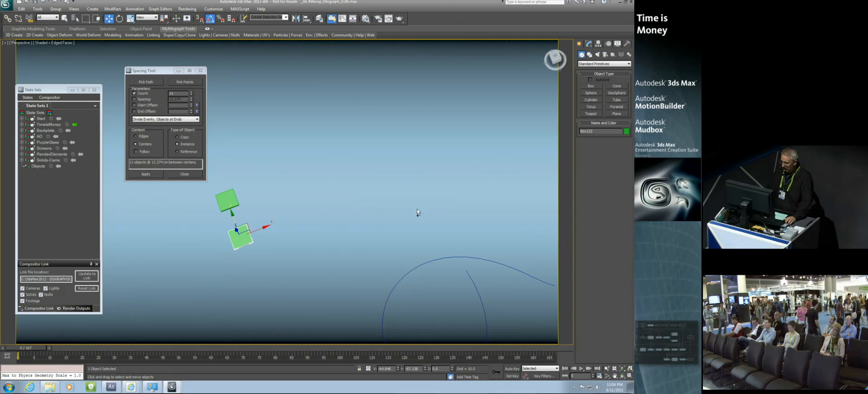
Show the grid, create a cube about 14.5 units per side near the grid centre, and close the Spacing Tool.
{"action": "mouse_move", "coordinate": [412, 211]}
{"action": "middle_mouse_down", "text": "alt"}
{"action": "mouse_move", "coordinate": [401, 211]}
{"action": "mouse_move", "coordinate": [420, 213]}
{"action": "middle_mouse_up", "text": "alt"}
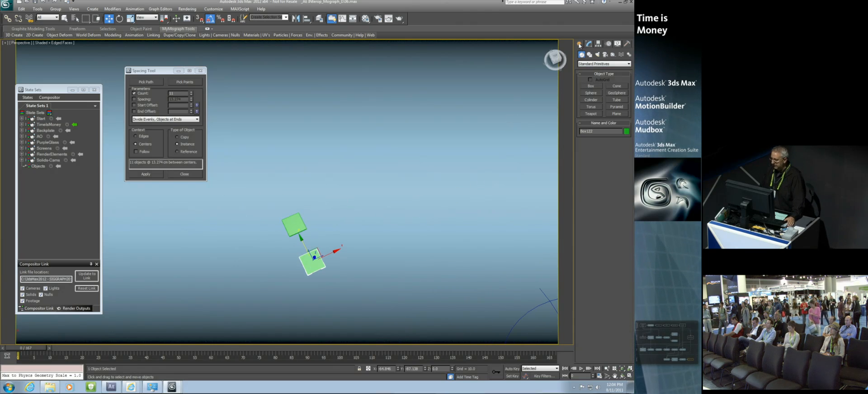
{"action": "left_click", "coordinate": [591, 86]}
{"action": "key", "text": "g"}
{"action": "mouse_move", "coordinate": [343, 96]}
{"action": "left_mouse_down"}
{"action": "mouse_move", "coordinate": [346, 118]}
{"action": "mouse_move", "coordinate": [343, 107]}
{"action": "left_mouse_up"}
{"action": "middle_click_drag", "start_coordinate": [343, 108], "coordinate": [308, 191]}
{"action": "scroll", "coordinate": [309, 189], "scroll_direction": "up", "scroll_amount": 3}
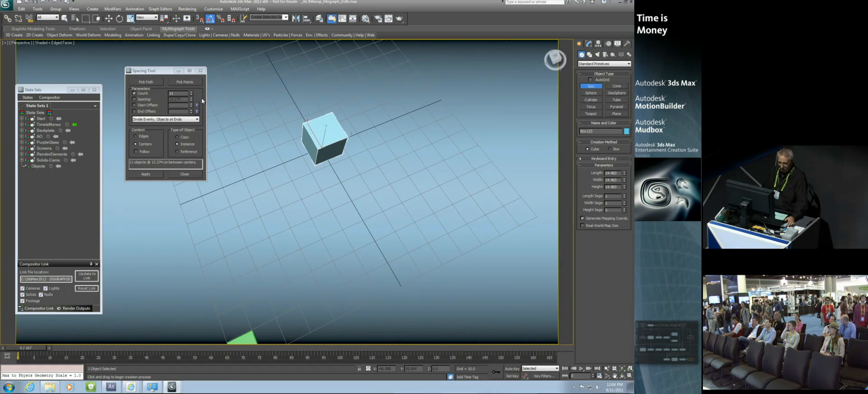
{"action": "left_click", "coordinate": [200, 70]}
{"action": "key", "text": "w"}
{"action": "middle_click_drag", "start_coordinate": [263, 126], "coordinate": [292, 164]}
{"action": "scroll", "coordinate": [239, 135], "scroll_direction": "up", "scroll_amount": 3}
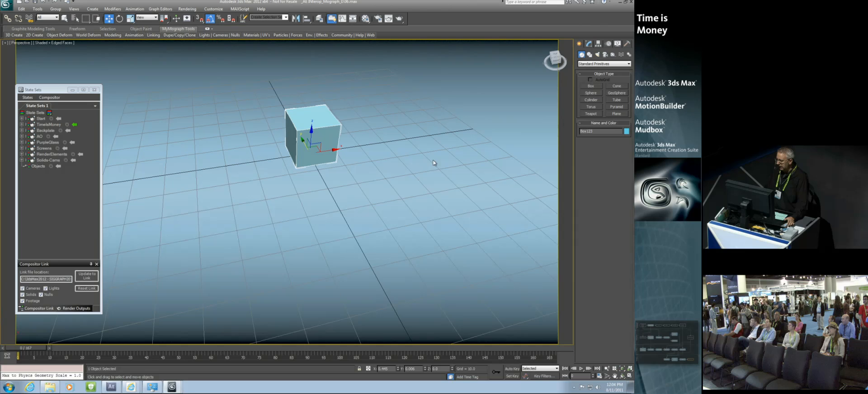
Add a Clone modifier to the new cube.
{"action": "left_click", "coordinate": [588, 44]}
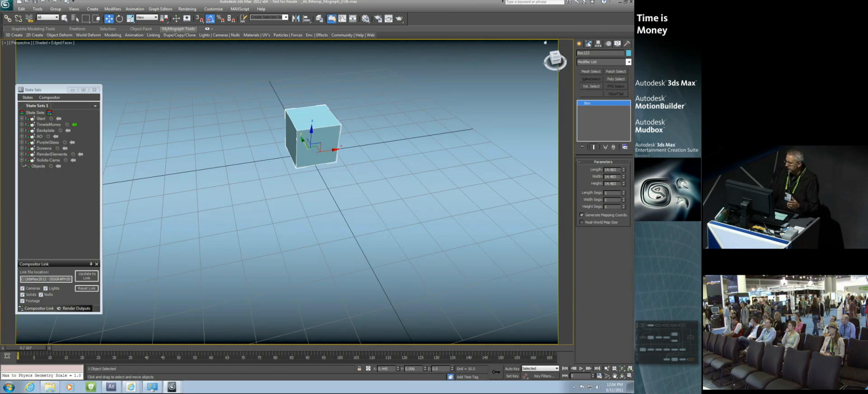
{"action": "left_click", "coordinate": [628, 62]}
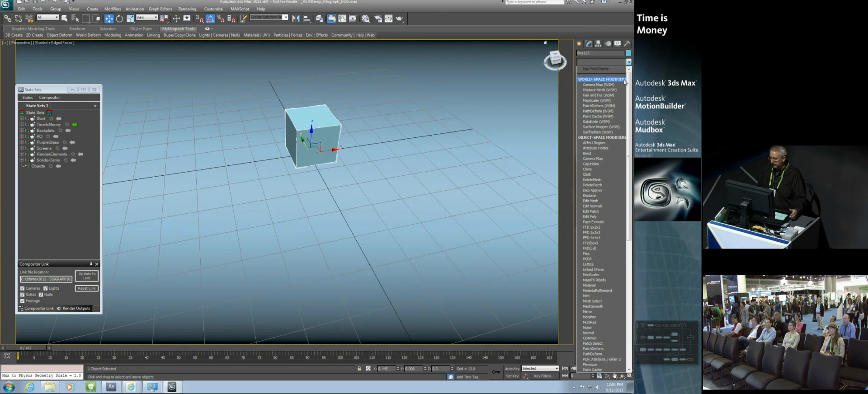
{"action": "left_click", "coordinate": [595, 170]}
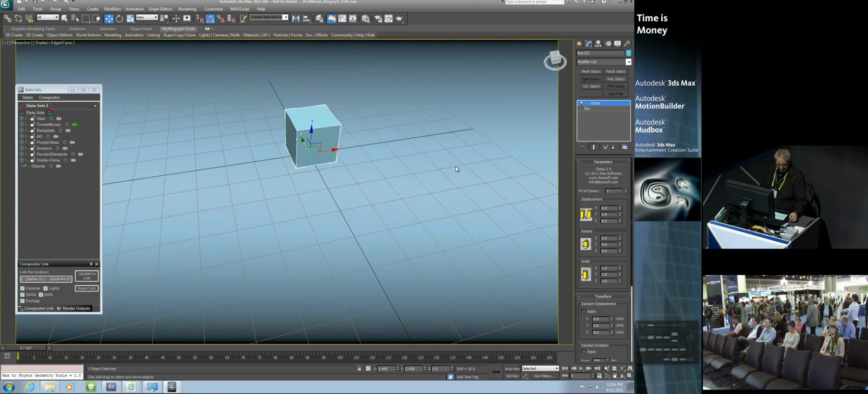
{"action": "middle_click_drag", "start_coordinate": [391, 146], "coordinate": [331, 198]}
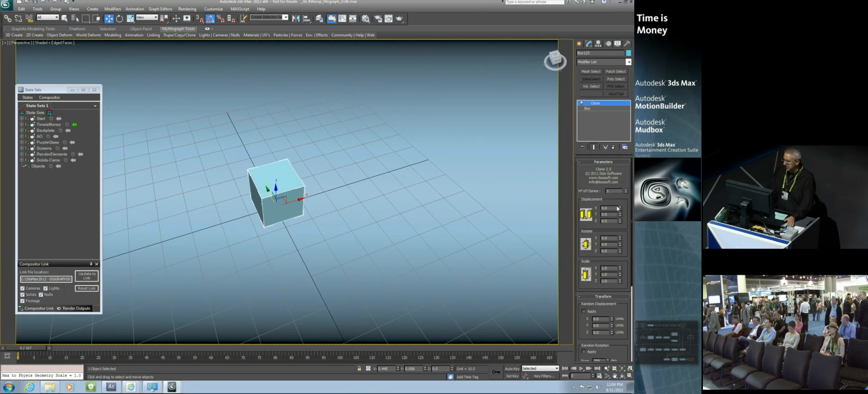
Set the Clone modifier to 10 clones with a Z displacement of about 22.7 to stack the cubes vertically.
{"action": "type", "text": "10"}
{"action": "key", "text": "Return"}
{"action": "mouse_move", "coordinate": [619, 220]}
{"action": "left_mouse_down"}
{"action": "mouse_move", "coordinate": [600, 166]}
{"action": "mouse_move", "coordinate": [576, 162]}
{"action": "mouse_move", "coordinate": [567, 172]}
{"action": "left_mouse_up"}
{"action": "scroll", "coordinate": [348, 218], "scroll_direction": "down", "scroll_amount": 8}
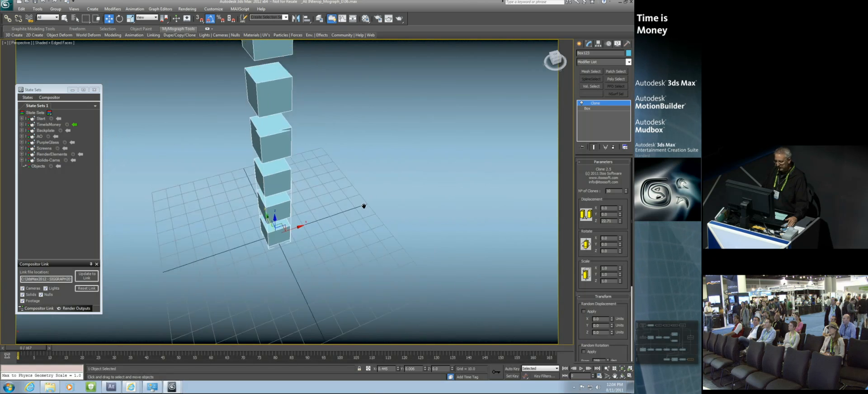
{"action": "scroll", "coordinate": [368, 214], "scroll_direction": "up", "scroll_amount": 5}
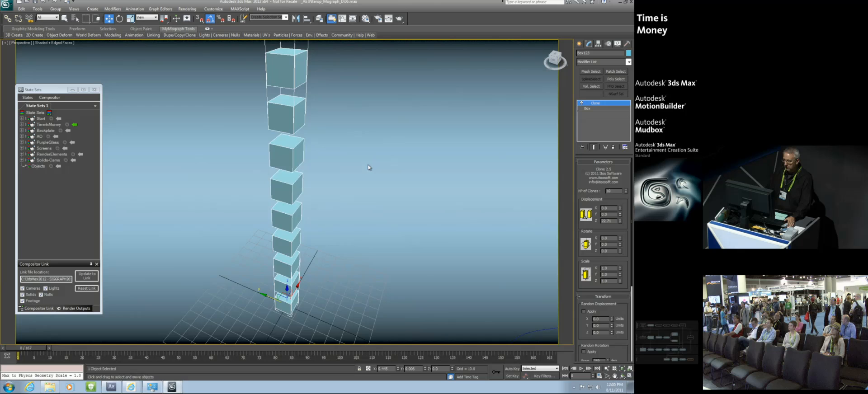
{"action": "scroll", "coordinate": [364, 166], "scroll_direction": "down", "scroll_amount": 3}
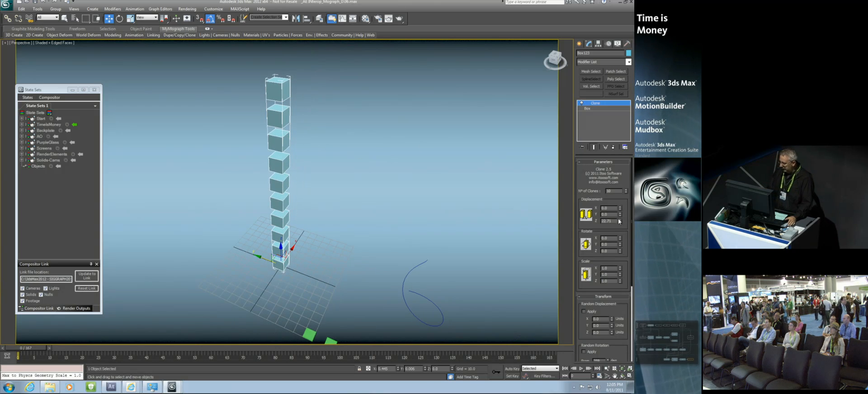
Twist the clones with a Z rotation of about 38.5 and shrink them progressively with a scale of about 0.8 per axis.
{"action": "left_click_drag", "start_coordinate": [621, 252], "coordinate": [622, 204]}
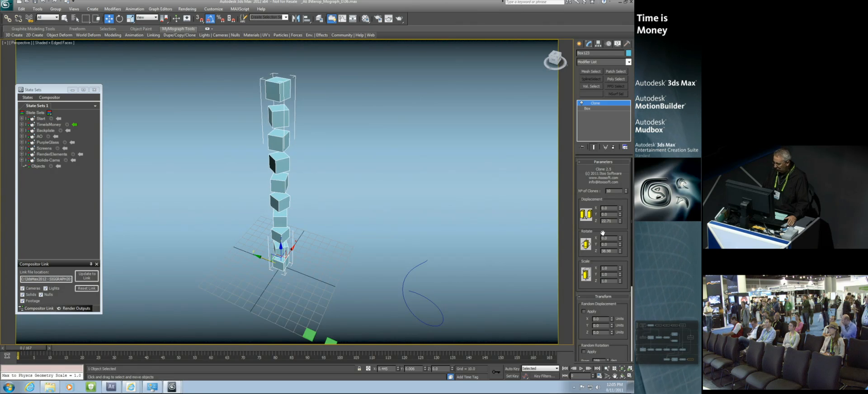
{"action": "left_click_drag", "start_coordinate": [622, 271], "coordinate": [619, 285]}
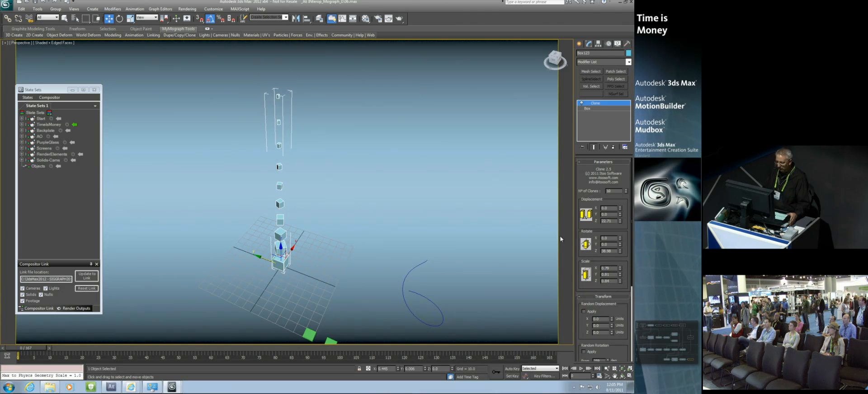
{"action": "middle_click_drag", "start_coordinate": [300, 170], "coordinate": [281, 177], "text": "alt"}
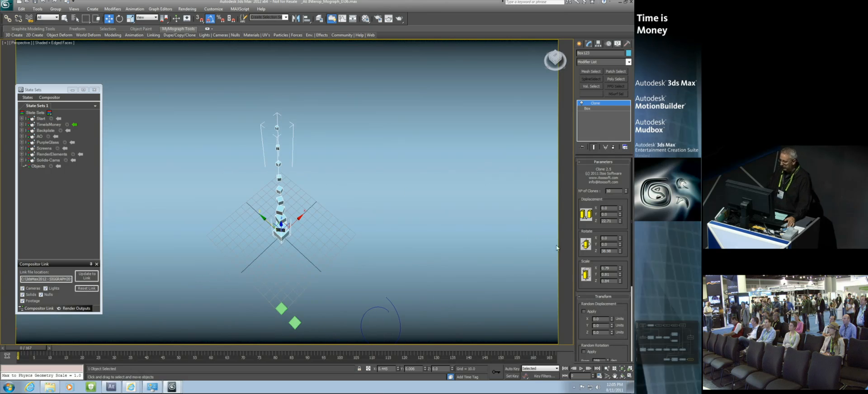
{"action": "middle_click_drag", "start_coordinate": [374, 196], "coordinate": [342, 193], "text": "alt"}
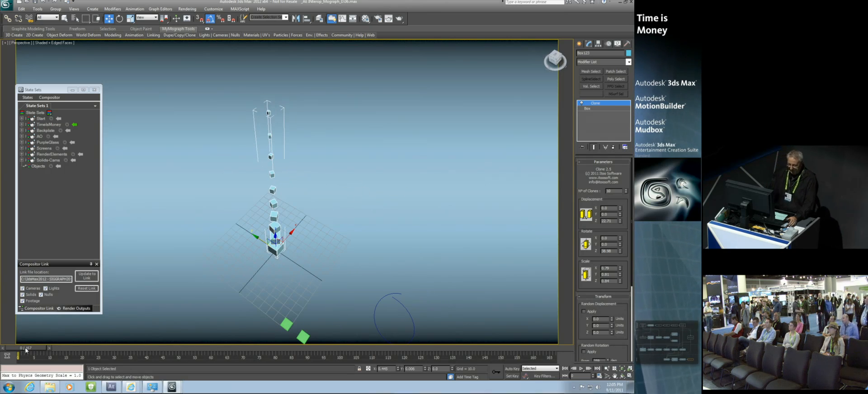
Turn on Auto Key and add a Bend modifier to the clone stack with an angle of about -124 at frame 0.
{"action": "left_click", "coordinate": [512, 368]}
{"action": "left_click", "coordinate": [627, 61]}
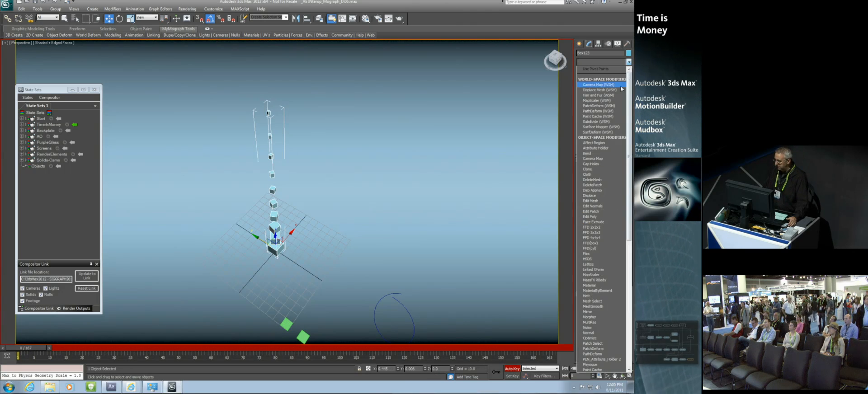
{"action": "left_click", "coordinate": [601, 153]}
{"action": "left_click_drag", "start_coordinate": [620, 179], "coordinate": [621, 204]}
{"action": "middle_click_drag", "start_coordinate": [397, 229], "coordinate": [581, 222]}
{"action": "left_click_drag", "start_coordinate": [620, 176], "coordinate": [620, 192]}
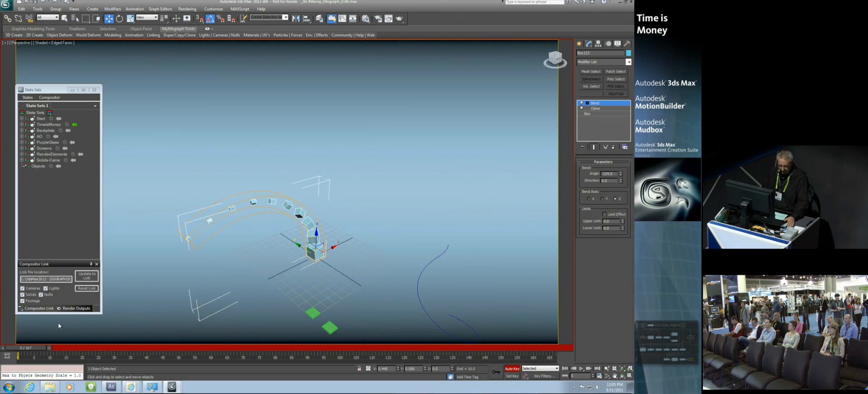
Keyframe a positive bend angle at frame 20 so the stack curves the opposite way, and turn off Auto Key.
{"action": "left_click_drag", "start_coordinate": [33, 348], "coordinate": [88, 356]}
{"action": "key", "text": "w"}
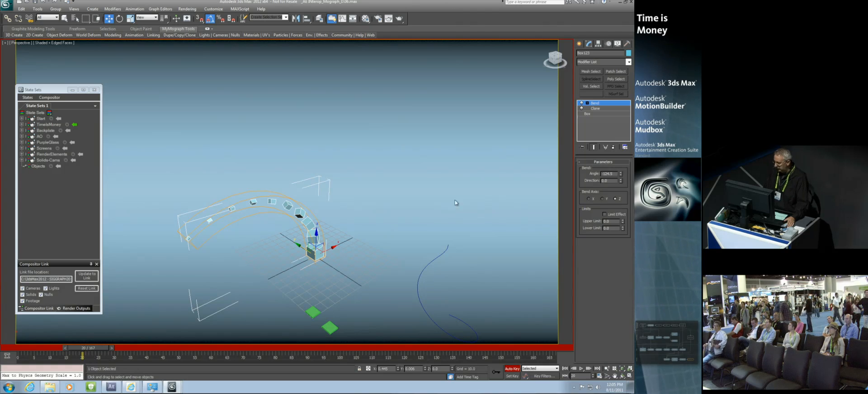
{"action": "left_click_drag", "start_coordinate": [620, 178], "coordinate": [480, 141]}
{"action": "left_click_drag", "start_coordinate": [95, 348], "coordinate": [96, 313]}
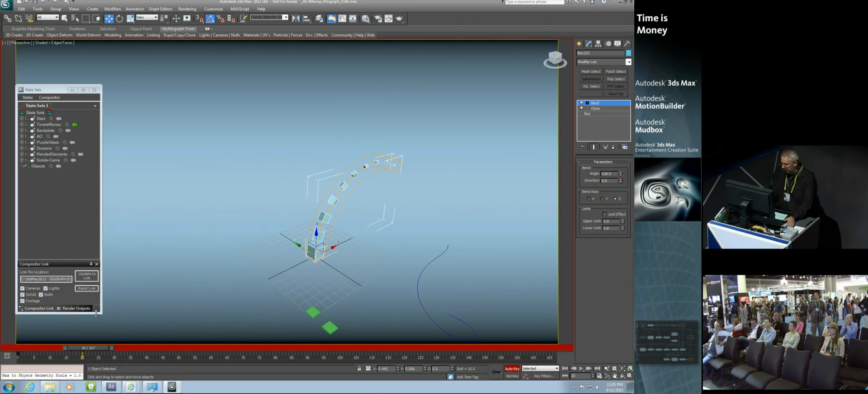
{"action": "left_click", "coordinate": [513, 370]}
Add a second Clone modifier above the Bend and repeat the bent stack with a Y displacement of about 26.2.
{"action": "middle_click_drag", "start_coordinate": [420, 332], "coordinate": [399, 312], "text": "alt"}
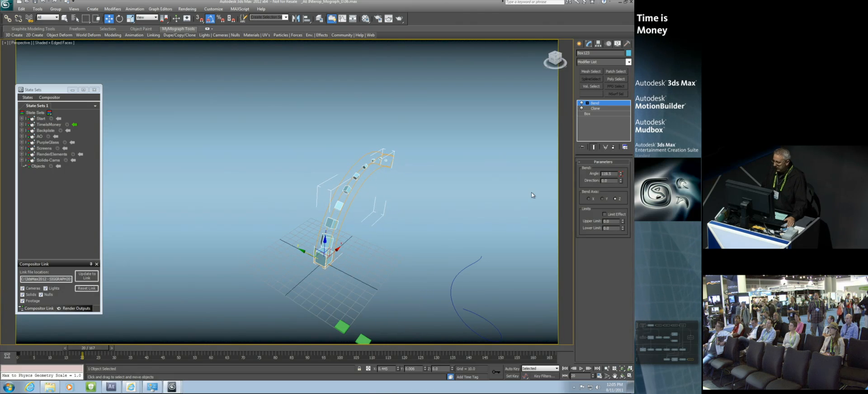
{"action": "left_click", "coordinate": [629, 62]}
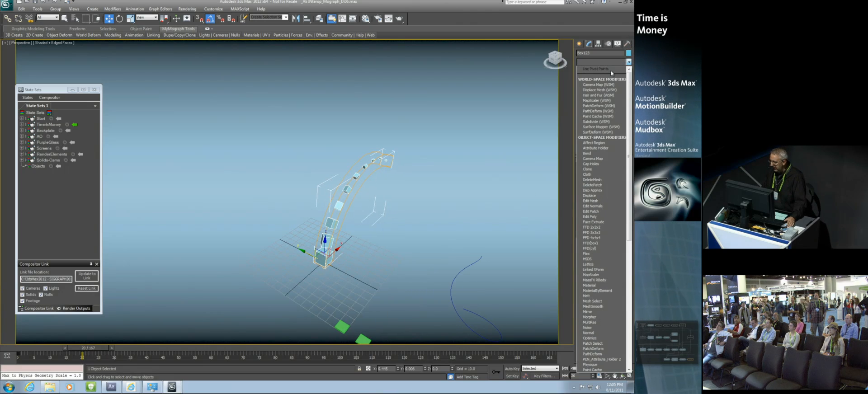
{"action": "left_click", "coordinate": [602, 169]}
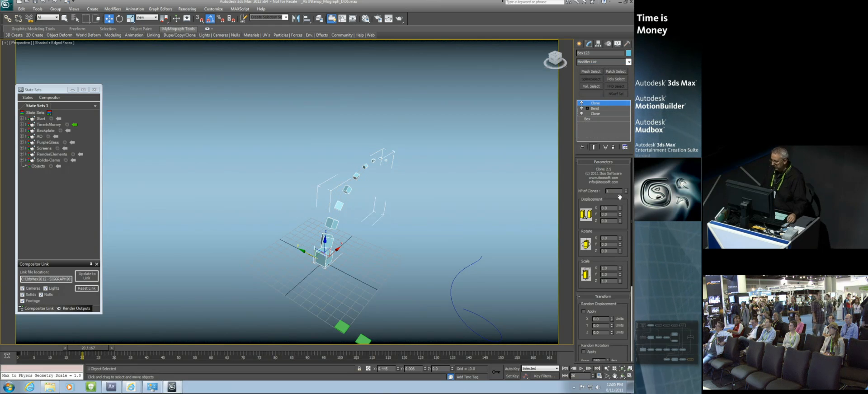
{"action": "left_click_drag", "start_coordinate": [620, 190], "coordinate": [588, 190]}
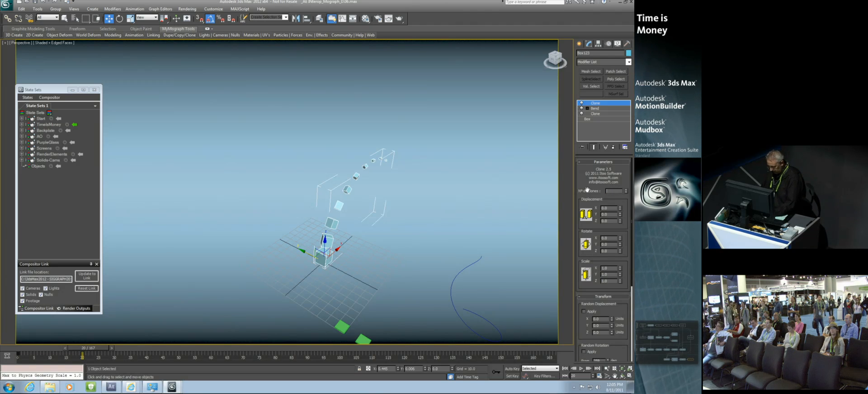
{"action": "key", "text": "Return"}
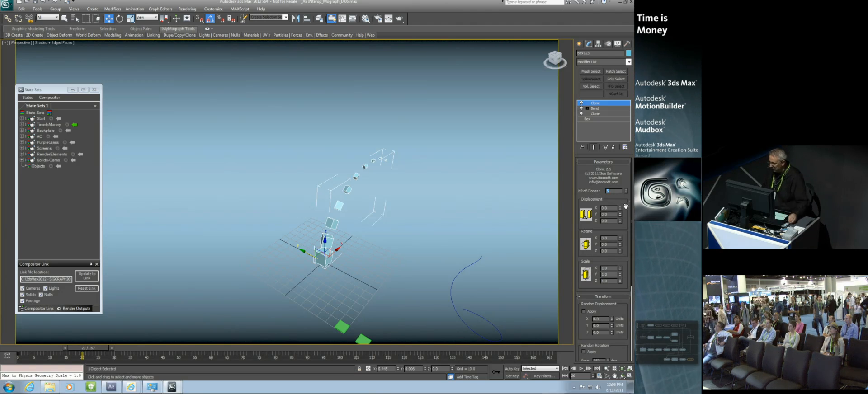
{"action": "left_click_drag", "start_coordinate": [620, 215], "coordinate": [632, 141]}
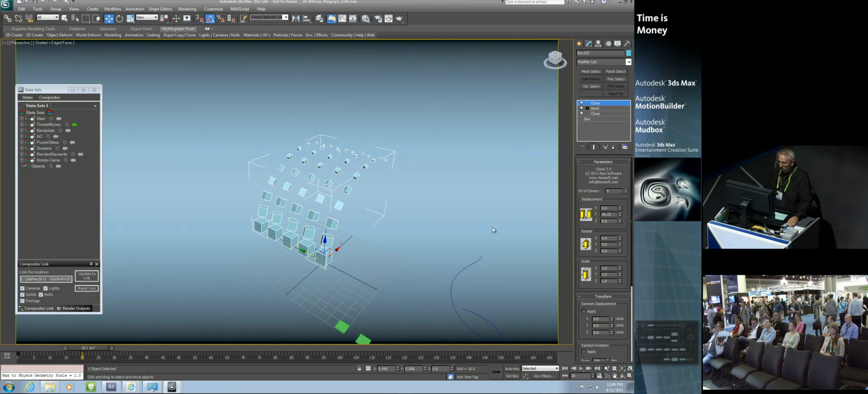
{"action": "middle_click_drag", "start_coordinate": [216, 223], "coordinate": [239, 226], "text": "alt"}
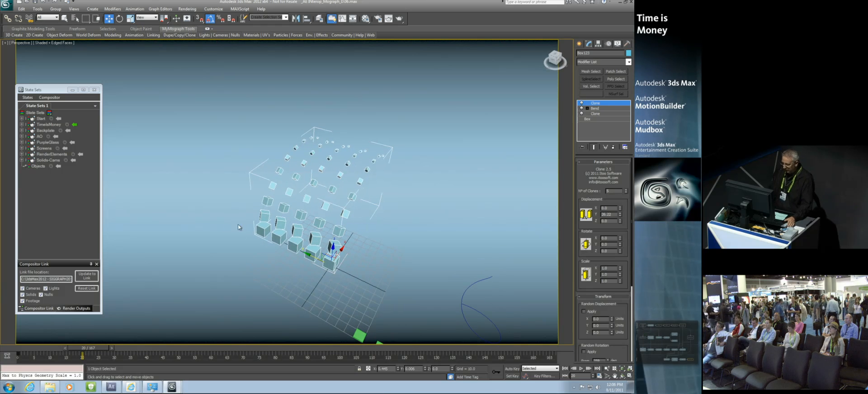
Fan the repeated stacks into a ring with a Z rotation of about 73.4 in the upper Clone modifier.
{"action": "left_click_drag", "start_coordinate": [619, 282], "coordinate": [607, 19]}
{"action": "right_click", "coordinate": [607, 19]}
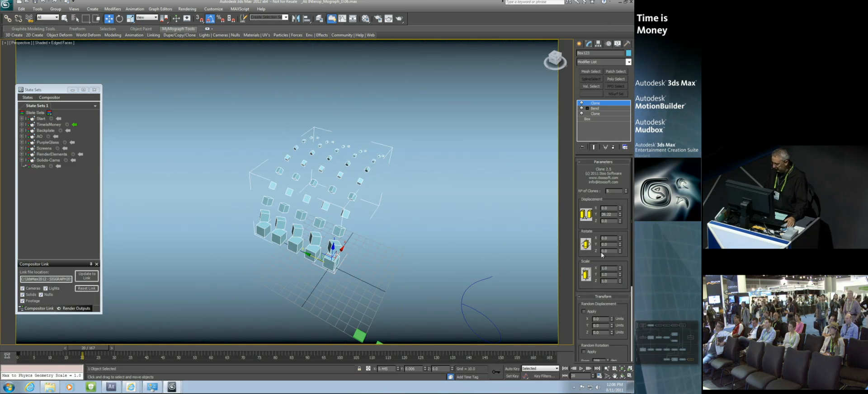
{"action": "mouse_move", "coordinate": [620, 251]}
{"action": "left_mouse_down"}
{"action": "mouse_move", "coordinate": [575, 222]}
{"action": "mouse_move", "coordinate": [328, 328]}
{"action": "left_mouse_up"}
{"action": "middle_click_drag", "start_coordinate": [329, 328], "coordinate": [288, 252]}
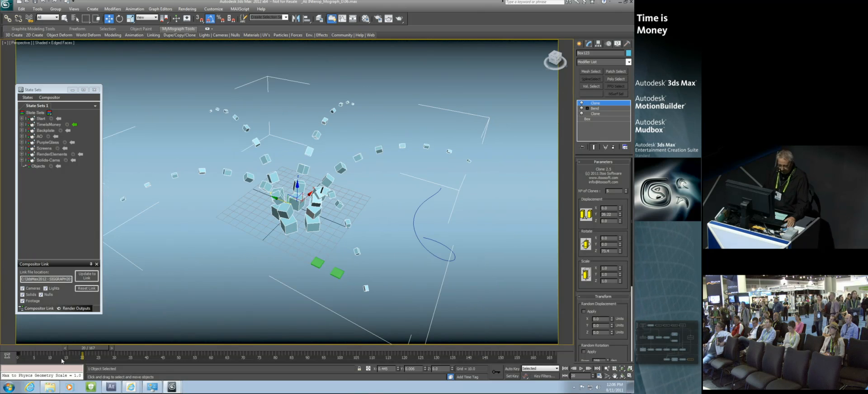
{"action": "mouse_move", "coordinate": [92, 353]}
{"action": "left_mouse_down"}
{"action": "mouse_move", "coordinate": [6, 351]}
{"action": "mouse_move", "coordinate": [93, 352]}
{"action": "left_mouse_up"}
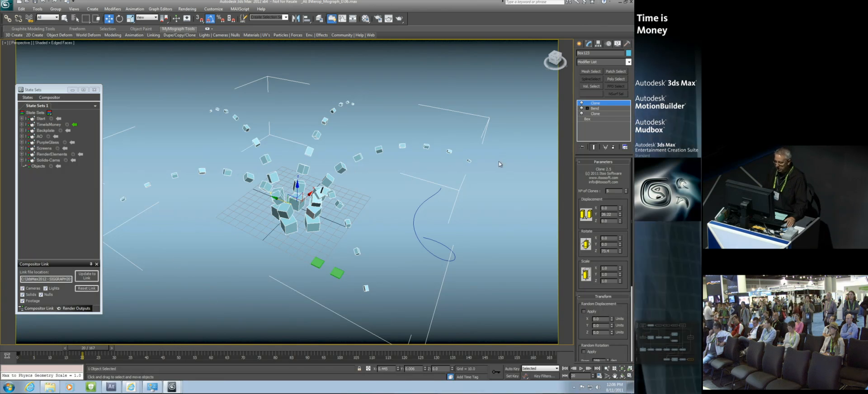
{"action": "middle_click_drag", "start_coordinate": [337, 231], "coordinate": [321, 225], "text": "alt"}
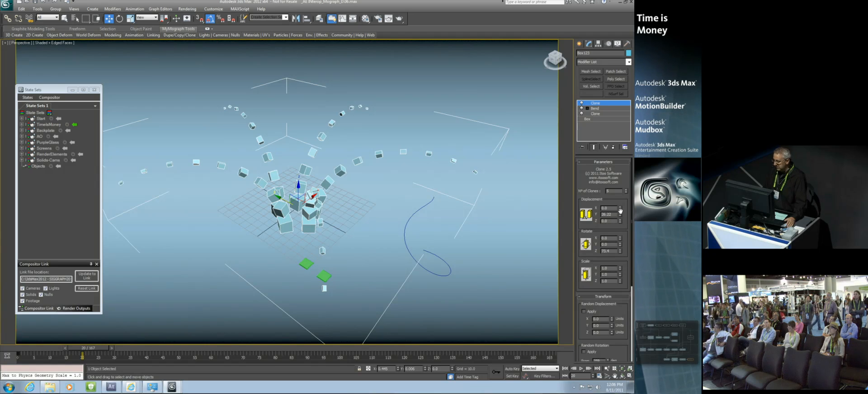
Set the lower Clone modifier's X displacement to about 13.6 and scrub through the first 20 frames.
{"action": "left_click", "coordinate": [603, 113]}
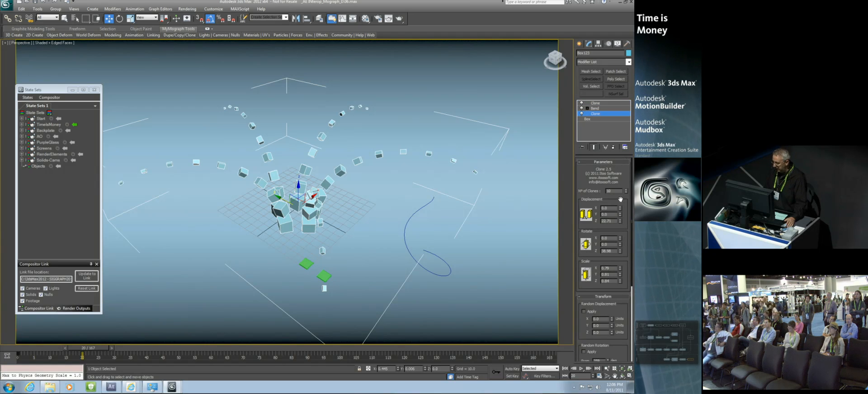
{"action": "left_click_drag", "start_coordinate": [620, 208], "coordinate": [620, 181]}
{"action": "middle_click_drag", "start_coordinate": [335, 306], "coordinate": [239, 311], "text": "alt"}
{"action": "mouse_move", "coordinate": [84, 346]}
{"action": "left_mouse_down"}
{"action": "mouse_move", "coordinate": [93, 348]}
{"action": "mouse_move", "coordinate": [72, 347]}
{"action": "mouse_move", "coordinate": [100, 358]}
{"action": "mouse_move", "coordinate": [26, 352]}
{"action": "left_mouse_up"}
{"action": "middle_click_drag", "start_coordinate": [293, 231], "coordinate": [306, 211], "text": "alt"}
Set the Bend angle track's out-of-range type to Ping Pong in the Curve Editor, and close the editor.
{"action": "right_click", "coordinate": [306, 211]}
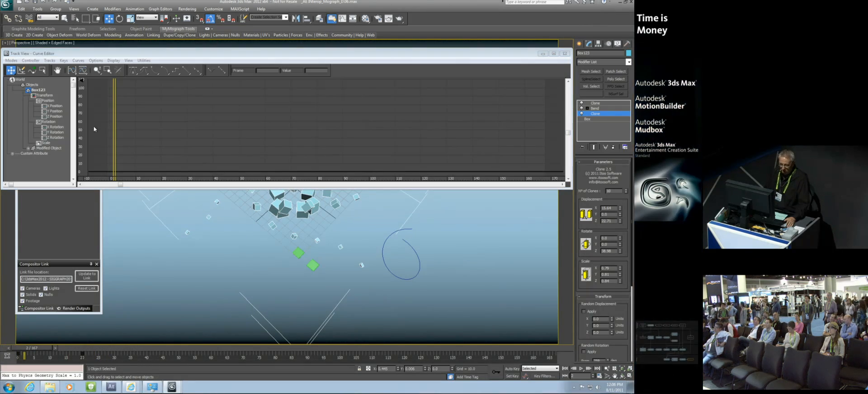
{"action": "left_click", "coordinate": [28, 148]}
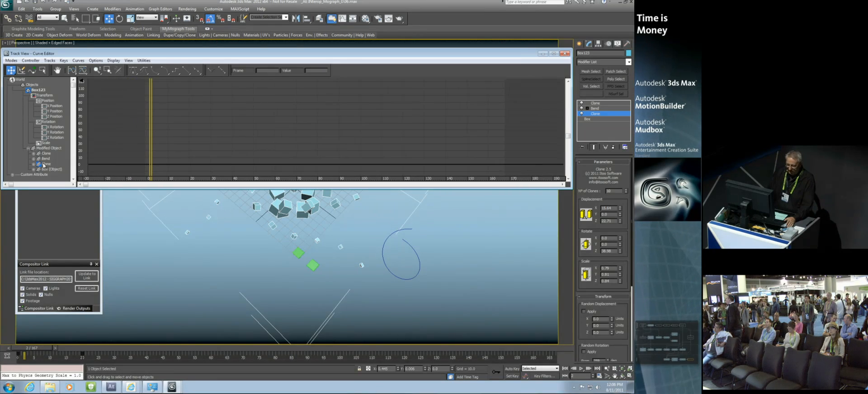
{"action": "left_click", "coordinate": [33, 159]}
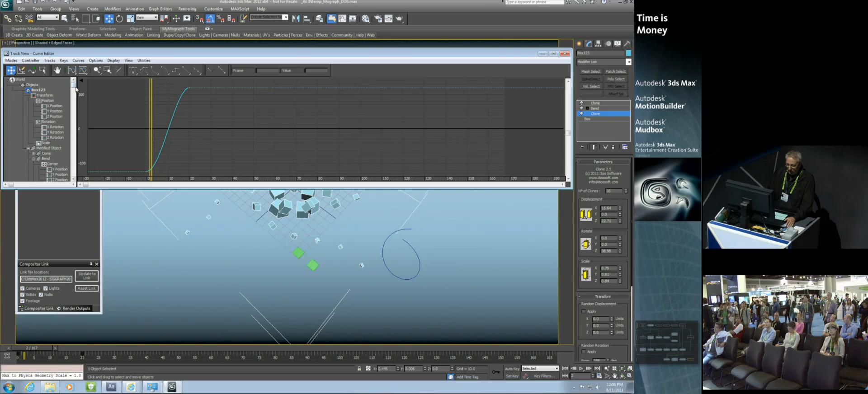
{"action": "left_click_drag", "start_coordinate": [75, 87], "coordinate": [75, 131]}
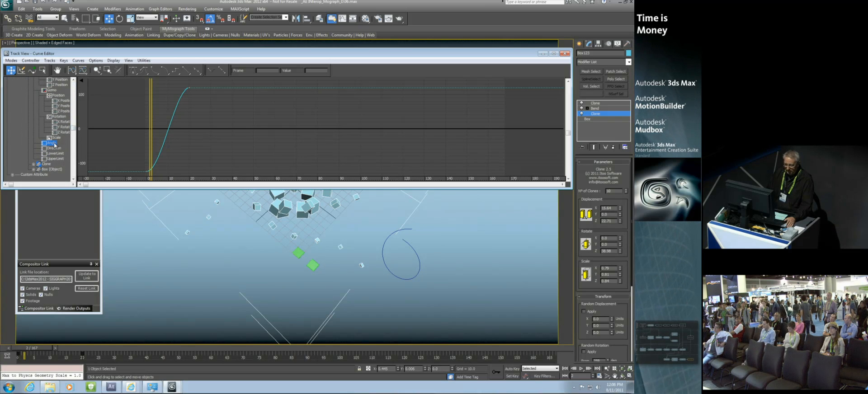
{"action": "left_click", "coordinate": [31, 60]}
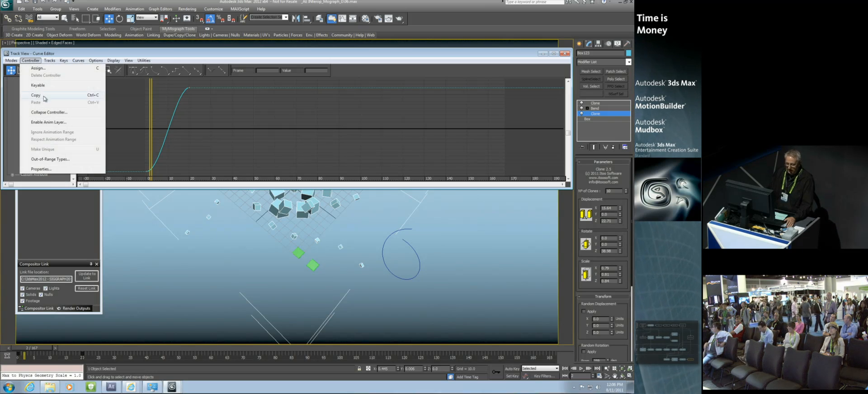
{"action": "left_click", "coordinate": [53, 159]}
{"action": "left_click", "coordinate": [20, 119]}
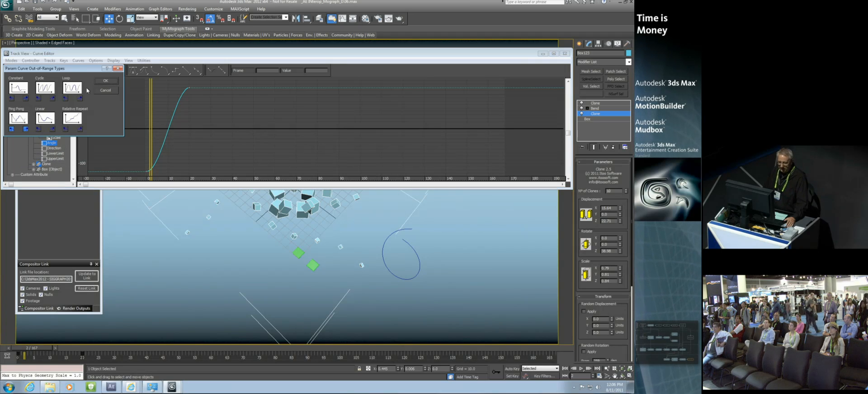
{"action": "left_click", "coordinate": [101, 81]}
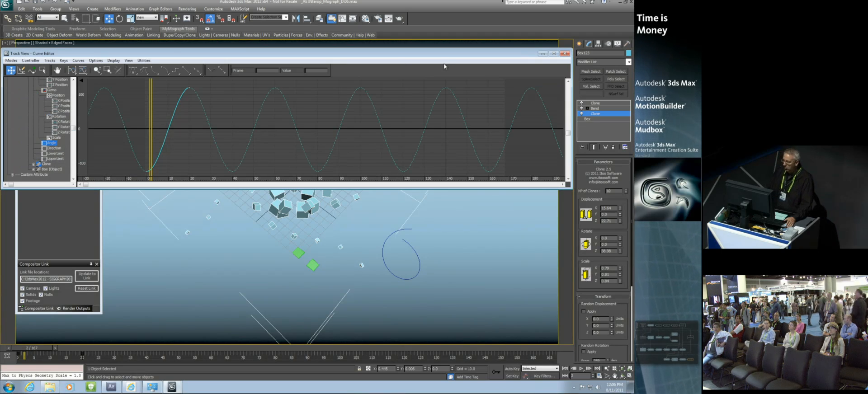
{"action": "left_click", "coordinate": [564, 54]}
Play back the looping clone animation, stop it, and return to frame 0.
{"action": "key", "text": "slash"}
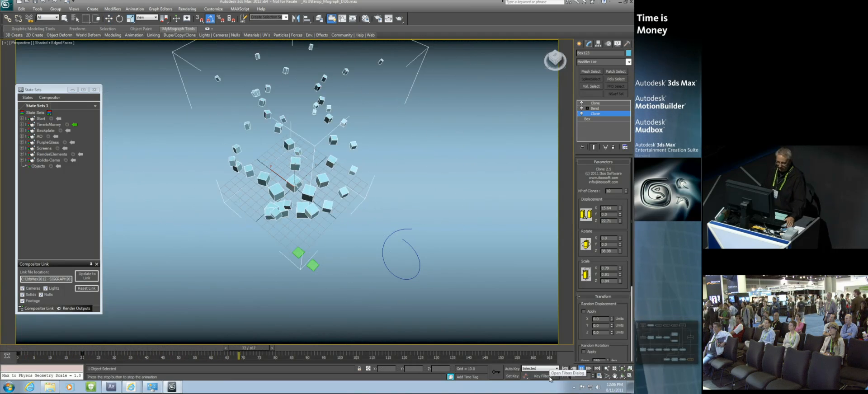
{"action": "left_click", "coordinate": [581, 368]}
{"action": "left_click", "coordinate": [564, 368]}
Delete the cloned box object from the scene.
{"action": "key", "text": "w"}
{"action": "key", "text": "Delete"}
{"action": "middle_click_drag", "start_coordinate": [320, 223], "coordinate": [327, 198]}
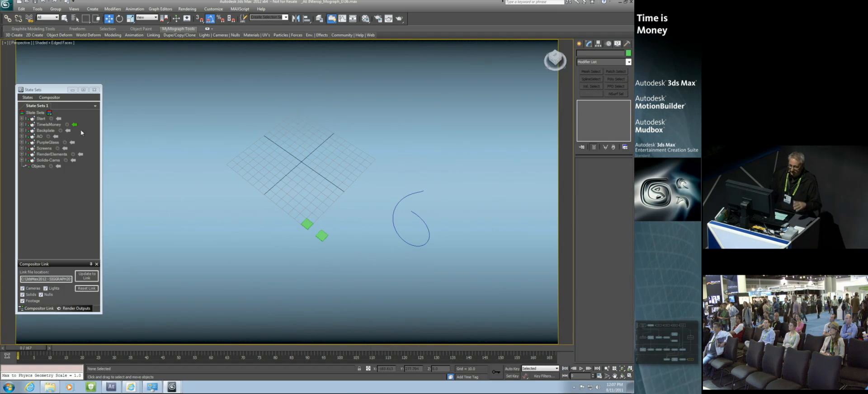
Reposition the State Sets window and activate the Start state.
{"action": "left_click", "coordinate": [54, 91]}
{"action": "left_click_drag", "start_coordinate": [54, 92], "coordinate": [52, 69]}
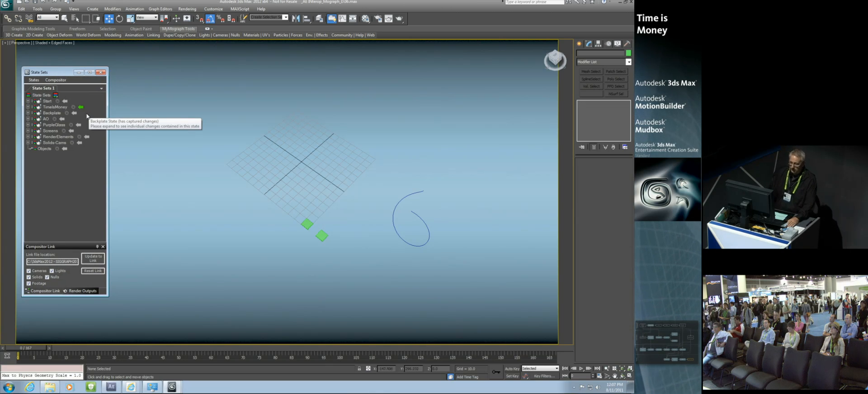
{"action": "left_click", "coordinate": [65, 101]}
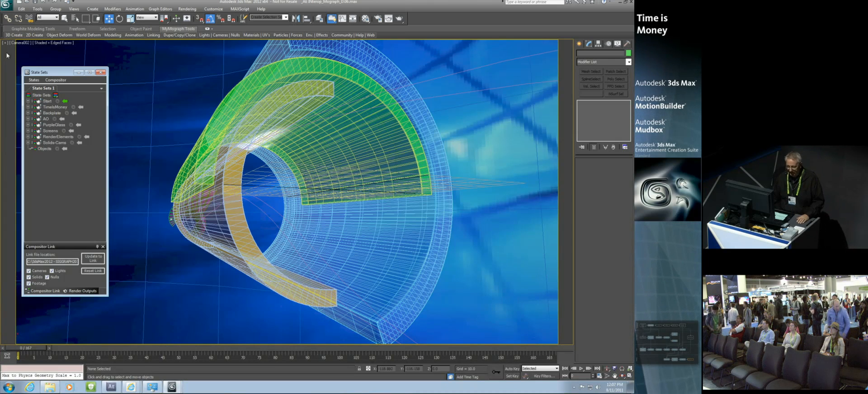
Create a new scene state, advance the animation to frame 90, and start recording changes in State01.
{"action": "left_click", "coordinate": [56, 96]}
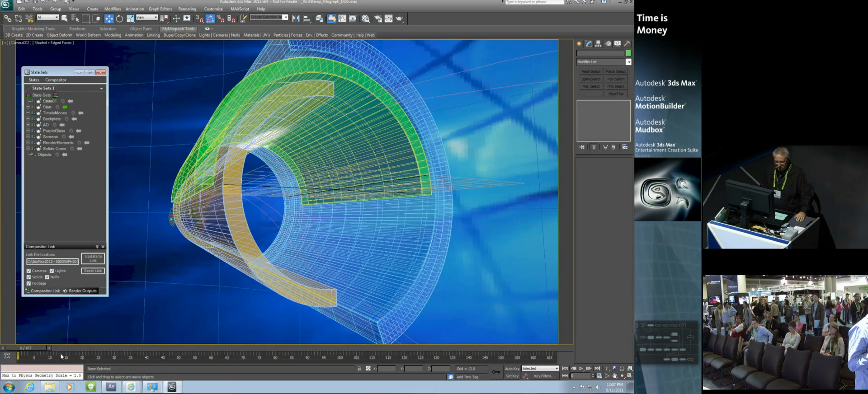
{"action": "mouse_move", "coordinate": [40, 350]}
{"action": "left_mouse_down"}
{"action": "mouse_move", "coordinate": [172, 325]}
{"action": "mouse_move", "coordinate": [310, 281]}
{"action": "mouse_move", "coordinate": [475, 308]}
{"action": "mouse_move", "coordinate": [281, 329]}
{"action": "mouse_move", "coordinate": [318, 331]}
{"action": "left_mouse_up"}
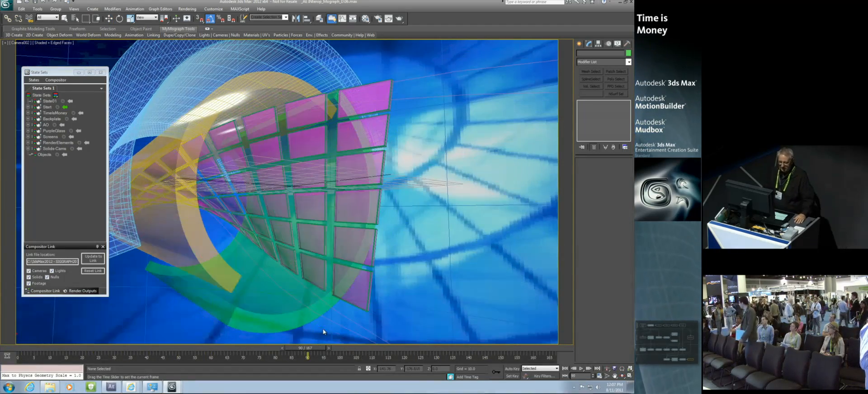
{"action": "left_click", "coordinate": [49, 101]}
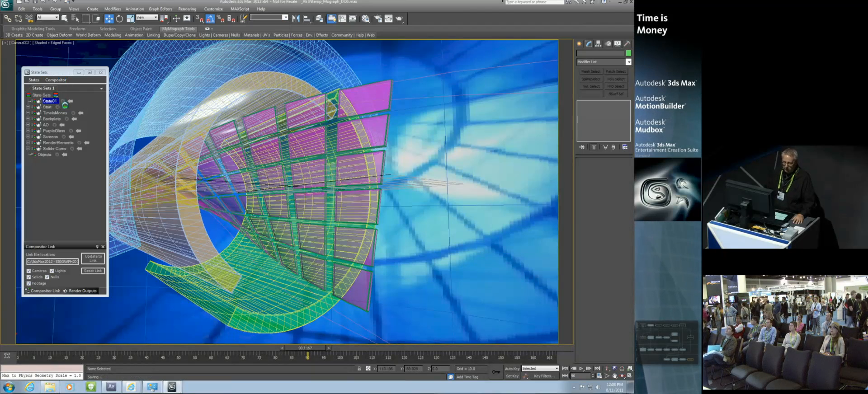
{"action": "left_click", "coordinate": [64, 102]}
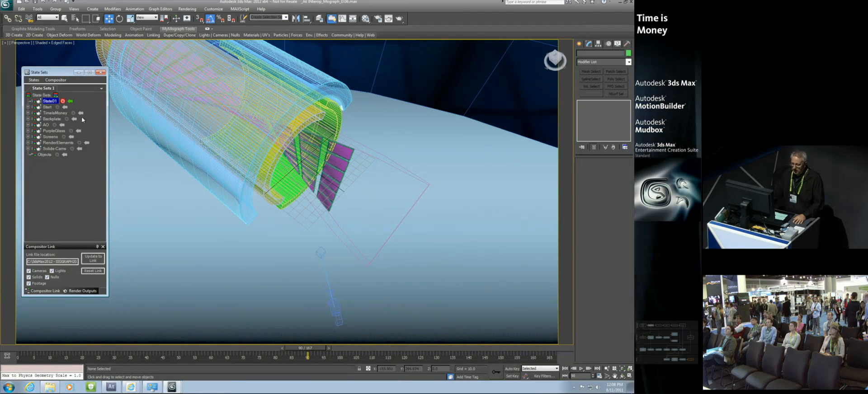
Select the tubes through their named selection set and hide all unselected objects.
{"action": "middle_click_drag", "start_coordinate": [187, 128], "coordinate": [250, 159]}
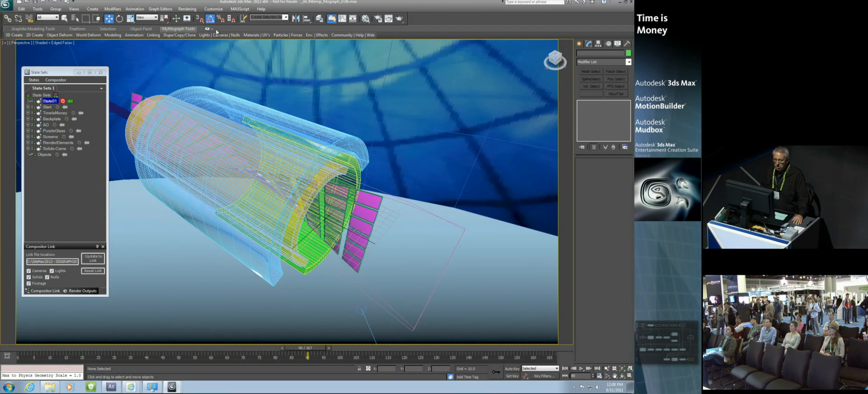
{"action": "left_click", "coordinate": [285, 18]}
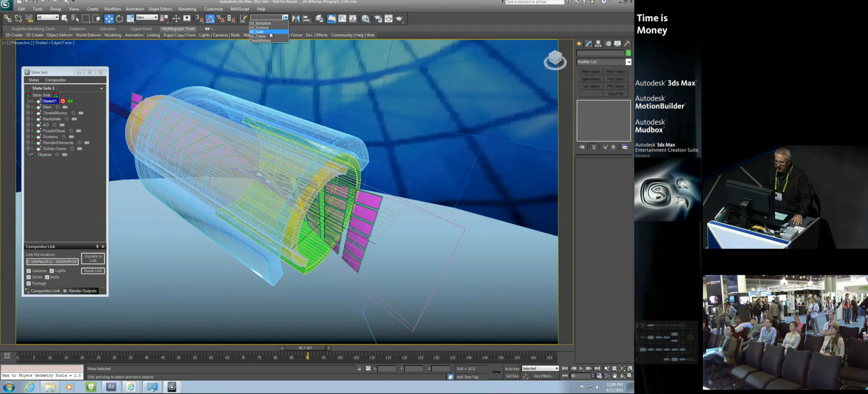
{"action": "left_click", "coordinate": [267, 36]}
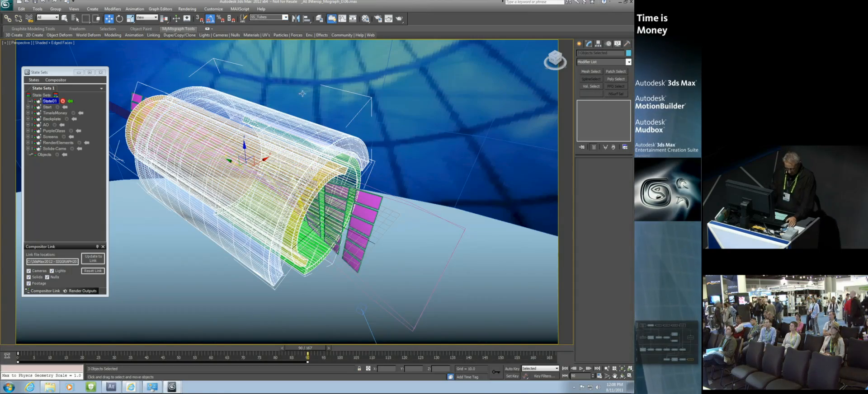
{"action": "middle_click_drag", "start_coordinate": [301, 102], "coordinate": [377, 125], "text": "alt"}
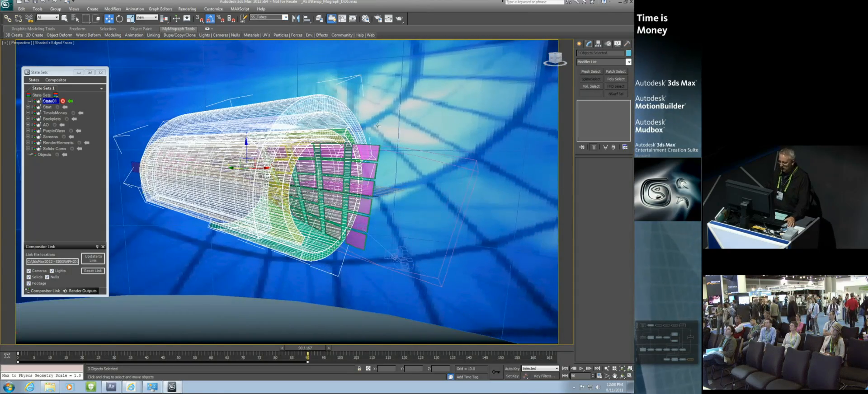
{"action": "right_click", "coordinate": [384, 129]}
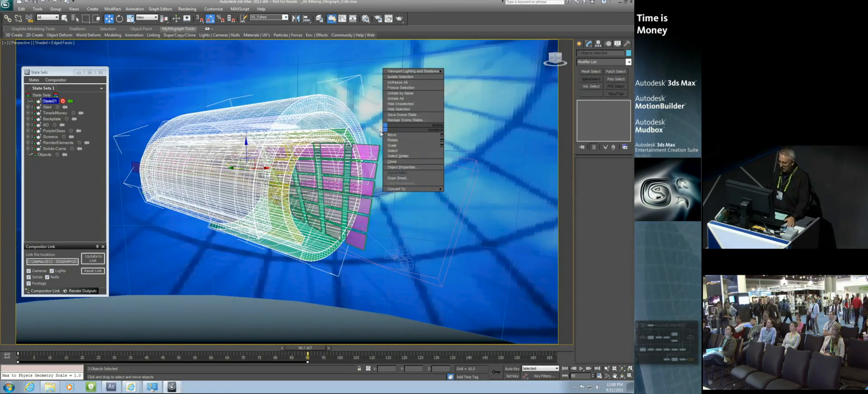
{"action": "left_click", "coordinate": [398, 106]}
Inspect the isolated tubes from another angle and switch the viewport to Camera002.
{"action": "middle_click_drag", "start_coordinate": [377, 124], "coordinate": [363, 129], "text": "alt"}
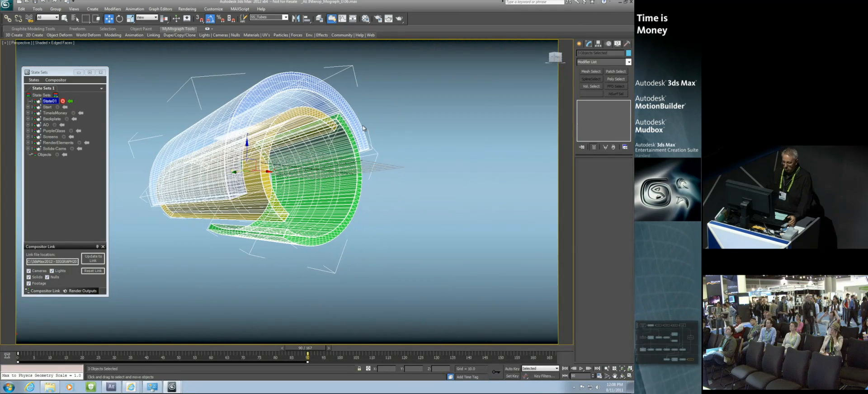
{"action": "middle_click_drag", "start_coordinate": [362, 132], "coordinate": [340, 150], "text": "alt"}
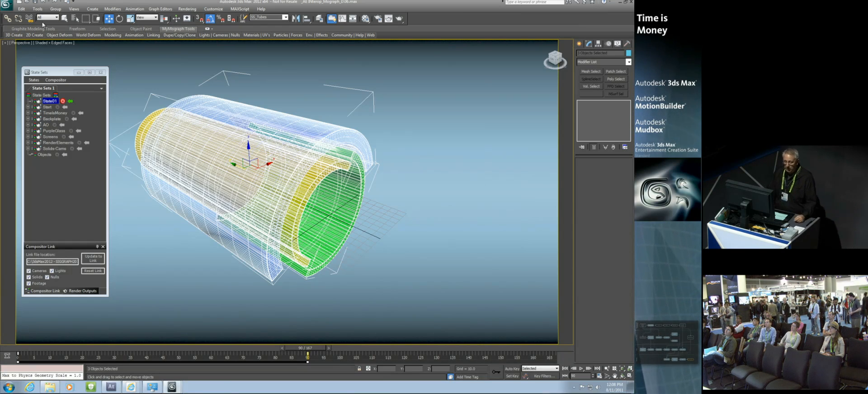
{"action": "left_click", "coordinate": [24, 44]}
{"action": "mouse_move", "coordinate": [41, 51]}
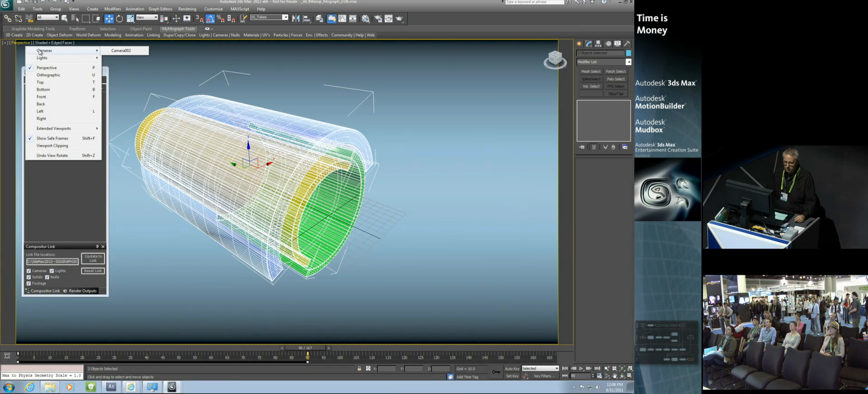
{"action": "left_click", "coordinate": [111, 51]}
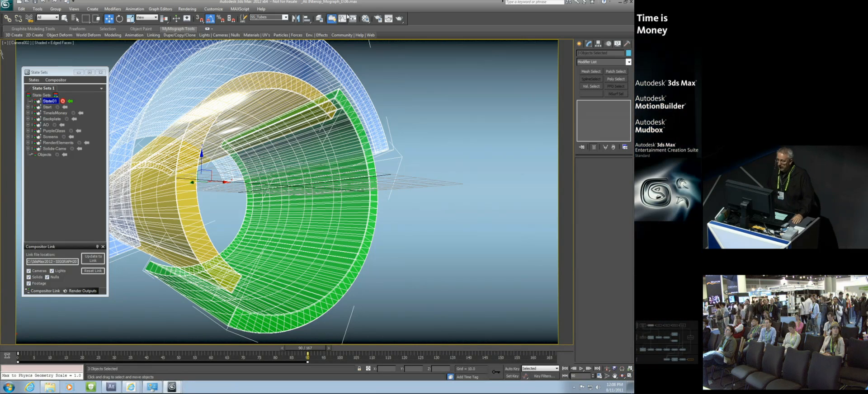
Set the render to the active time segment at 480x270 output size and turn off saving the render to a file.
{"action": "left_click", "coordinate": [377, 19]}
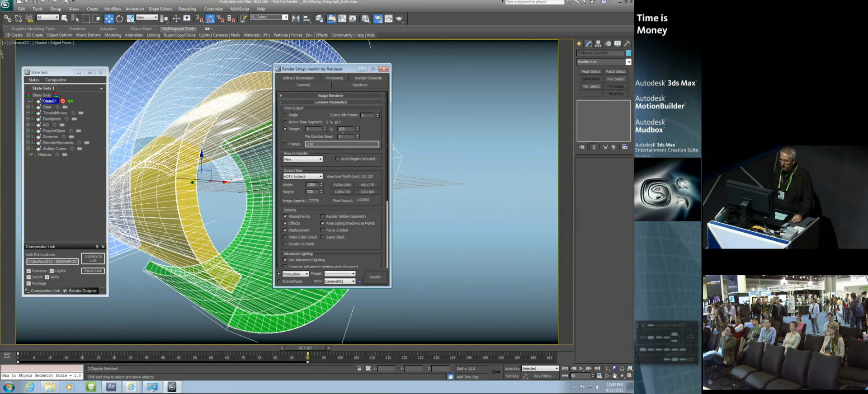
{"action": "left_click", "coordinate": [301, 123]}
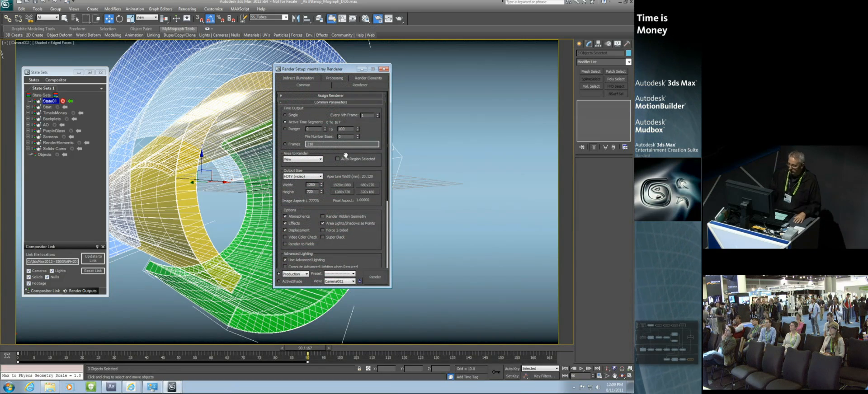
{"action": "scroll", "coordinate": [354, 187], "scroll_direction": "down", "scroll_amount": 2}
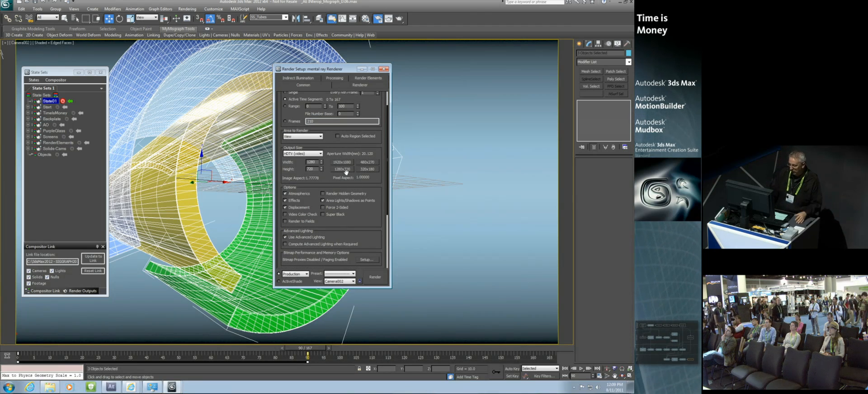
{"action": "scroll", "coordinate": [364, 216], "scroll_direction": "down", "scroll_amount": 5}
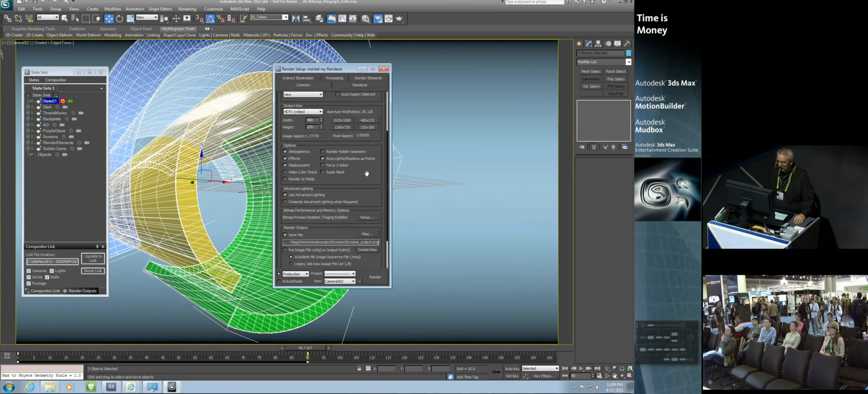
{"action": "left_click", "coordinate": [300, 192]}
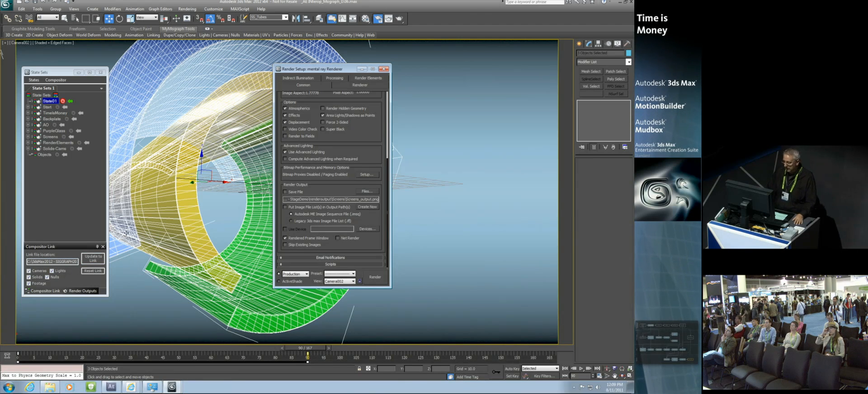
{"action": "scroll", "coordinate": [330, 188], "scroll_direction": "up", "scroll_amount": 5}
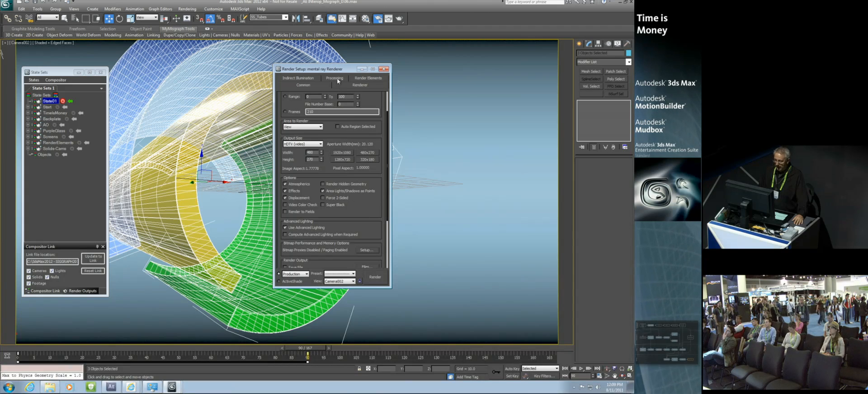
Stop recording State01, toggle it off, and activate the Start state.
{"action": "left_click", "coordinate": [65, 101]}
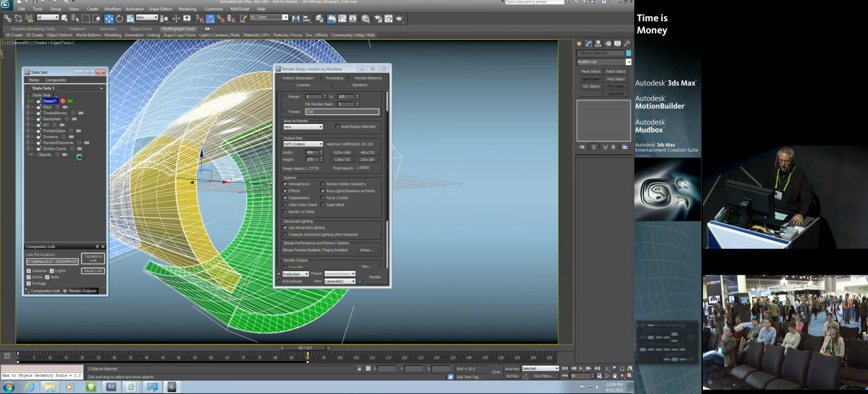
{"action": "left_click", "coordinate": [71, 101]}
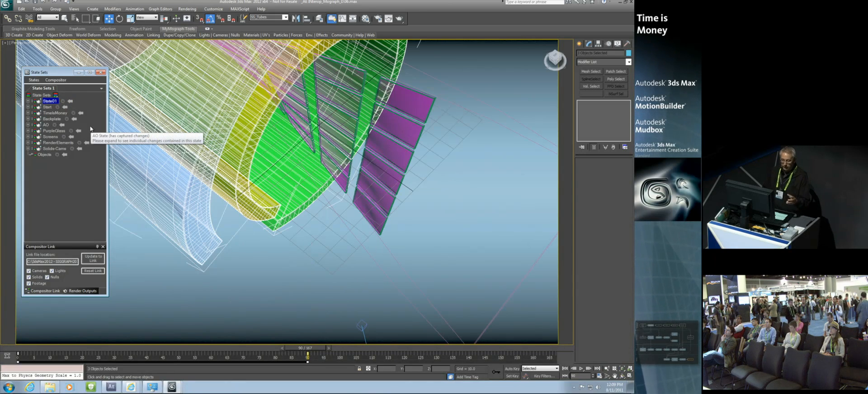
{"action": "left_click", "coordinate": [66, 108]}
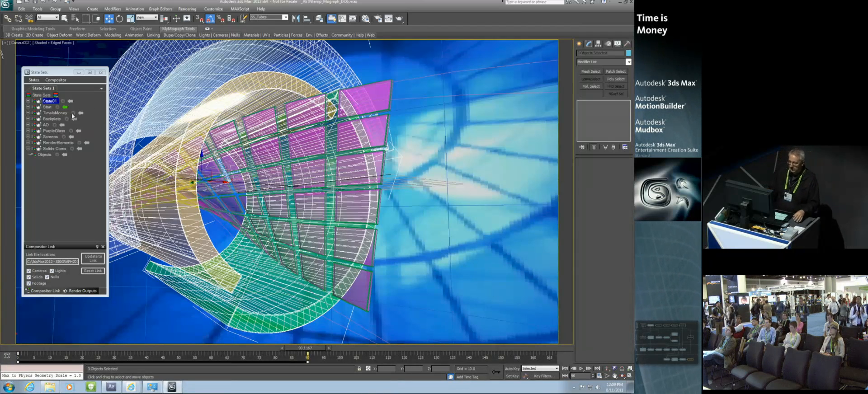
Examine the time output, output size and save-file render settings of the Start state.
{"action": "left_click", "coordinate": [377, 18]}
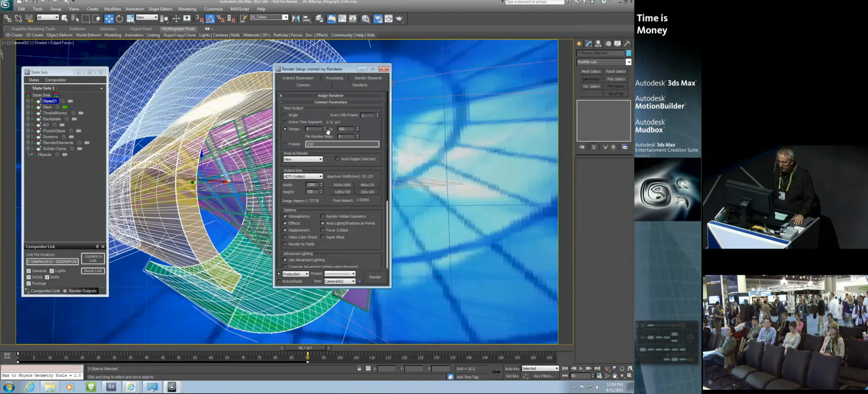
{"action": "scroll", "coordinate": [325, 135], "scroll_direction": "down", "scroll_amount": 2}
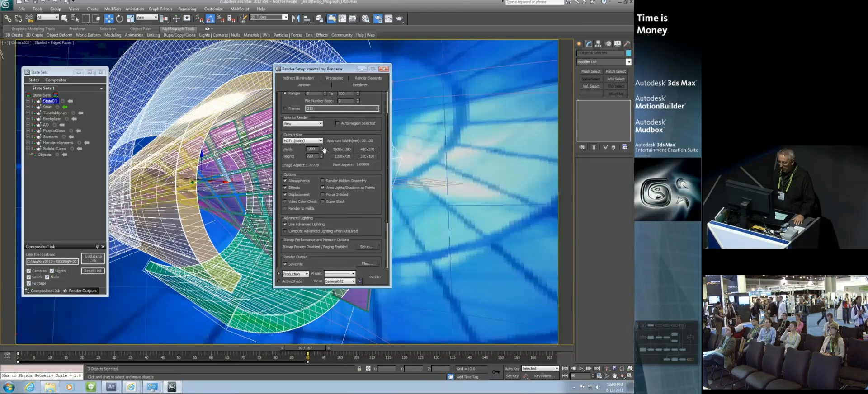
{"action": "scroll", "coordinate": [373, 203], "scroll_direction": "down", "scroll_amount": 4}
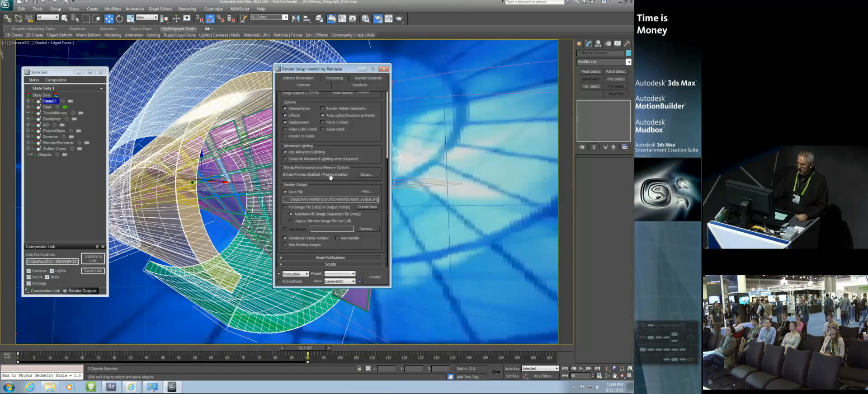
{"action": "left_click_drag", "start_coordinate": [348, 146], "coordinate": [371, 293]}
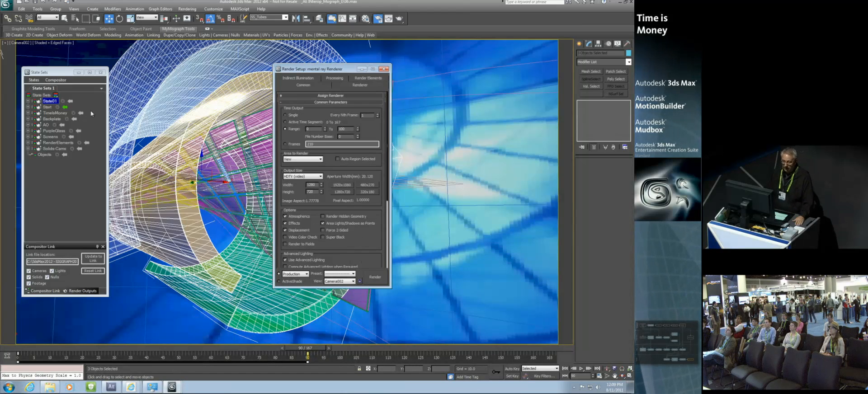
Activate State01 and examine its recorded render settings for comparison.
{"action": "left_click", "coordinate": [70, 101]}
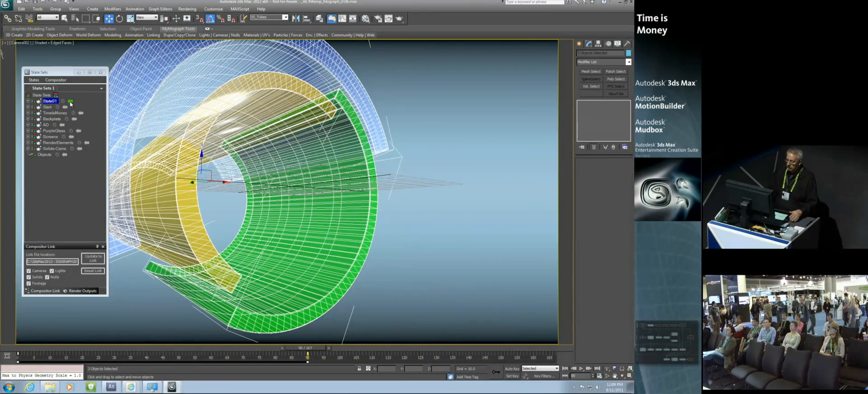
{"action": "left_click", "coordinate": [378, 18]}
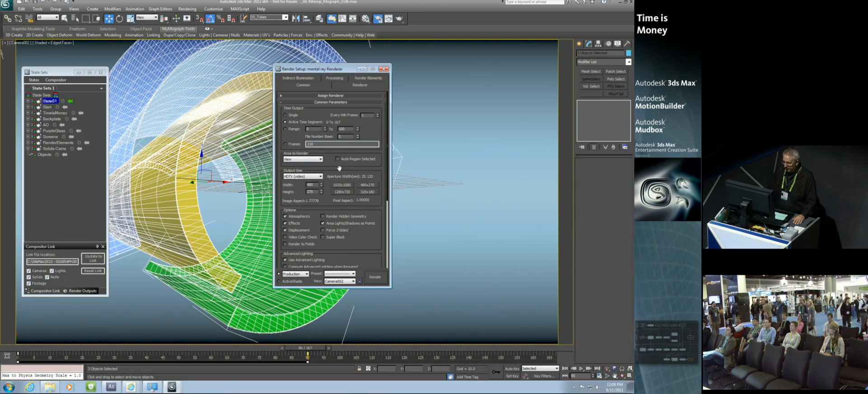
{"action": "scroll", "coordinate": [370, 240], "scroll_direction": "down", "scroll_amount": 3}
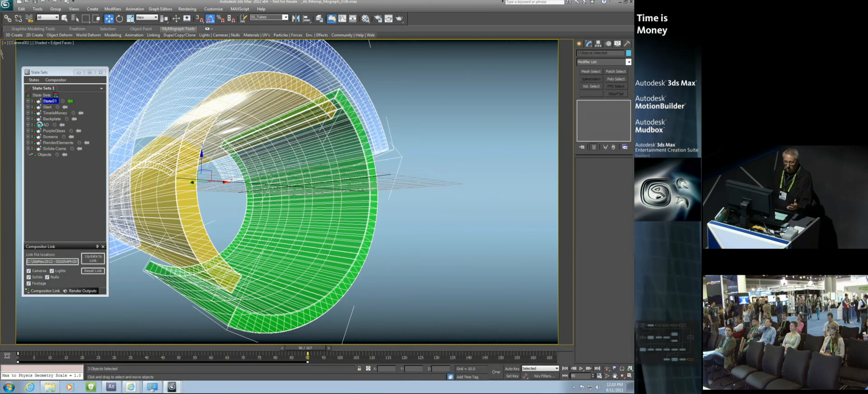
Reposition the State Sets window and review the template and rendering commands available for the state set and State01.
{"action": "left_click", "coordinate": [51, 75]}
{"action": "left_click_drag", "start_coordinate": [51, 74], "coordinate": [60, 71]}
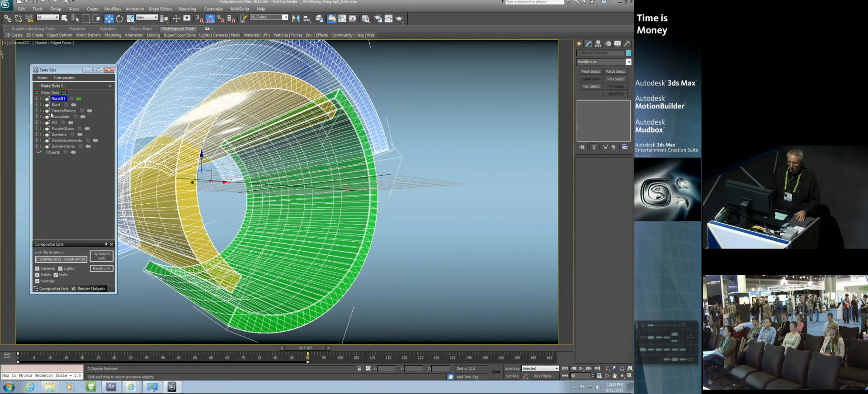
{"action": "right_click", "coordinate": [53, 93]}
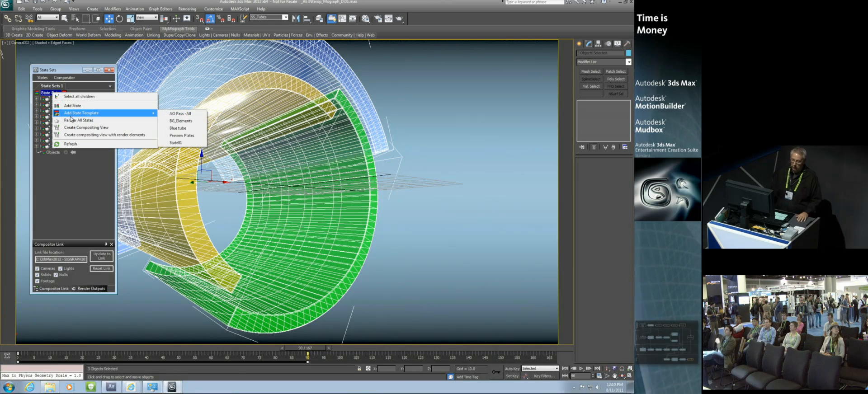
{"action": "left_click", "coordinate": [66, 71]}
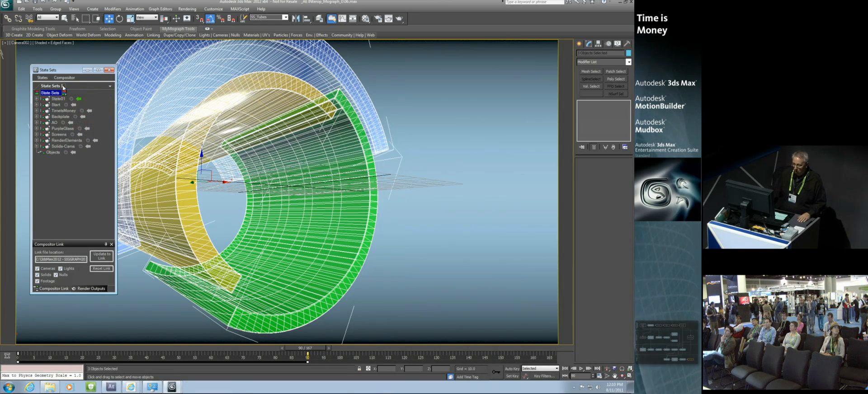
{"action": "right_click", "coordinate": [58, 99]}
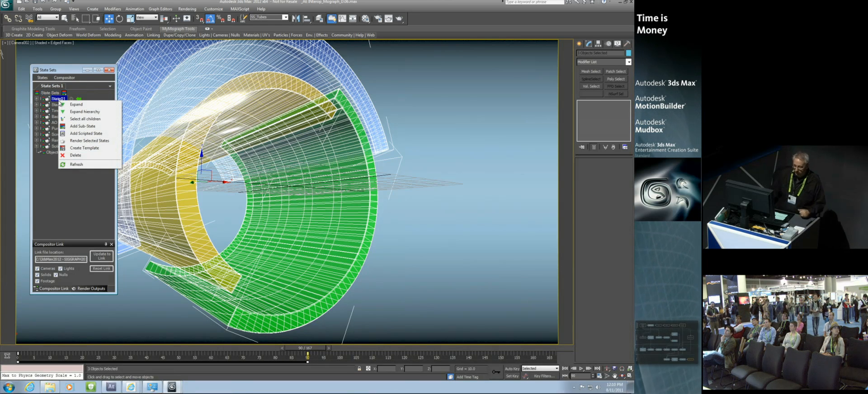
{"action": "left_click", "coordinate": [67, 71]}
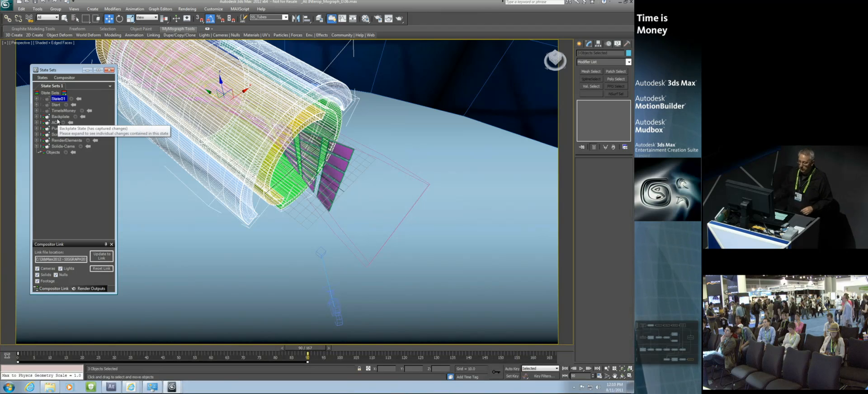
Activate the Backplate and AO states in turn, and examine AO's material override and render elements in the render settings.
{"action": "left_click", "coordinate": [83, 118]}
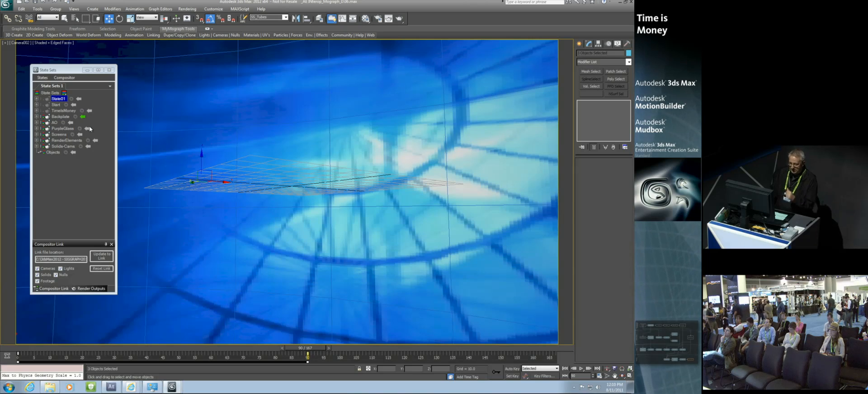
{"action": "left_click", "coordinate": [70, 122]}
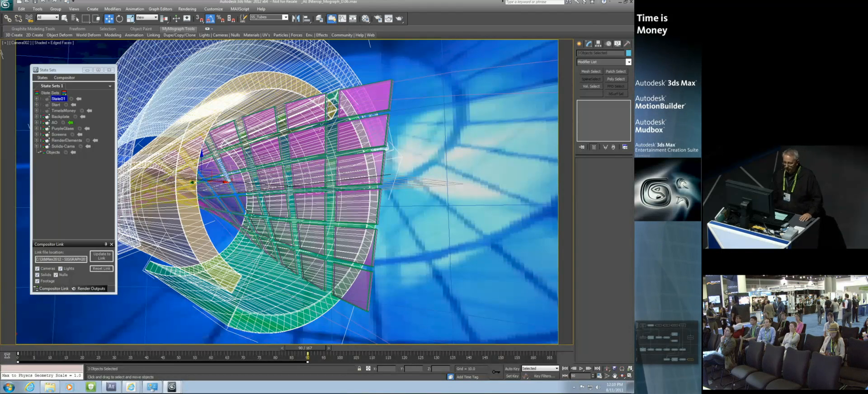
{"action": "left_click", "coordinate": [359, 85]}
{"action": "left_click", "coordinate": [342, 81]}
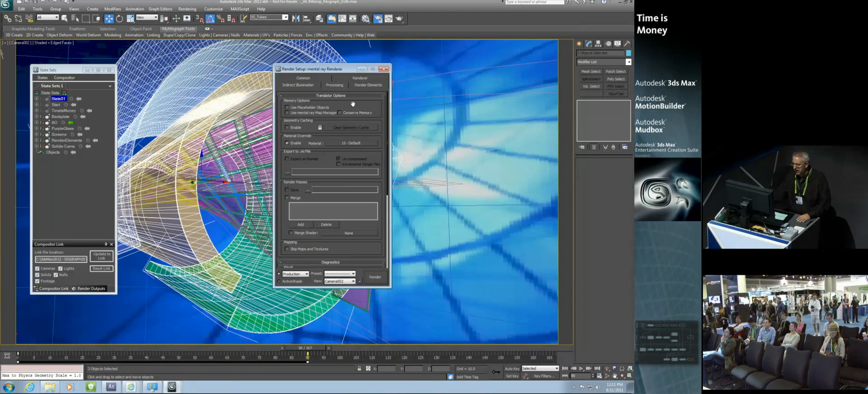
{"action": "left_click", "coordinate": [354, 85]}
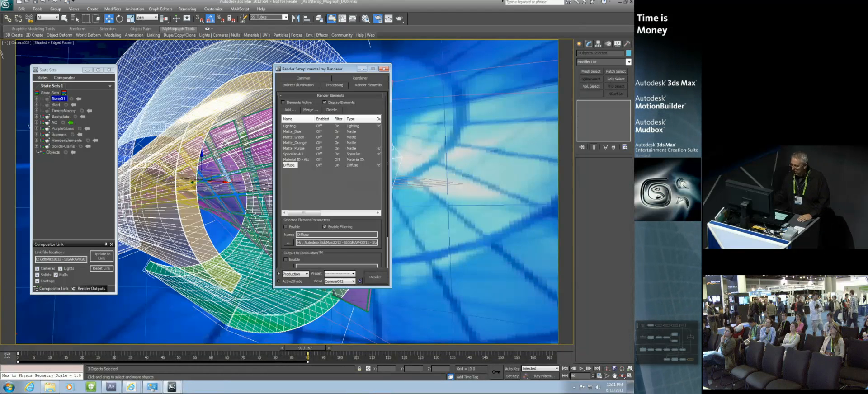
Activate the RenderElements state and examine its list of enabled render elements.
{"action": "left_click", "coordinate": [68, 140]}
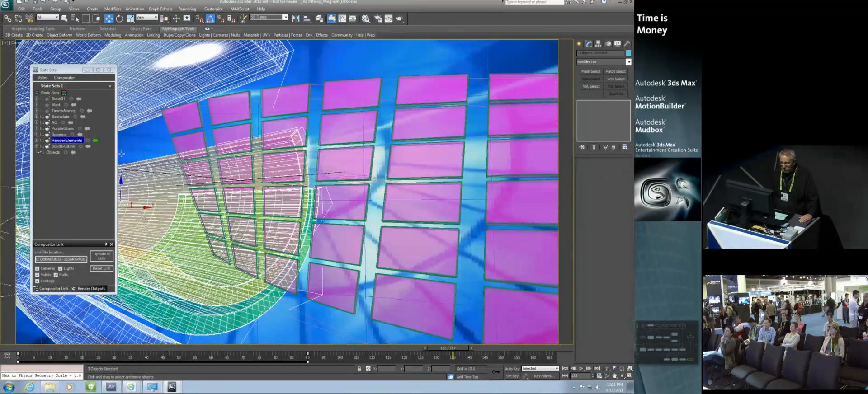
{"action": "left_click", "coordinate": [378, 18]}
{"action": "left_click", "coordinate": [374, 78]}
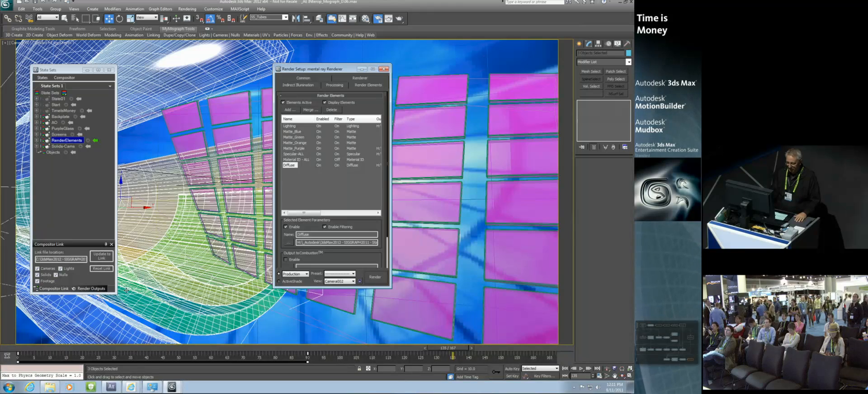
Change the render output file pattern's extension to .png and apply the output path to the states.
{"action": "left_click_drag", "start_coordinate": [117, 294], "coordinate": [200, 292]}
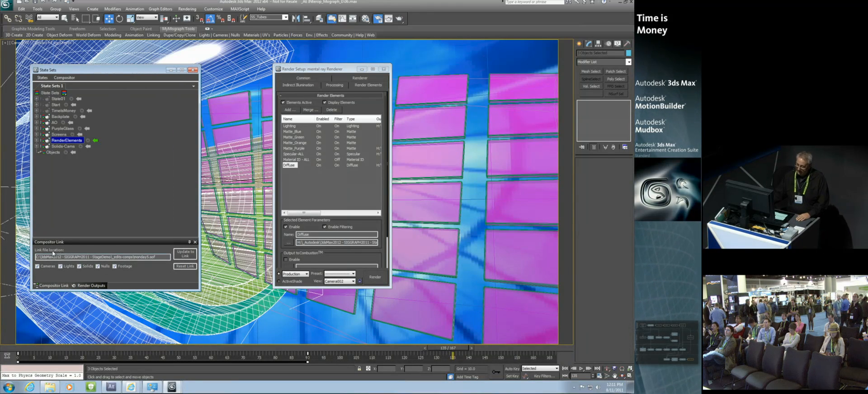
{"action": "left_click", "coordinate": [88, 286]}
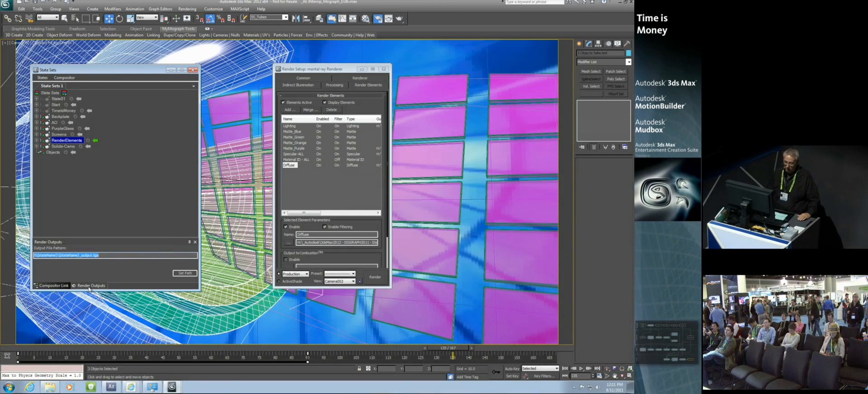
{"action": "left_click", "coordinate": [105, 256]}
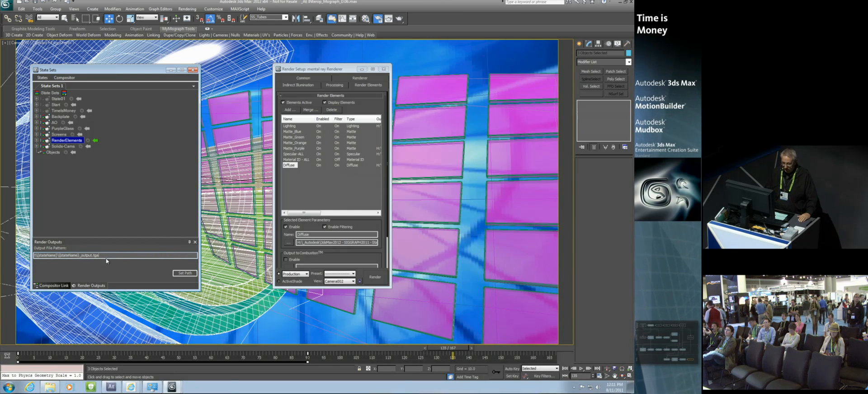
{"action": "left_click", "coordinate": [65, 285]}
{"action": "left_click", "coordinate": [86, 285]}
{"action": "double_click", "coordinate": [95, 255]}
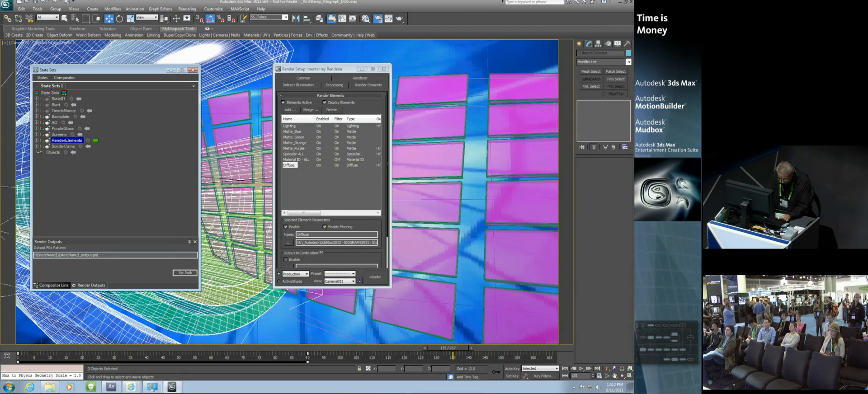
{"action": "left_click", "coordinate": [186, 273]}
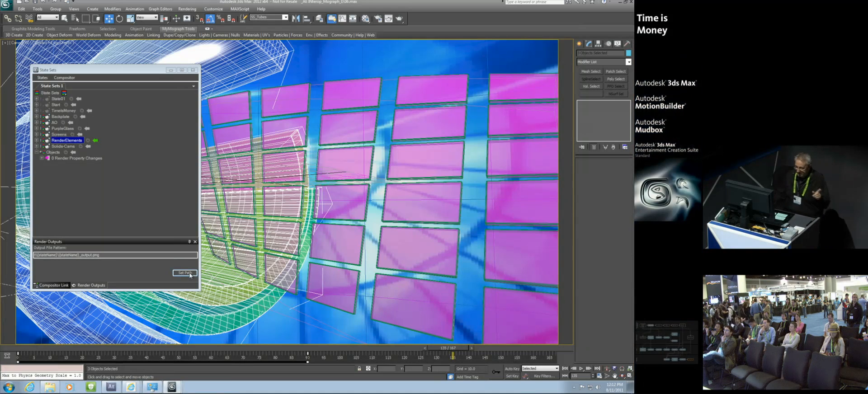
Open the Compositor View for the state sets and enlarge the State Sets window to fit the node graph.
{"action": "left_click_drag", "start_coordinate": [113, 70], "coordinate": [104, 68]}
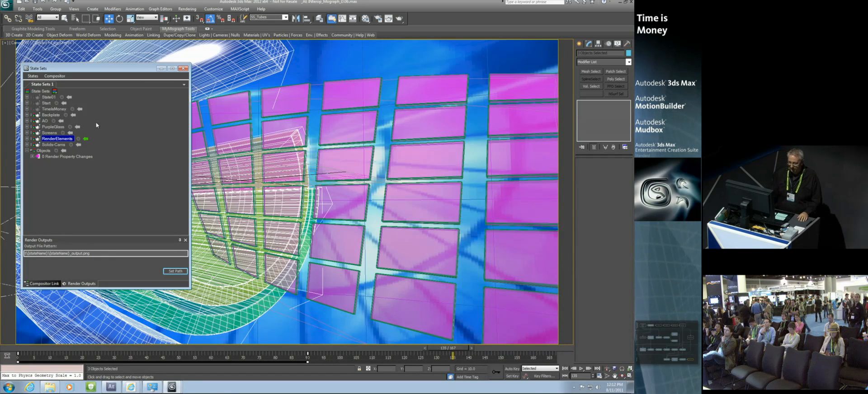
{"action": "left_click", "coordinate": [55, 76]}
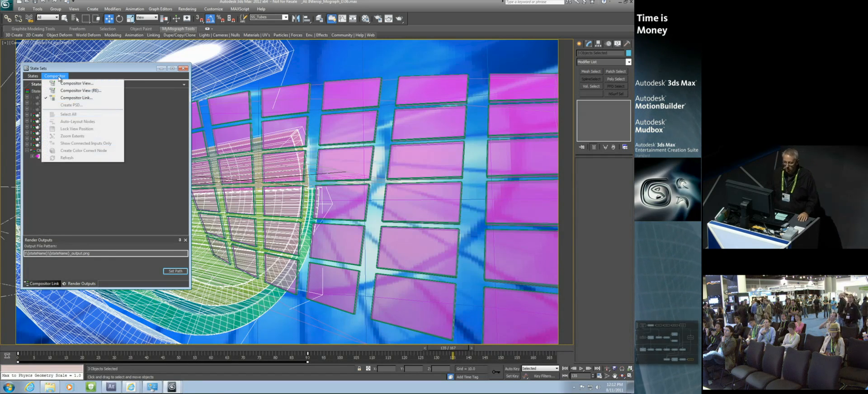
{"action": "left_click", "coordinate": [69, 84]}
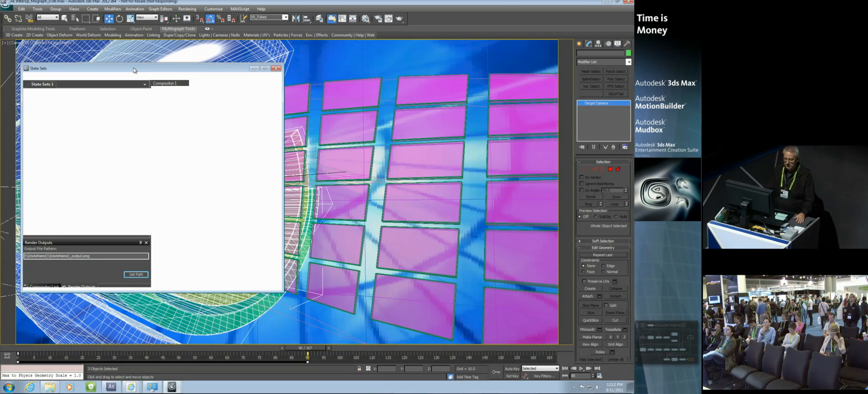
{"action": "left_click_drag", "start_coordinate": [131, 69], "coordinate": [169, 53]}
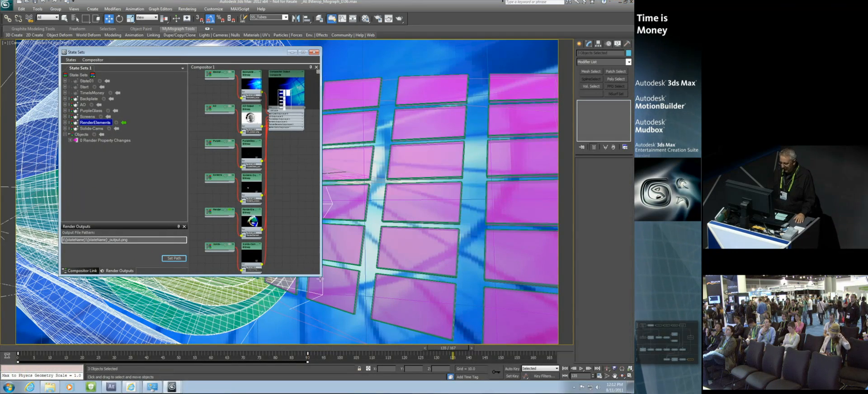
{"action": "left_click_drag", "start_coordinate": [322, 277], "coordinate": [410, 343]}
Examine the connections between the state nodes, their output bitmaps and the Compositor Output composite.
{"action": "middle_click_drag", "start_coordinate": [353, 204], "coordinate": [370, 227]}
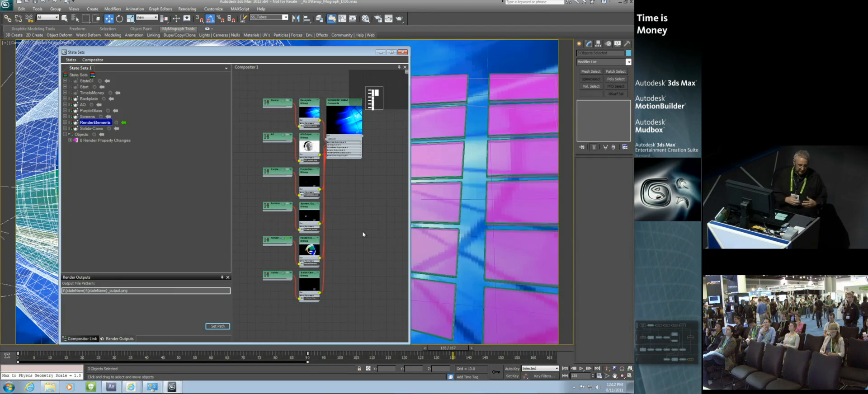
{"action": "scroll", "coordinate": [340, 216], "scroll_direction": "up", "scroll_amount": 1}
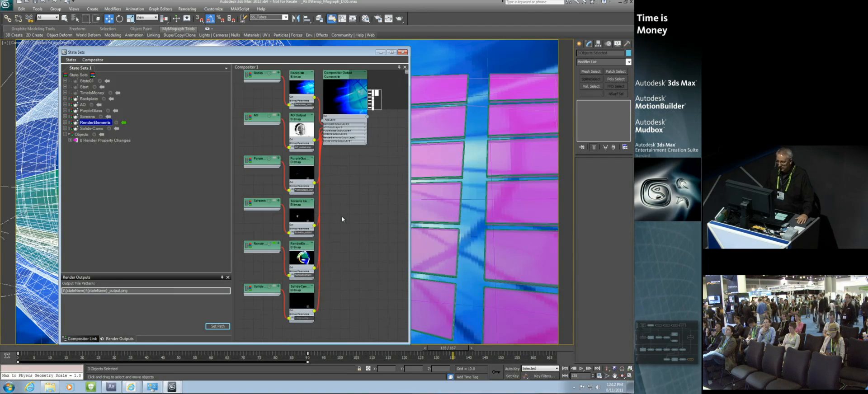
{"action": "middle_click_drag", "start_coordinate": [322, 190], "coordinate": [348, 247]}
{"action": "scroll", "coordinate": [348, 246], "scroll_direction": "up", "scroll_amount": 1}
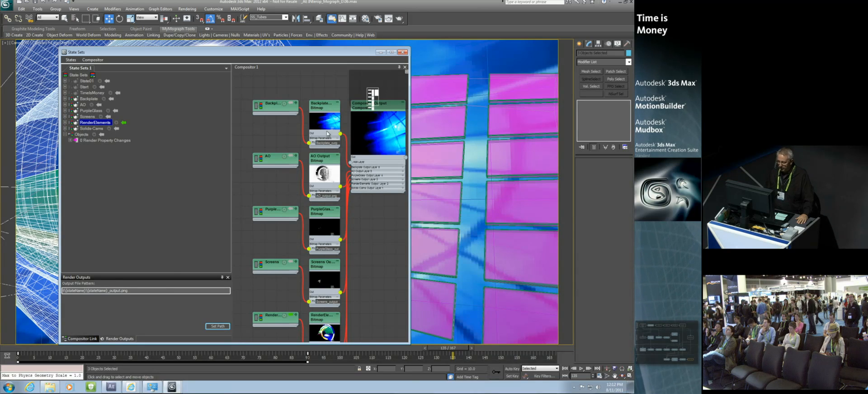
{"action": "middle_click_drag", "start_coordinate": [362, 229], "coordinate": [329, 149]}
{"action": "middle_click_drag", "start_coordinate": [336, 196], "coordinate": [324, 254]}
{"action": "scroll", "coordinate": [324, 253], "scroll_direction": "up", "scroll_amount": 2}
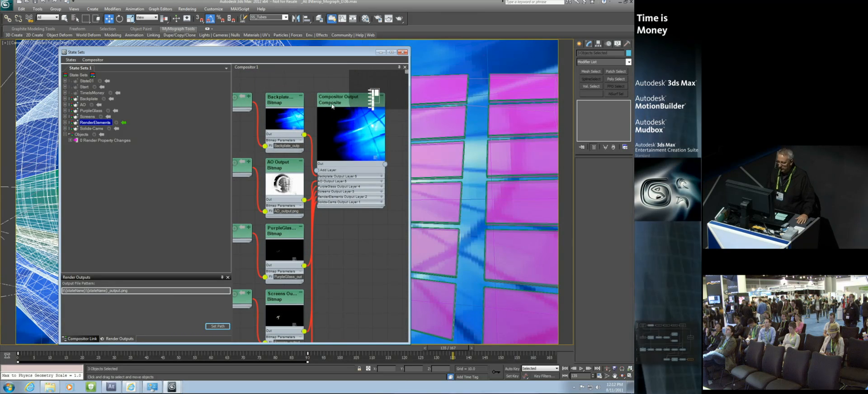
Delete the Solids-Cams state and its bitmap from the compositor node graph.
{"action": "middle_click_drag", "start_coordinate": [342, 265], "coordinate": [374, 112]}
{"action": "left_click", "coordinate": [267, 191]}
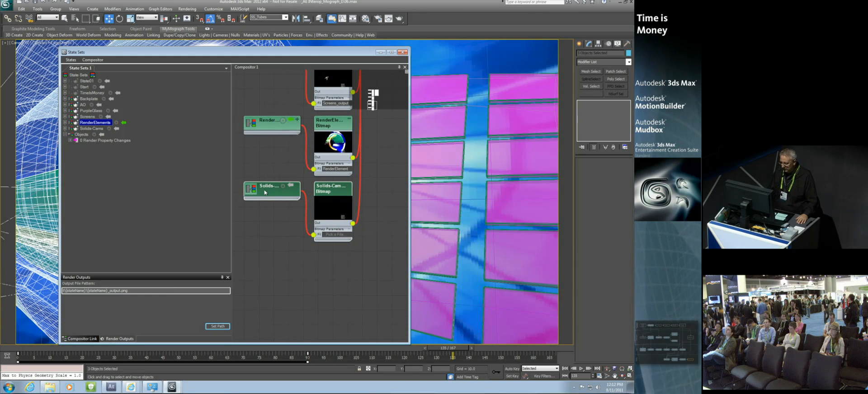
{"action": "key", "text": "Delete"}
{"action": "middle_click_drag", "start_coordinate": [373, 177], "coordinate": [354, 235]}
{"action": "scroll", "coordinate": [365, 181], "scroll_direction": "down", "scroll_amount": 3}
{"action": "middle_click_drag", "start_coordinate": [377, 139], "coordinate": [352, 213]}
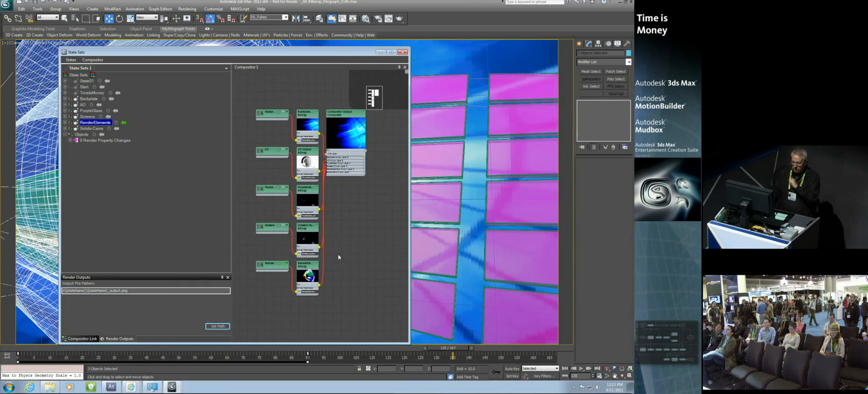
Examine the RenderElements state node and its output bitmap in the compositor graph.
{"action": "middle_click_drag", "start_coordinate": [338, 257], "coordinate": [340, 167]}
{"action": "scroll", "coordinate": [342, 169], "scroll_direction": "up", "scroll_amount": 2}
{"action": "middle_click_drag", "start_coordinate": [352, 210], "coordinate": [347, 132]}
{"action": "scroll", "coordinate": [334, 220], "scroll_direction": "up", "scroll_amount": 2}
{"action": "middle_click_drag", "start_coordinate": [354, 213], "coordinate": [362, 219]}
{"action": "left_click", "coordinate": [316, 136]}
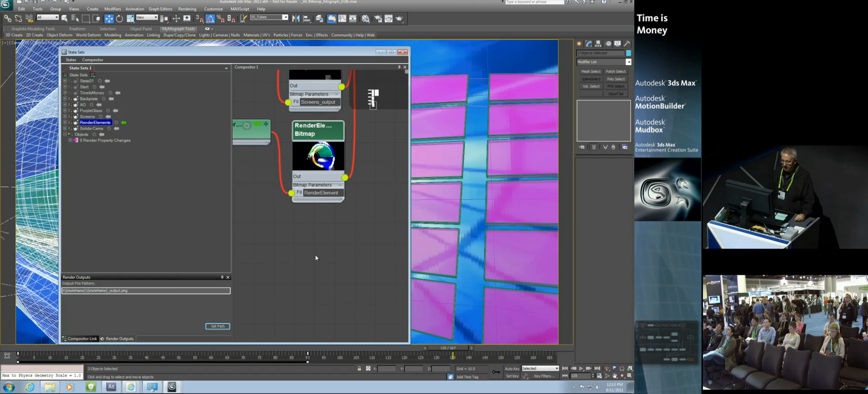
{"action": "middle_click_drag", "start_coordinate": [316, 255], "coordinate": [334, 264]}
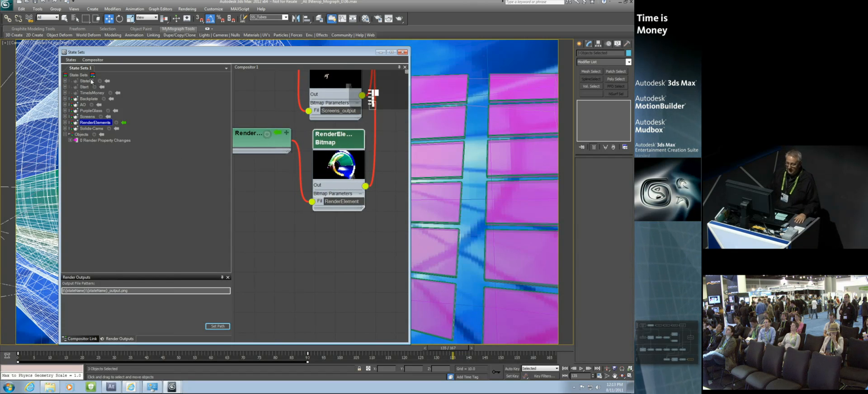
Rebuild the graph as Compositor View (RE) and review the individual render element bitmap nodes.
{"action": "left_click", "coordinate": [90, 60]}
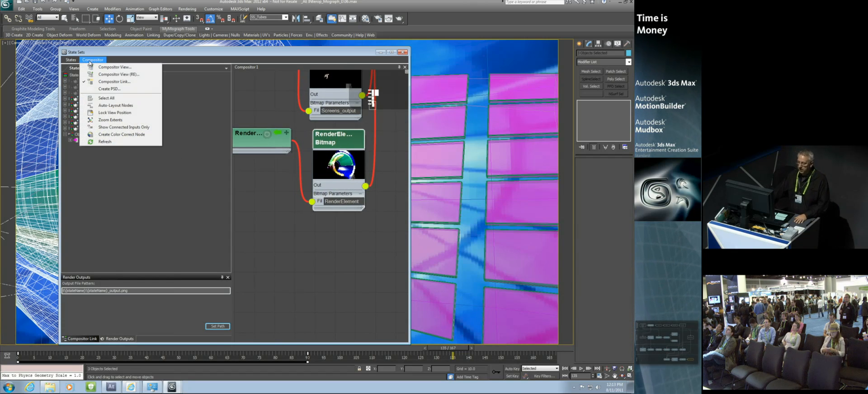
{"action": "left_click", "coordinate": [112, 74]}
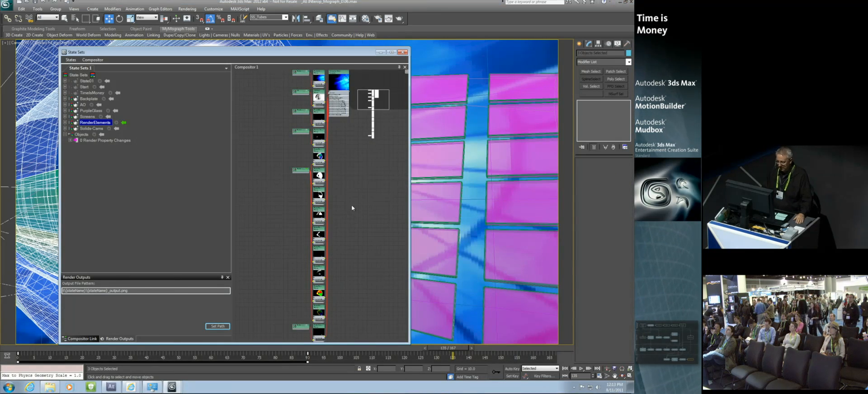
{"action": "scroll", "coordinate": [345, 164], "scroll_direction": "up", "scroll_amount": 4}
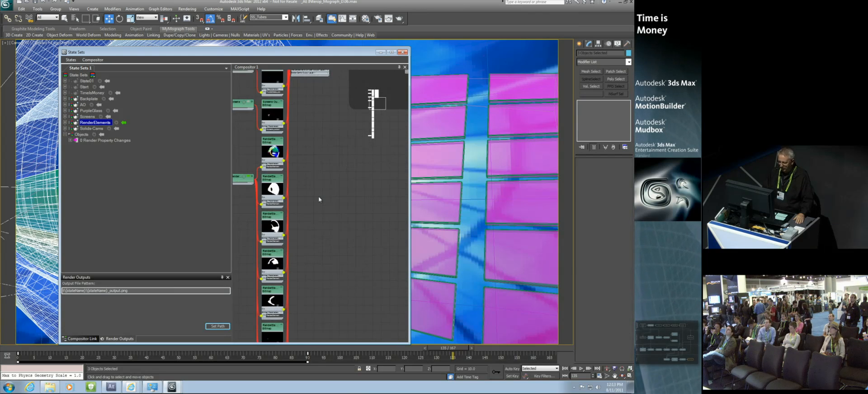
{"action": "scroll", "coordinate": [318, 196], "scroll_direction": "up", "scroll_amount": 3}
{"action": "middle_click_drag", "start_coordinate": [289, 227], "coordinate": [273, 147]}
{"action": "middle_click_drag", "start_coordinate": [271, 293], "coordinate": [267, 173]}
{"action": "middle_click_drag", "start_coordinate": [250, 226], "coordinate": [250, 153]}
{"action": "middle_click_drag", "start_coordinate": [253, 291], "coordinate": [262, 116]}
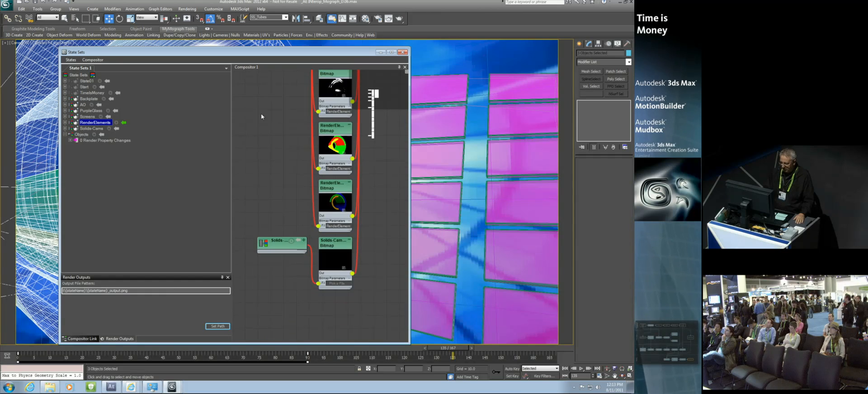
Remove the Solids-Cams state node and its bitmap from the render elements compositor graph.
{"action": "middle_click_drag", "start_coordinate": [255, 149], "coordinate": [255, 140]}
{"action": "left_click_drag", "start_coordinate": [366, 300], "coordinate": [299, 231]}
{"action": "scroll", "coordinate": [300, 238], "scroll_direction": "down", "scroll_amount": 8}
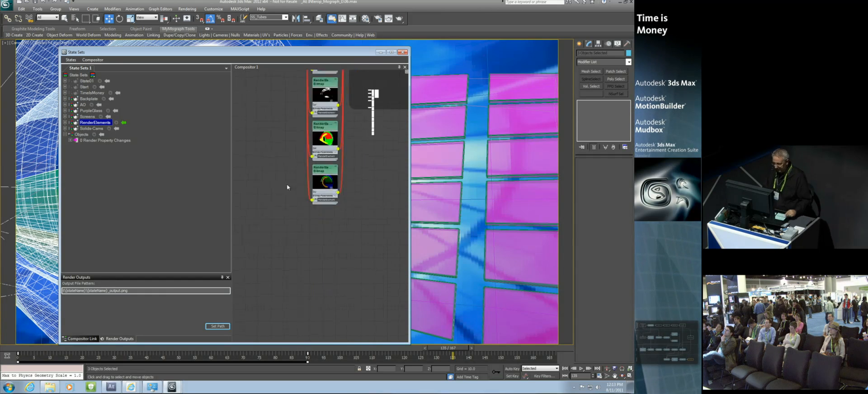
Move the Backplate output layer to the end of the Compositor Output node's layer list.
{"action": "scroll", "coordinate": [340, 245], "scroll_direction": "up", "scroll_amount": 4}
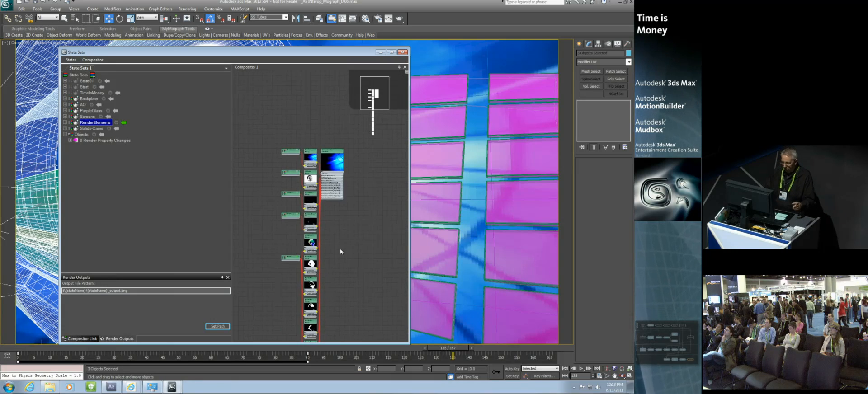
{"action": "scroll", "coordinate": [344, 255], "scroll_direction": "up", "scroll_amount": 4}
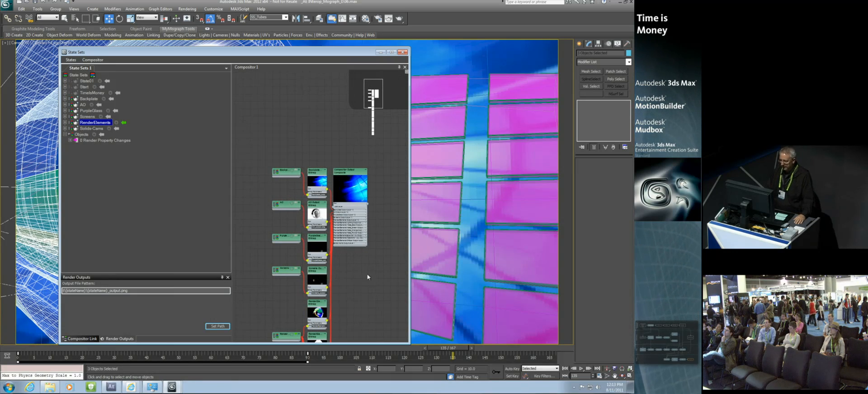
{"action": "scroll", "coordinate": [380, 291], "scroll_direction": "up", "scroll_amount": 2}
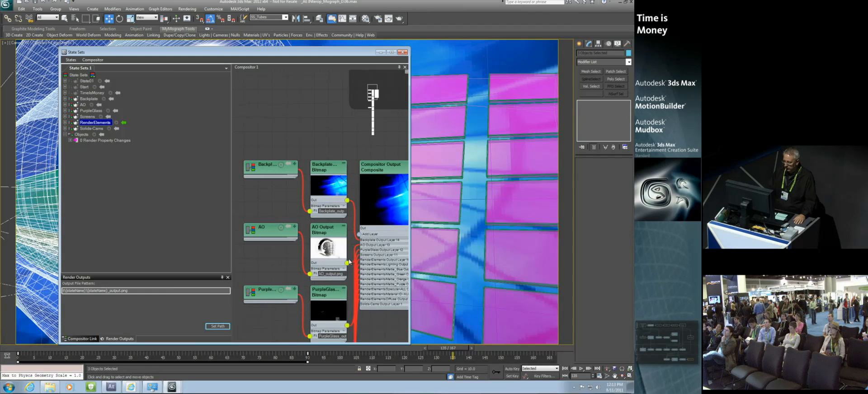
{"action": "scroll", "coordinate": [317, 128], "scroll_direction": "up", "scroll_amount": 2}
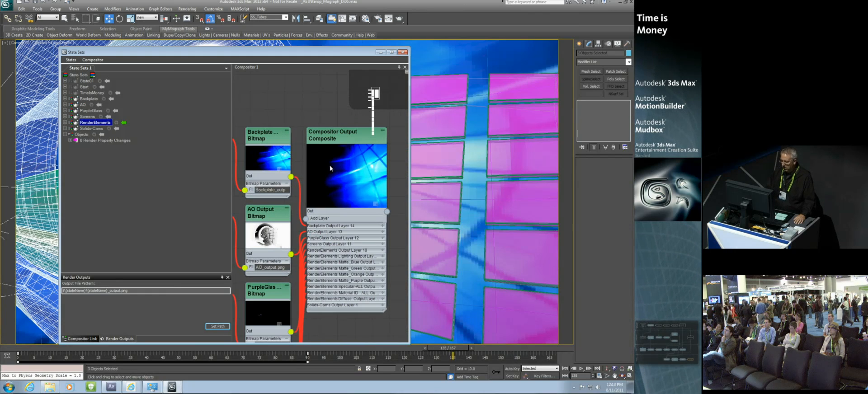
{"action": "scroll", "coordinate": [291, 93], "scroll_direction": "up", "scroll_amount": 2}
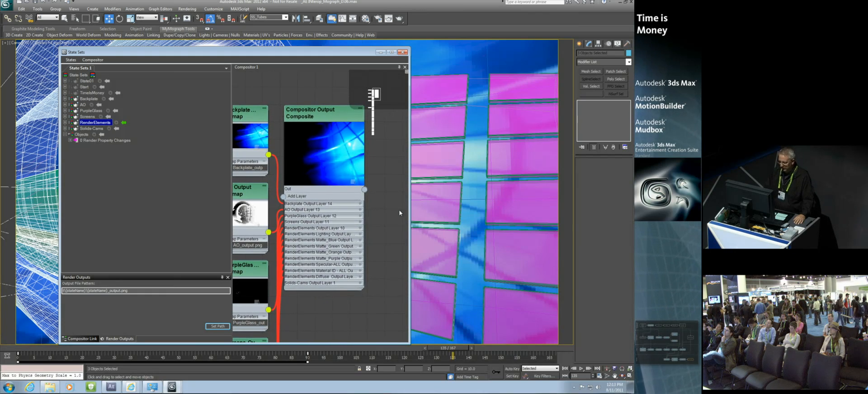
{"action": "scroll", "coordinate": [399, 212], "scroll_direction": "up", "scroll_amount": 2}
{"action": "scroll", "coordinate": [396, 217], "scroll_direction": "up", "scroll_amount": 1}
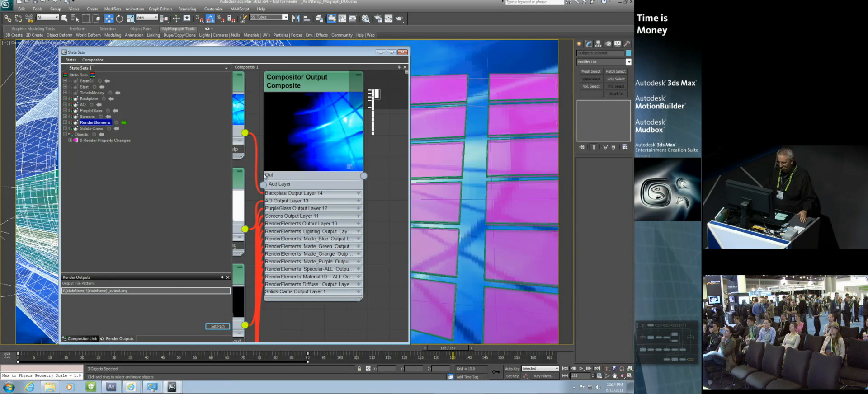
{"action": "left_click_drag", "start_coordinate": [299, 194], "coordinate": [315, 302]}
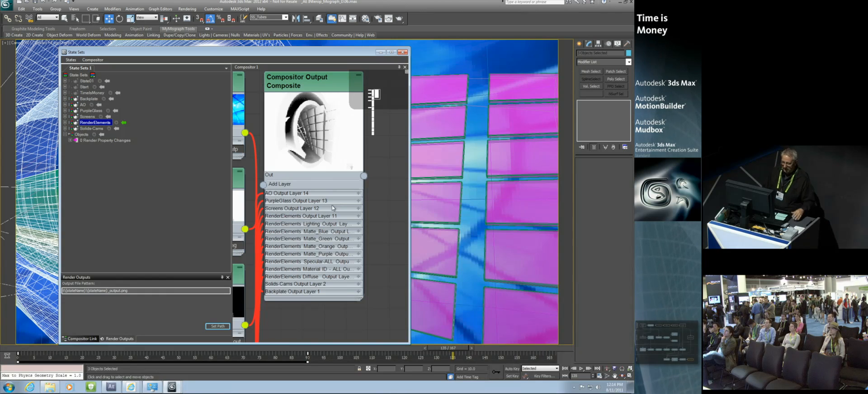
Set the AO output layer's map blend mode to Multiply, collapse its parameters and reposition the State Sets window.
{"action": "left_click", "coordinate": [359, 193]}
{"action": "left_click", "coordinate": [338, 230]}
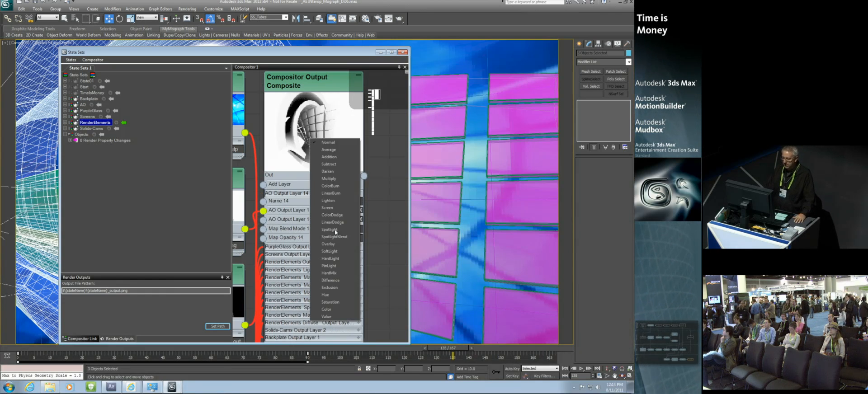
{"action": "left_click", "coordinate": [338, 179]}
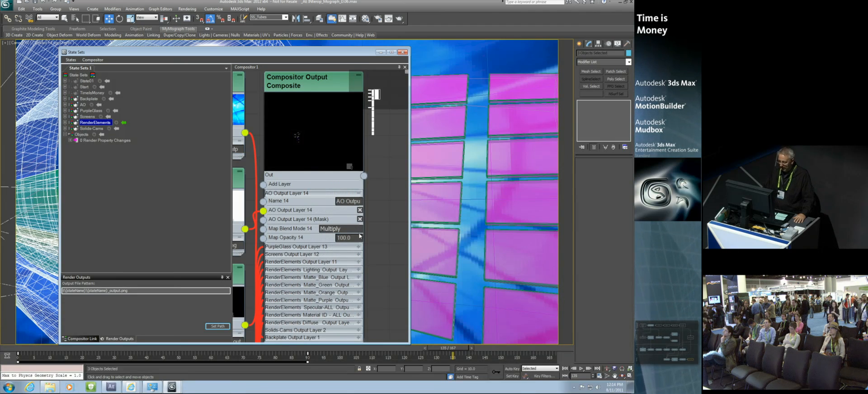
{"action": "left_click", "coordinate": [359, 193]}
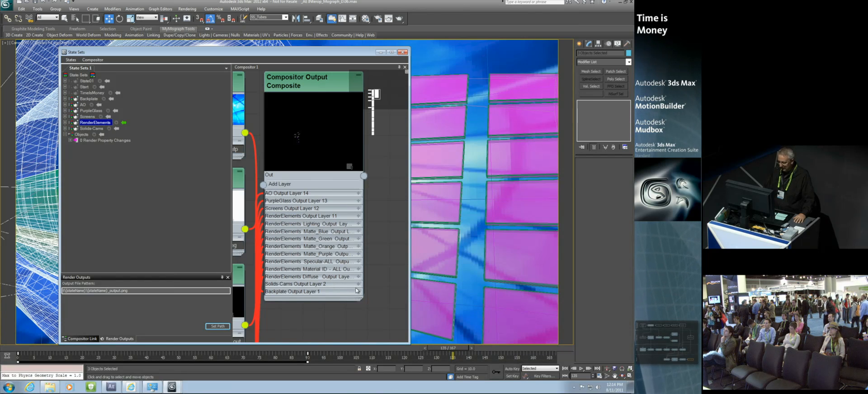
{"action": "scroll", "coordinate": [384, 243], "scroll_direction": "down", "scroll_amount": 2}
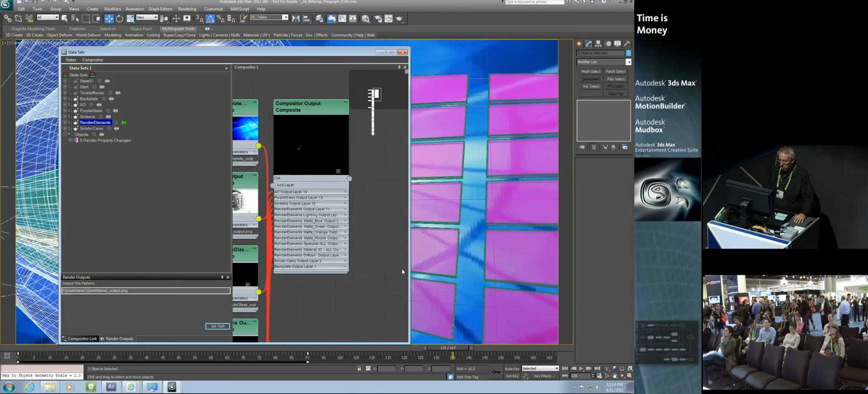
{"action": "scroll", "coordinate": [384, 221], "scroll_direction": "down", "scroll_amount": 2}
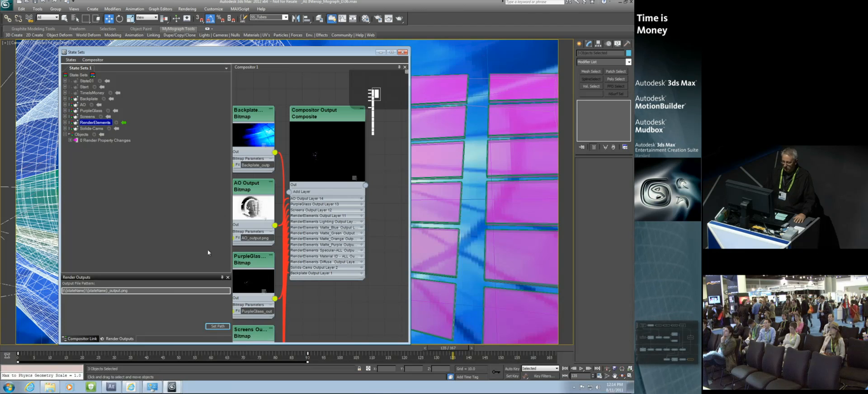
{"action": "left_click_drag", "start_coordinate": [233, 51], "coordinate": [225, 31]}
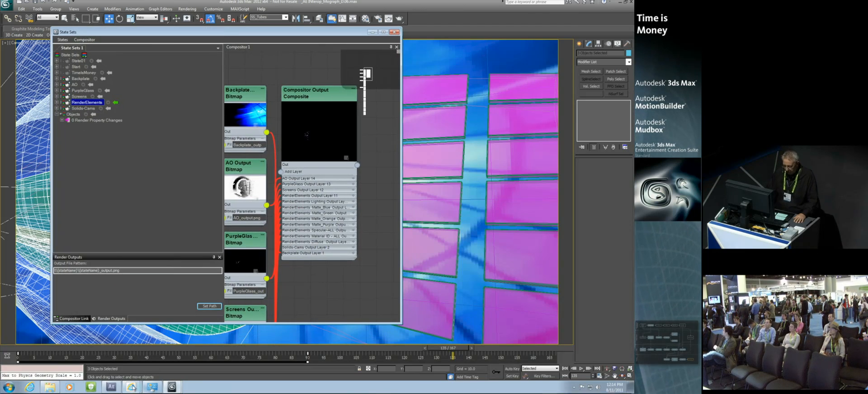
Switch to After Effects, scrub the Promo composition back to frame 112, and start a new empty project.
{"action": "left_click", "coordinate": [111, 387]}
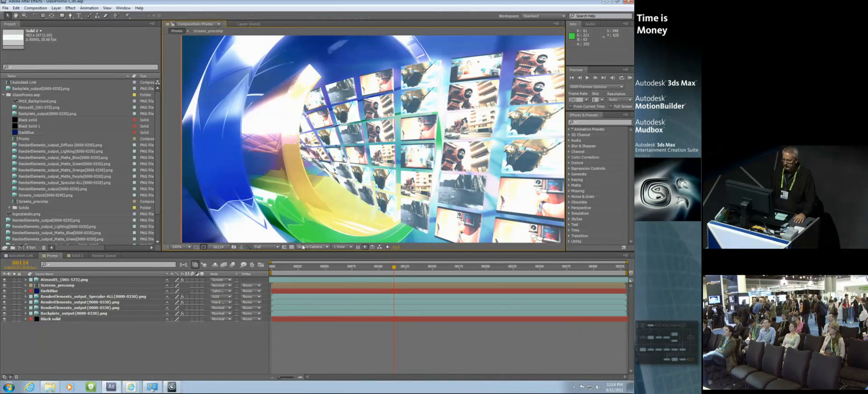
{"action": "left_click_drag", "start_coordinate": [394, 267], "coordinate": [379, 271]}
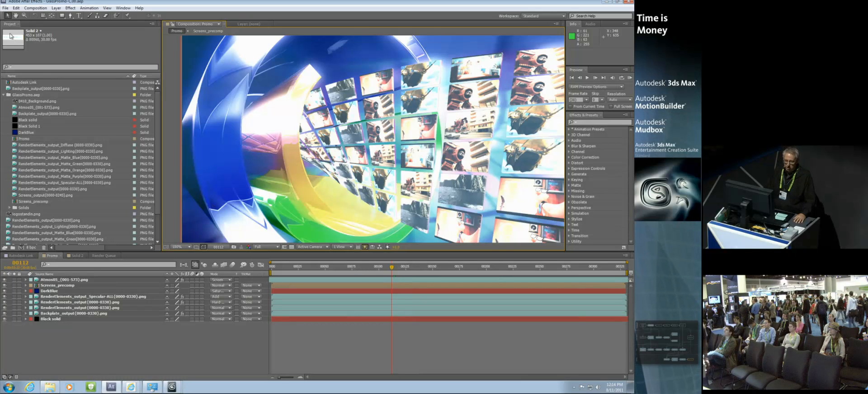
{"action": "left_click", "coordinate": [5, 8]}
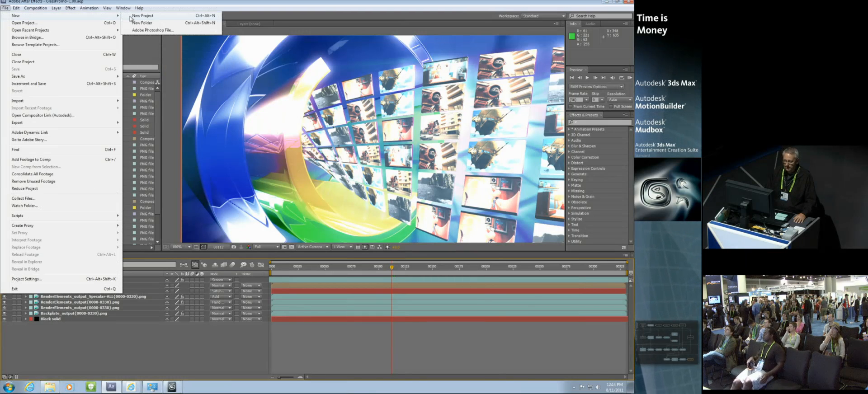
{"action": "left_click", "coordinate": [132, 18]}
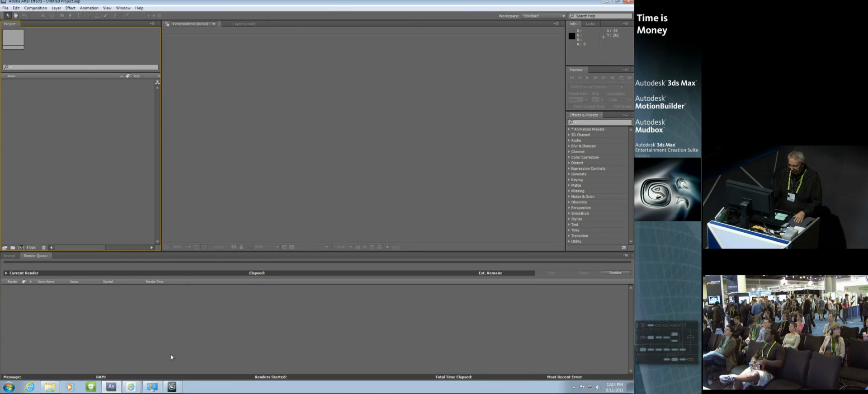
Switch to 3ds Max, reset the existing Compositor Link, and leave only Footage enabled among the link's content types.
{"action": "left_click", "coordinate": [174, 387]}
{"action": "left_click", "coordinate": [174, 358]}
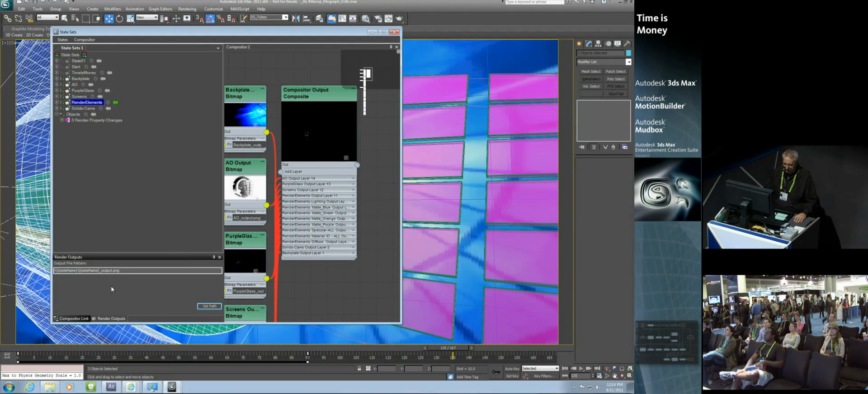
{"action": "left_click", "coordinate": [81, 320]}
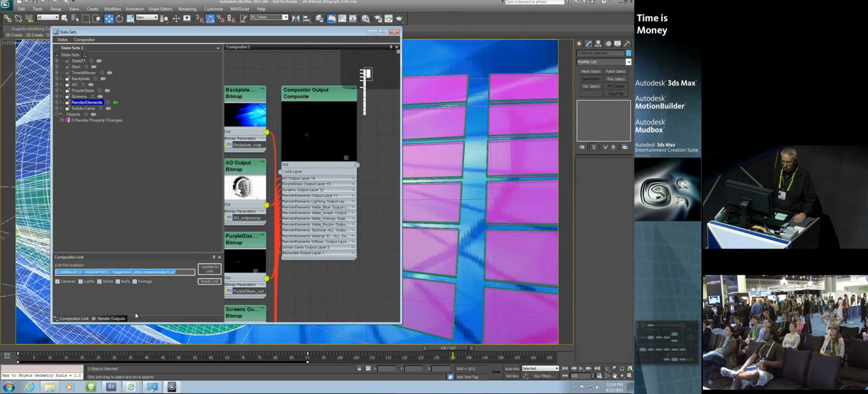
{"action": "left_click_drag", "start_coordinate": [237, 29], "coordinate": [292, 17]}
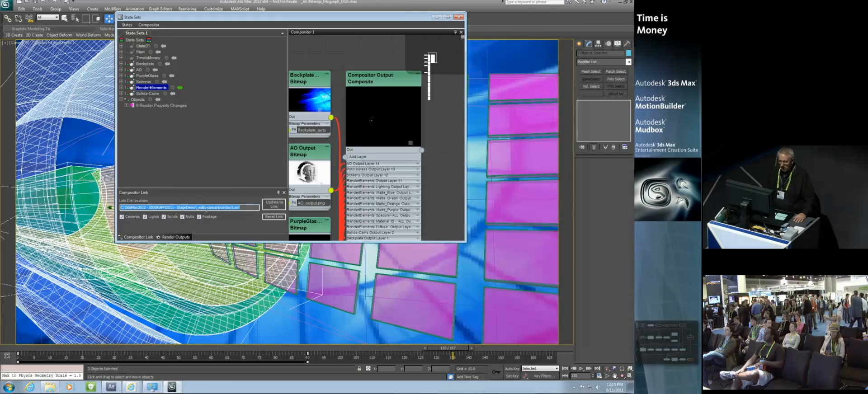
{"action": "key", "text": "Delete"}
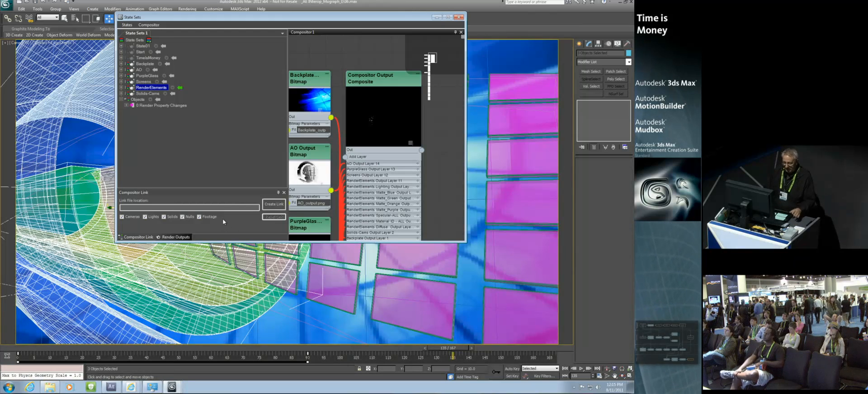
{"action": "left_click", "coordinate": [183, 218]}
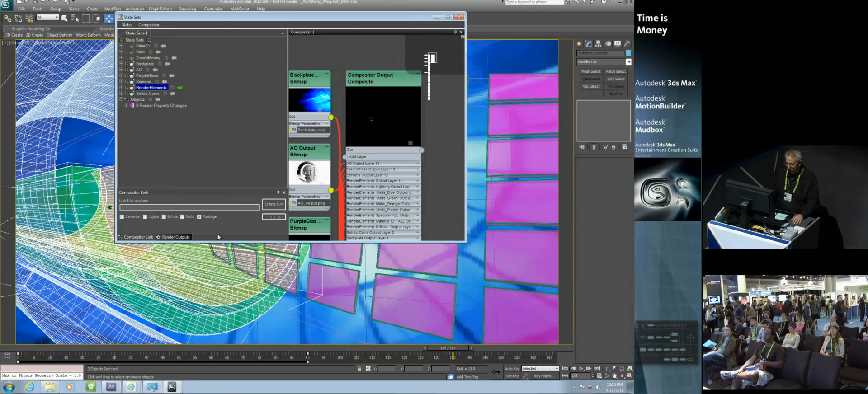
Create a new compositor link file named _Thursday in the _edits-comps folder.
{"action": "left_click", "coordinate": [277, 207]}
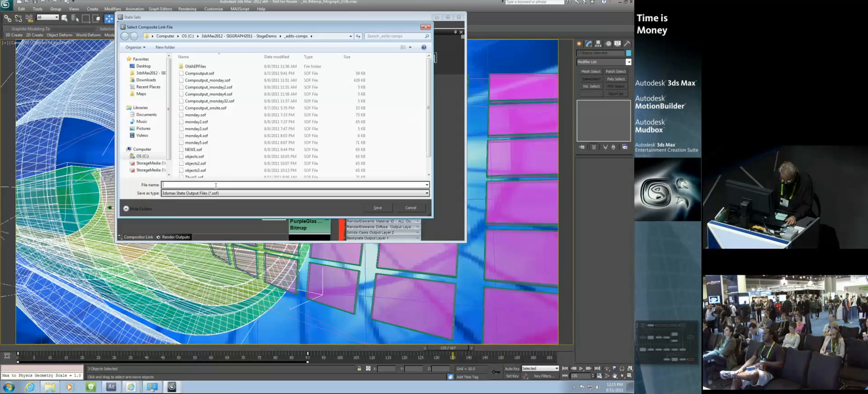
{"action": "type", "text": "_Thu"}
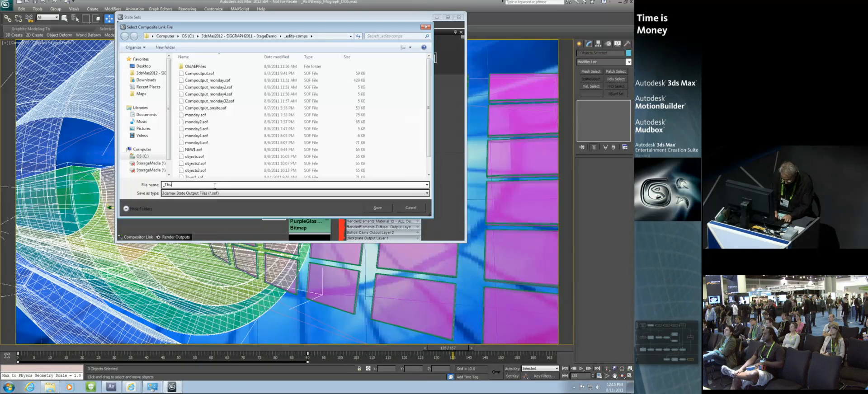
{"action": "type", "text": "rsday"}
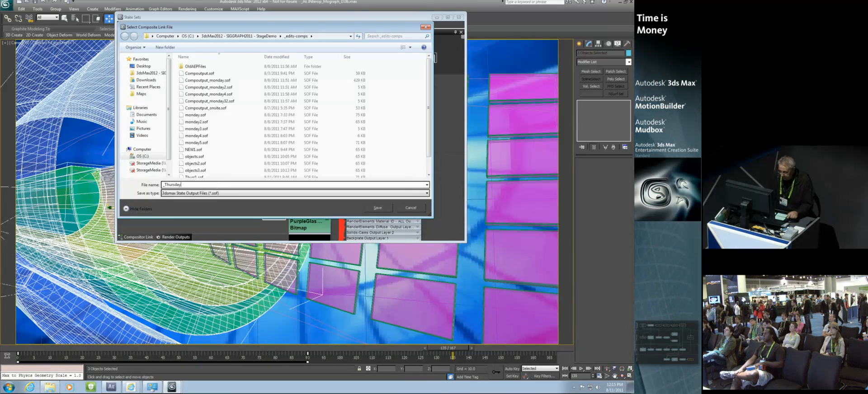
{"action": "left_click", "coordinate": [377, 208]}
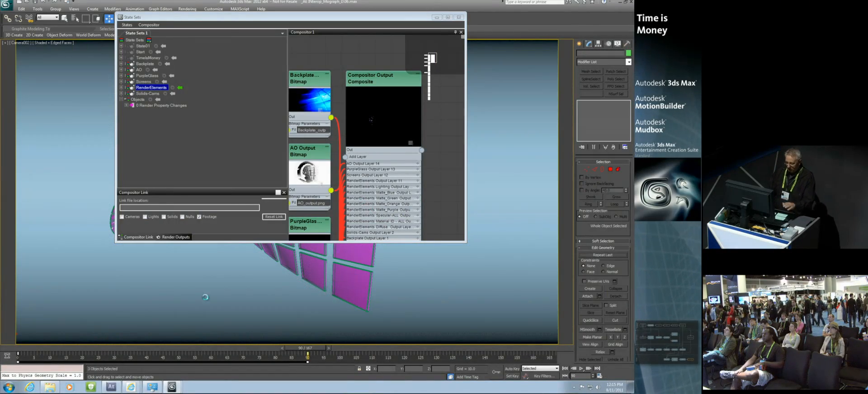
Switch to After Effects and create an Autodesk Compositor Link to _Thursday.sof.
{"action": "left_click", "coordinate": [111, 387]}
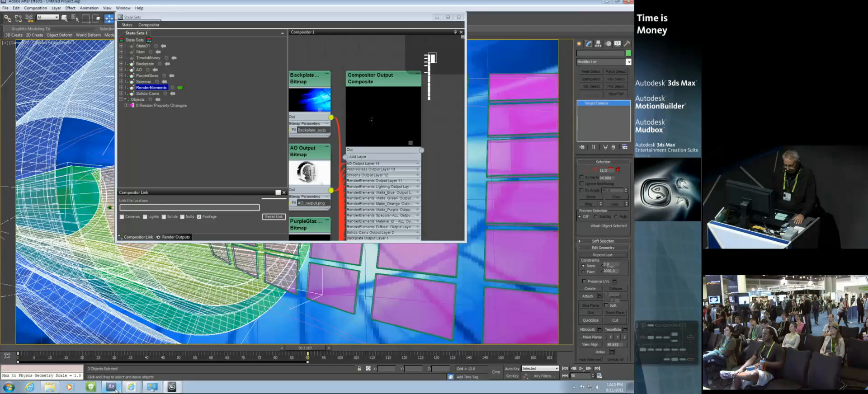
{"action": "left_click", "coordinate": [6, 8]}
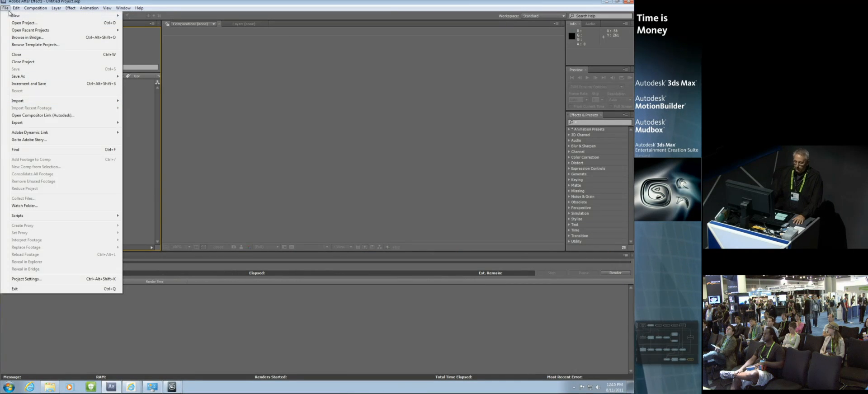
{"action": "left_click", "coordinate": [40, 115]}
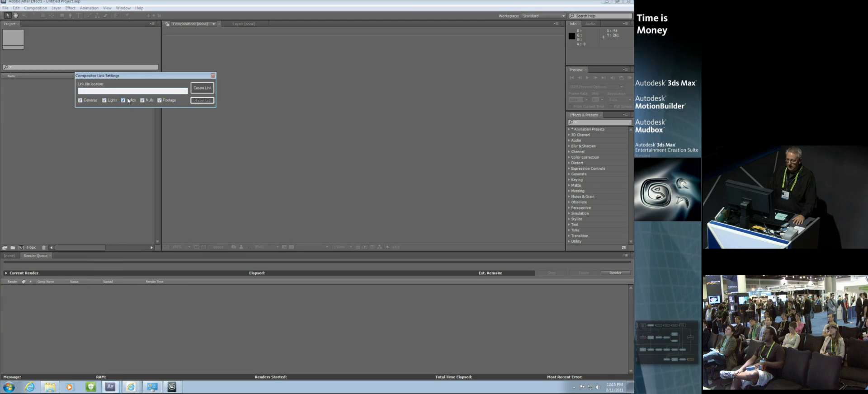
{"action": "left_click", "coordinate": [202, 88]}
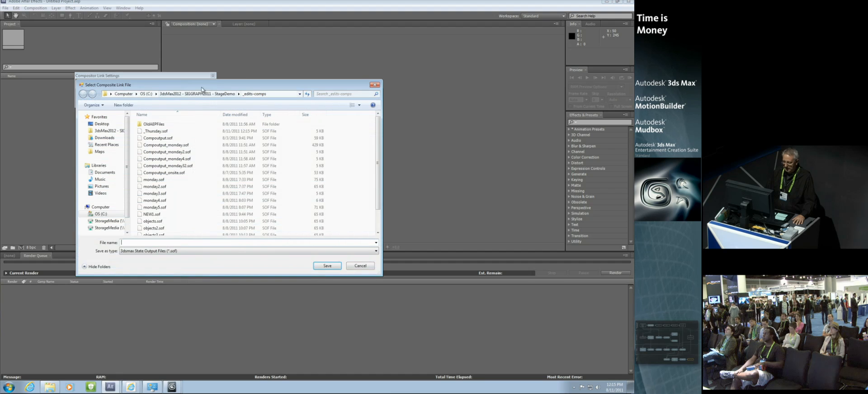
{"action": "left_click", "coordinate": [153, 131]}
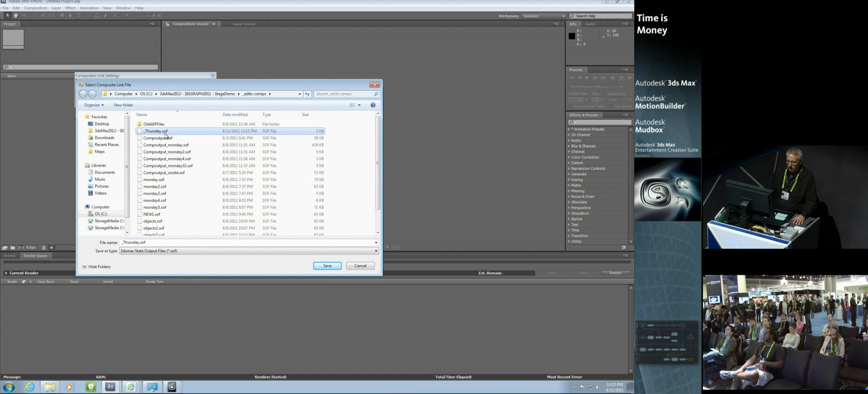
{"action": "left_click", "coordinate": [327, 266]}
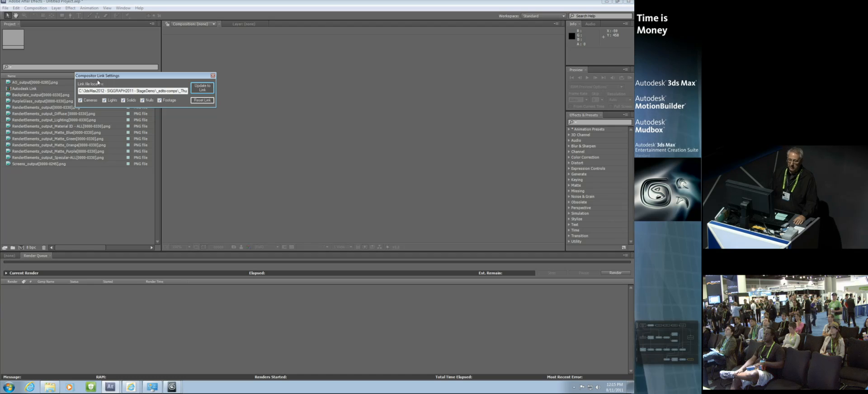
Open the Autodesk Link composition and move the Compositor Link Settings window clear of the composition view.
{"action": "left_click_drag", "start_coordinate": [164, 77], "coordinate": [254, 38]}
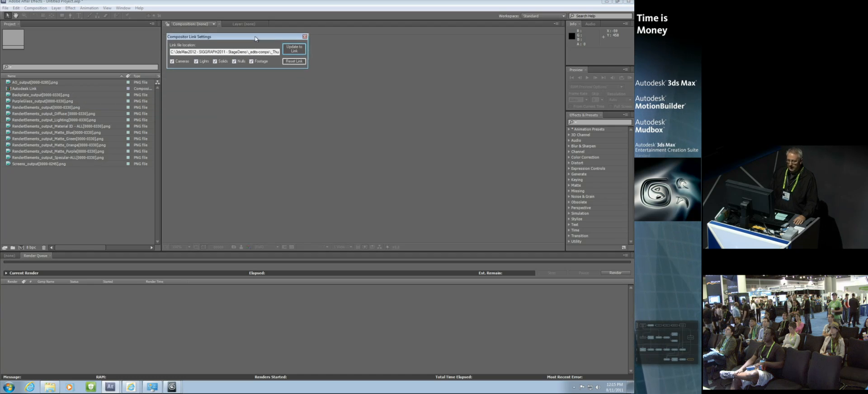
{"action": "double_click", "coordinate": [24, 89]}
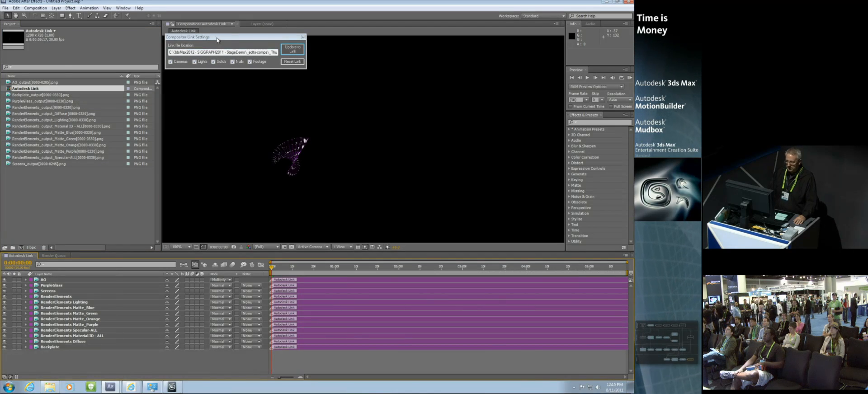
{"action": "left_click_drag", "start_coordinate": [217, 39], "coordinate": [110, 53]}
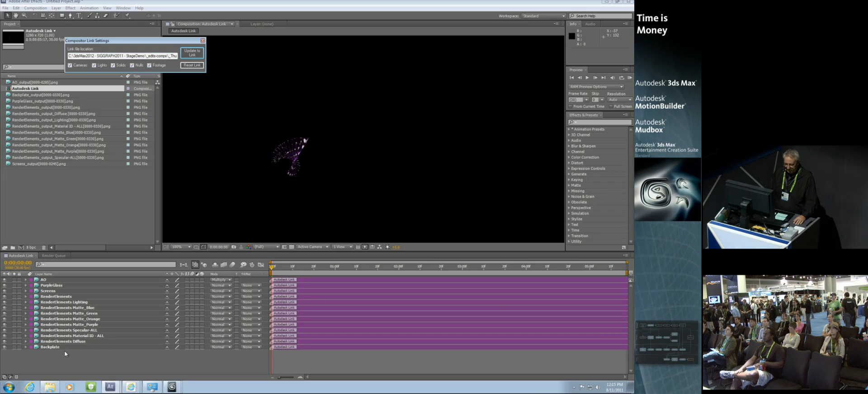
Set the AO layer's blending mode to Normal and reposition the Compositor Link Settings window.
{"action": "left_click", "coordinate": [42, 280]}
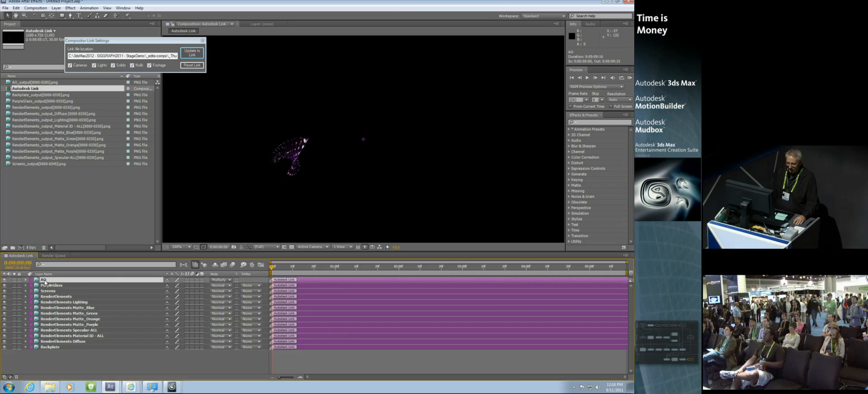
{"action": "left_click", "coordinate": [221, 281]}
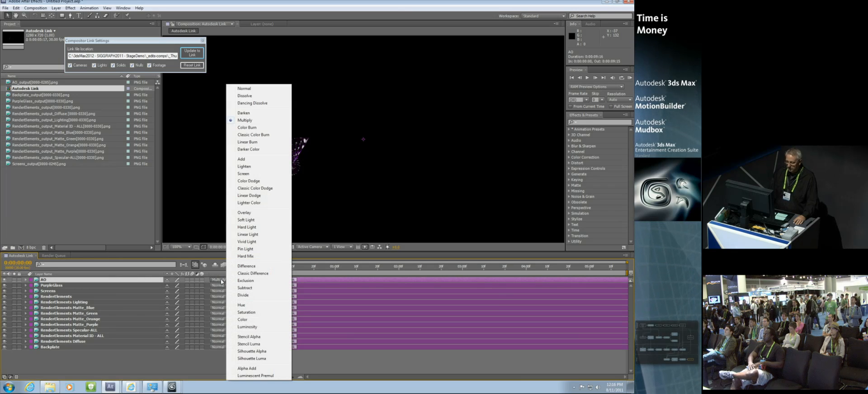
{"action": "left_click", "coordinate": [257, 87]}
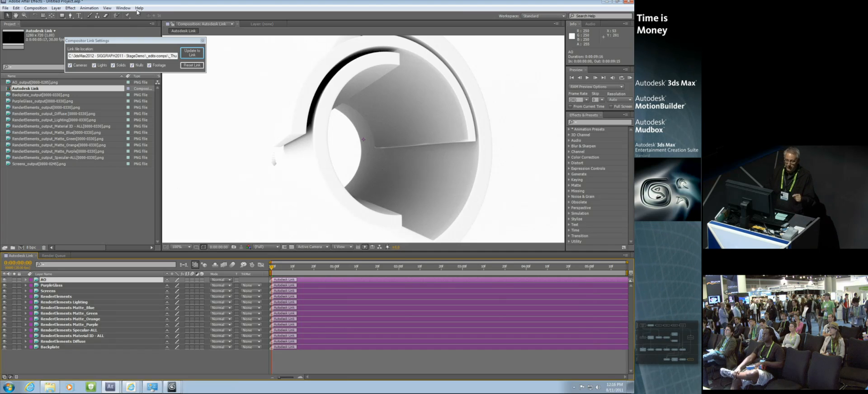
{"action": "left_click_drag", "start_coordinate": [118, 42], "coordinate": [141, 57]}
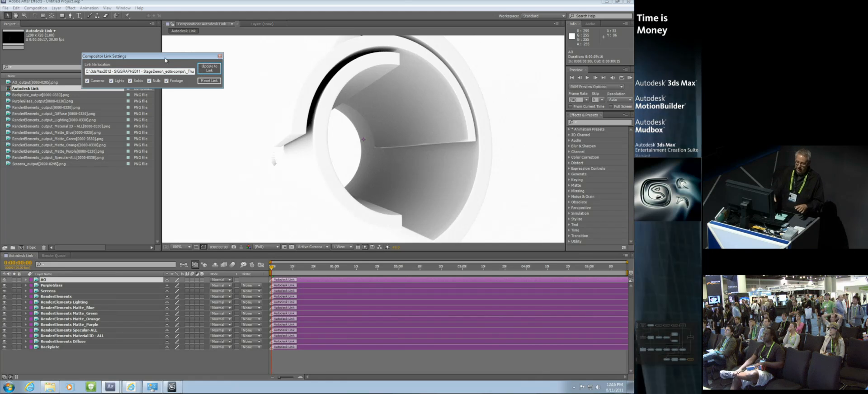
{"action": "left_click_drag", "start_coordinate": [164, 58], "coordinate": [159, 61]}
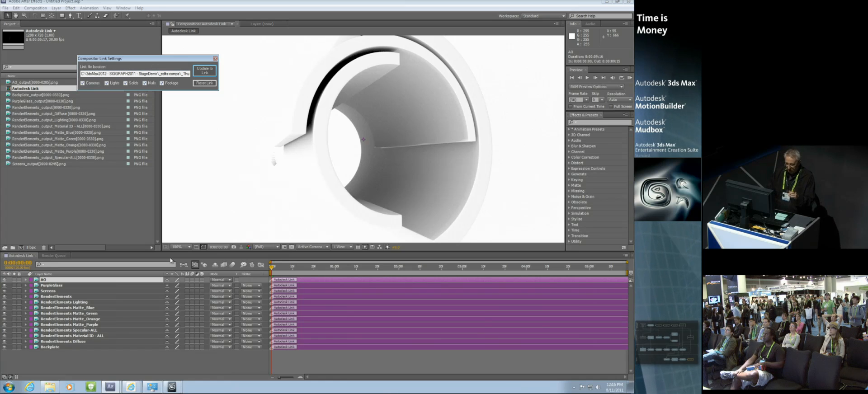
Switch to the Mograph scene in 3ds Max and activate the Solids-Cams state.
{"action": "mouse_move", "coordinate": [175, 388]}
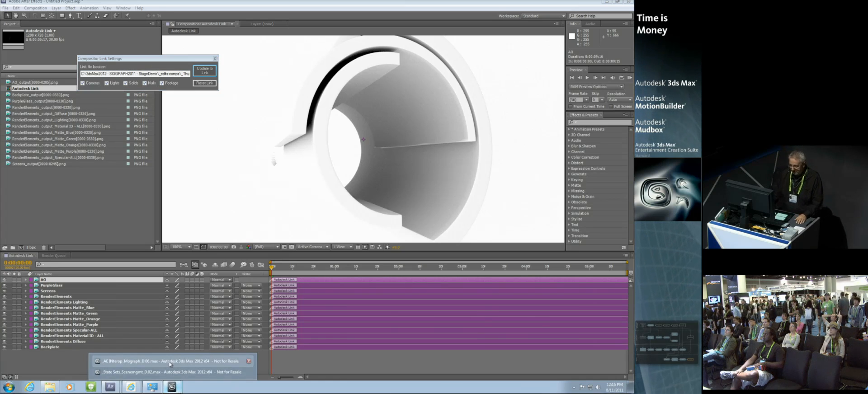
{"action": "left_click", "coordinate": [169, 361]}
{"action": "left_click", "coordinate": [155, 141]}
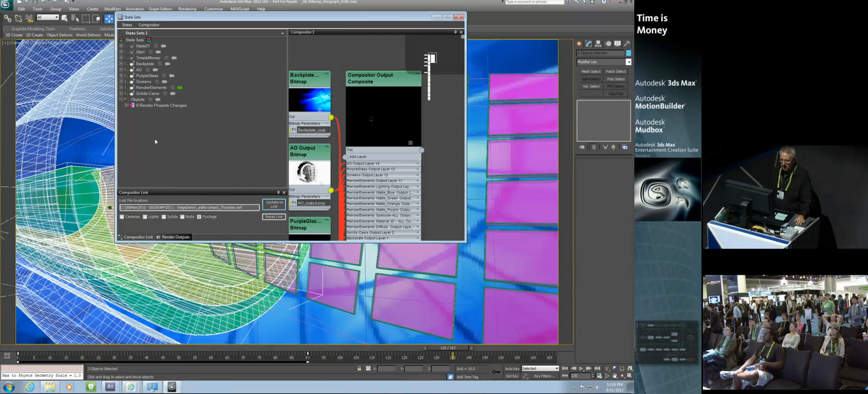
{"action": "left_click", "coordinate": [173, 93]}
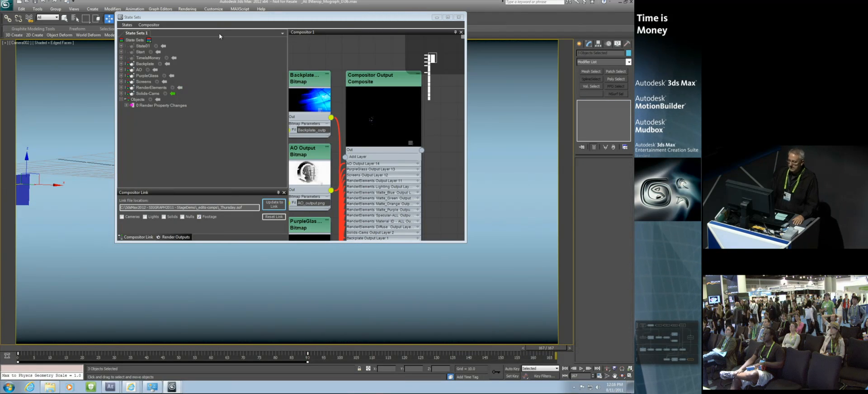
Set the animation's end time to 330 in the time configuration.
{"action": "left_click", "coordinate": [599, 377]}
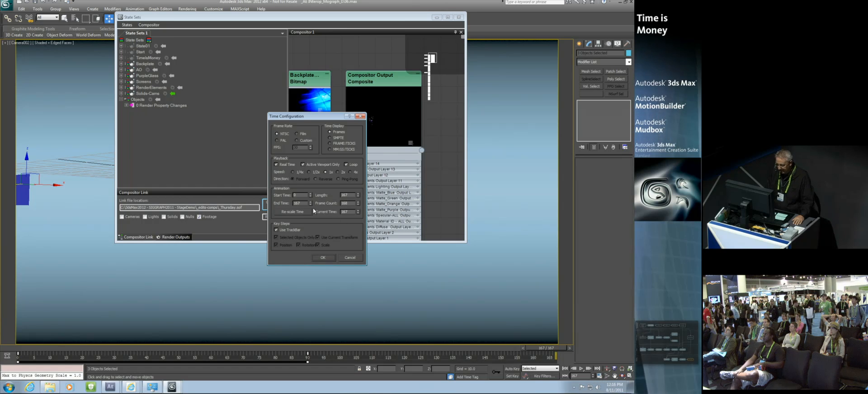
{"action": "left_click_drag", "start_coordinate": [305, 203], "coordinate": [232, 206]}
{"action": "type", "text": "330"}
{"action": "key", "text": "Return"}
{"action": "left_click", "coordinate": [319, 258]}
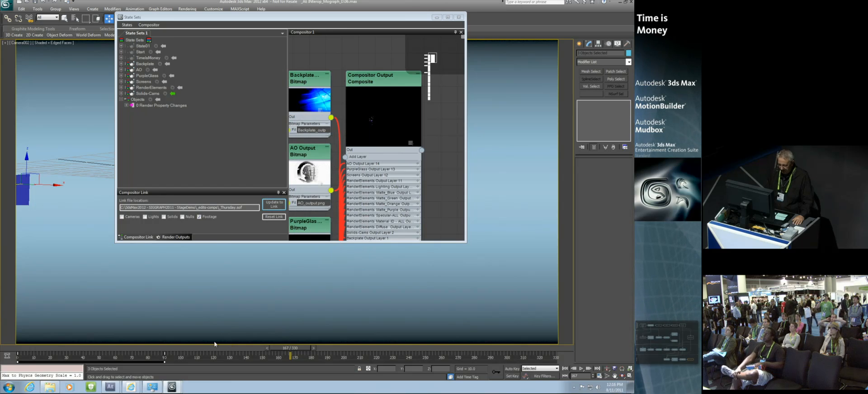
Go to frame 330, move the State Sets window off the blue solid, and select that solid.
{"action": "left_click_drag", "start_coordinate": [289, 348], "coordinate": [544, 348]}
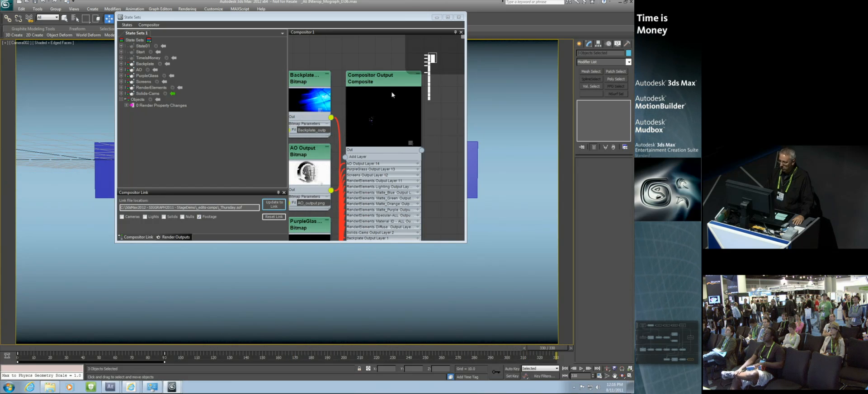
{"action": "left_click_drag", "start_coordinate": [349, 19], "coordinate": [525, 98]}
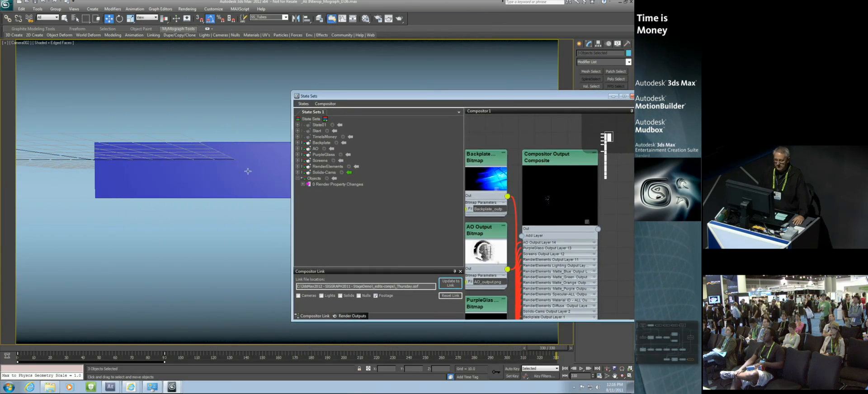
{"action": "left_click", "coordinate": [226, 182]}
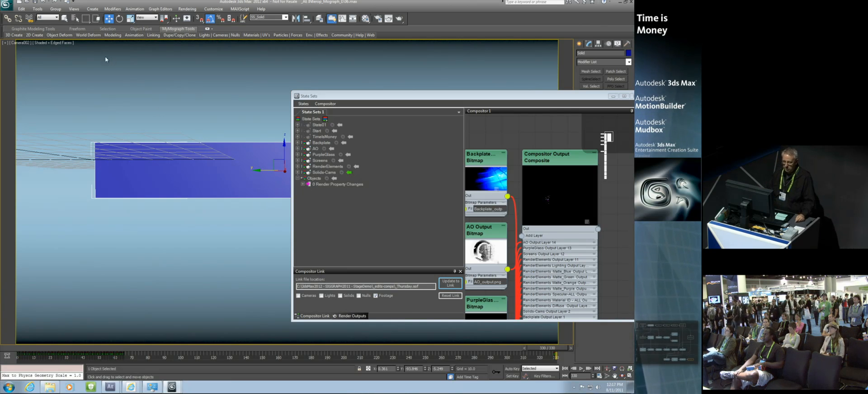
Select the solid together with Camera002 and its target from the scene's object list.
{"action": "left_click", "coordinate": [75, 19]}
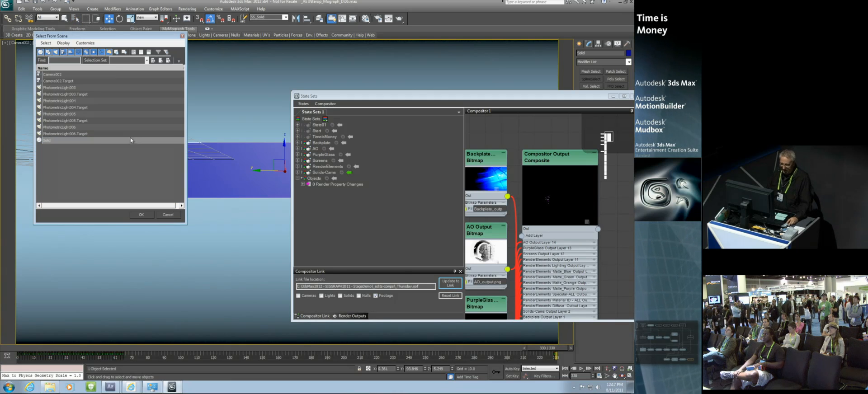
{"action": "left_click", "coordinate": [52, 141]}
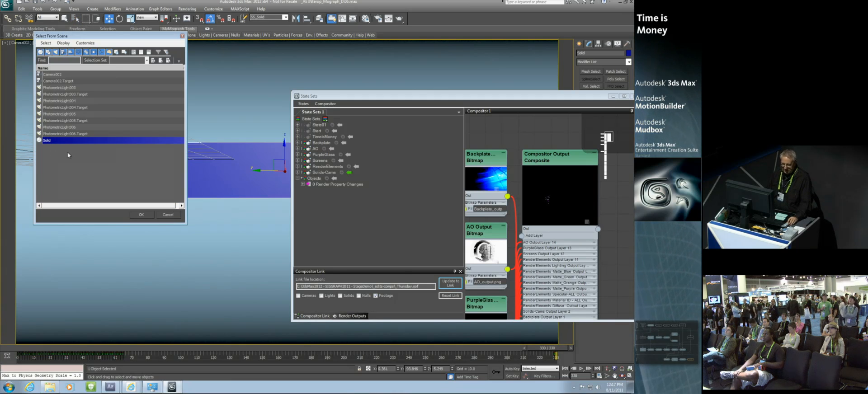
{"action": "left_click", "coordinate": [55, 82], "text": "ctrl"}
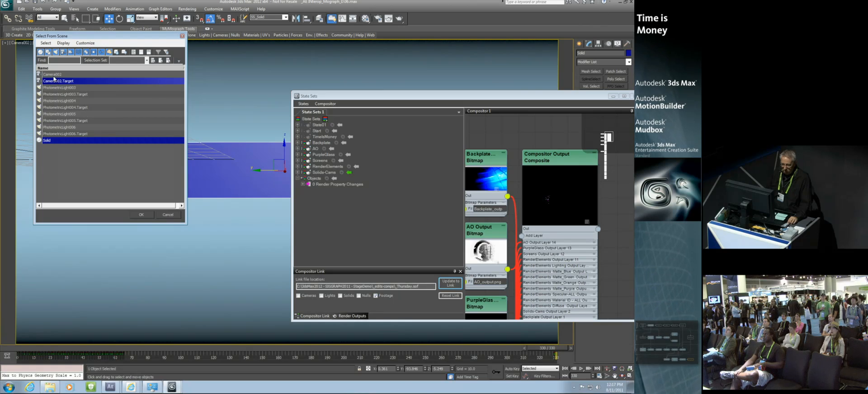
{"action": "left_click", "coordinate": [53, 75], "text": "ctrl"}
{"action": "left_click", "coordinate": [141, 216]}
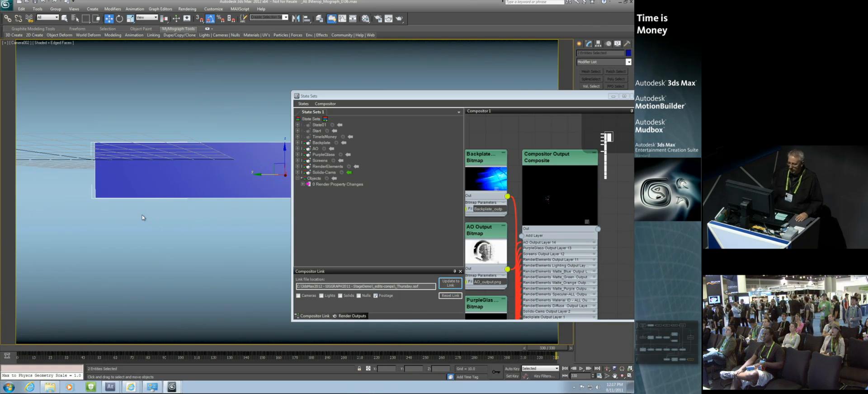
Record the selected solid and camera into the Objects state, deleting its Render Property Changes entry during the recording.
{"action": "left_click", "coordinate": [326, 178]}
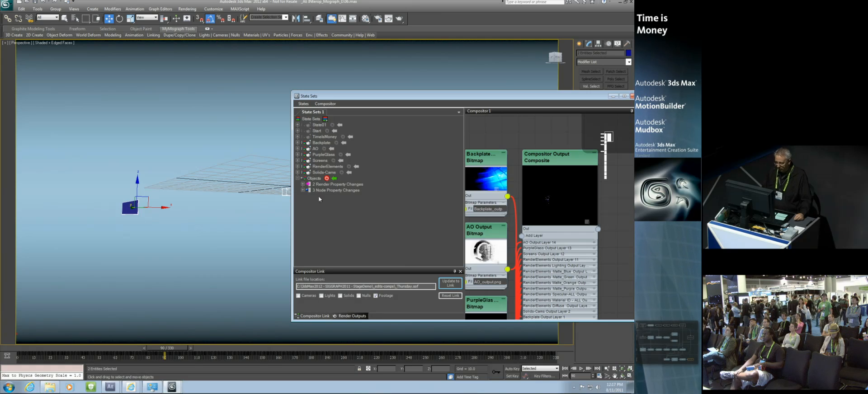
{"action": "left_click", "coordinate": [327, 185]}
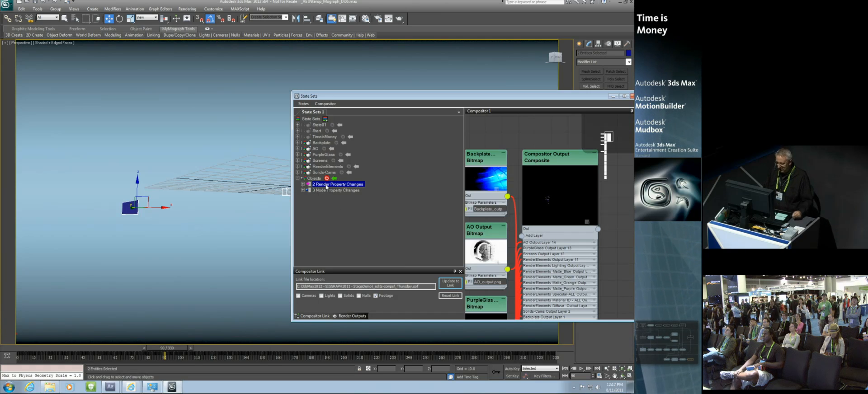
{"action": "key", "text": "Delete"}
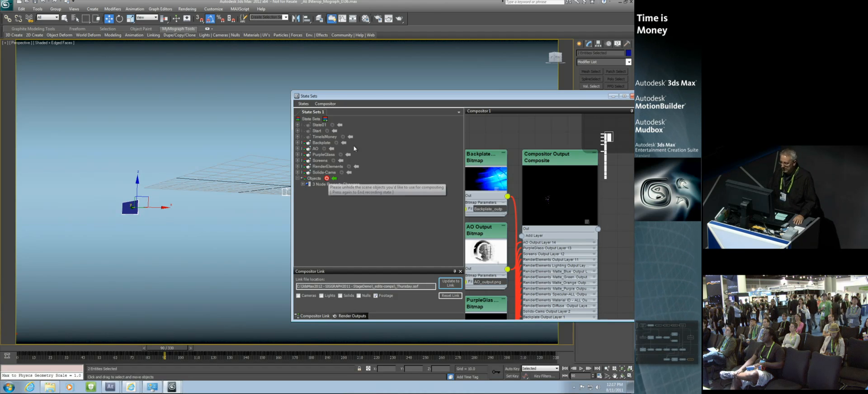
{"action": "left_click_drag", "start_coordinate": [374, 97], "coordinate": [223, 20]}
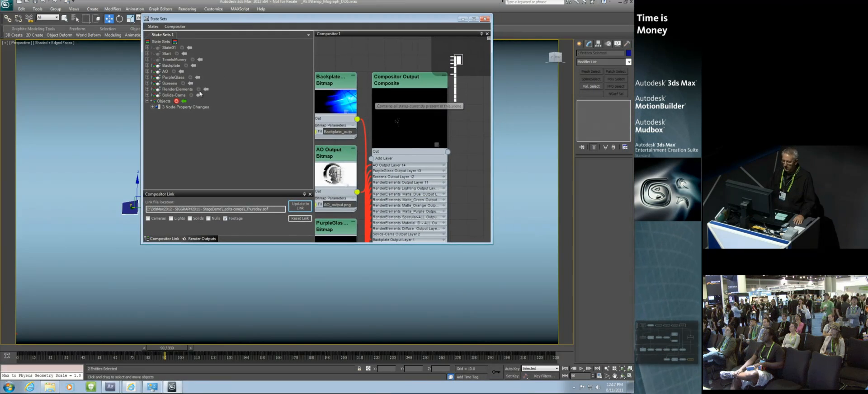
{"action": "left_click", "coordinate": [177, 101]}
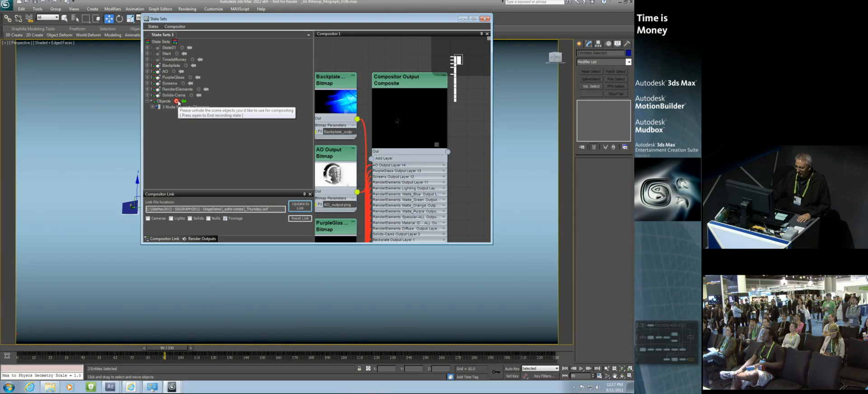
Limit the Compositor Link to Cameras and Solids, excluding Footage, and update the link file.
{"action": "left_click", "coordinate": [306, 209]}
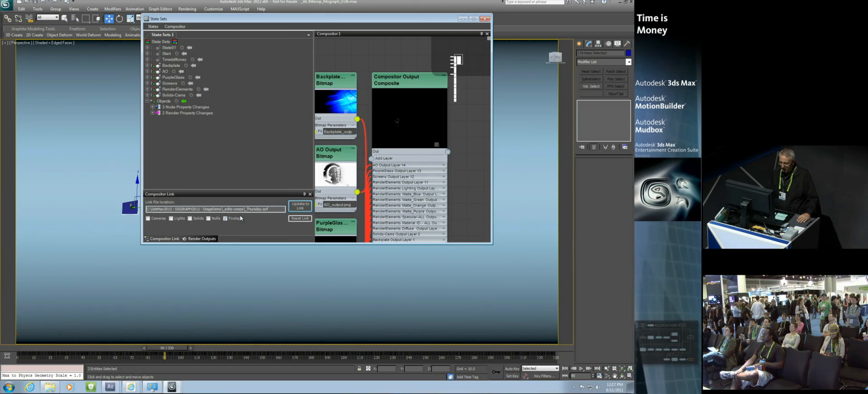
{"action": "left_click", "coordinate": [226, 219]}
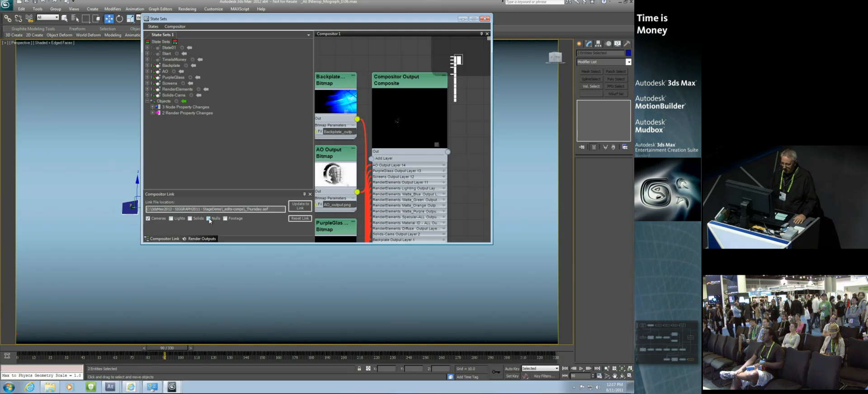
{"action": "left_click", "coordinate": [190, 219]}
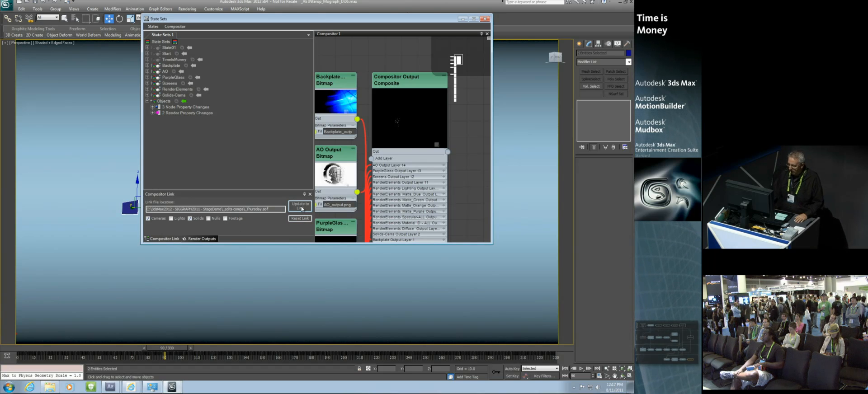
Switch to After Effects and update the composition from the link to bring in the camera and solid.
{"action": "left_click", "coordinate": [113, 388]}
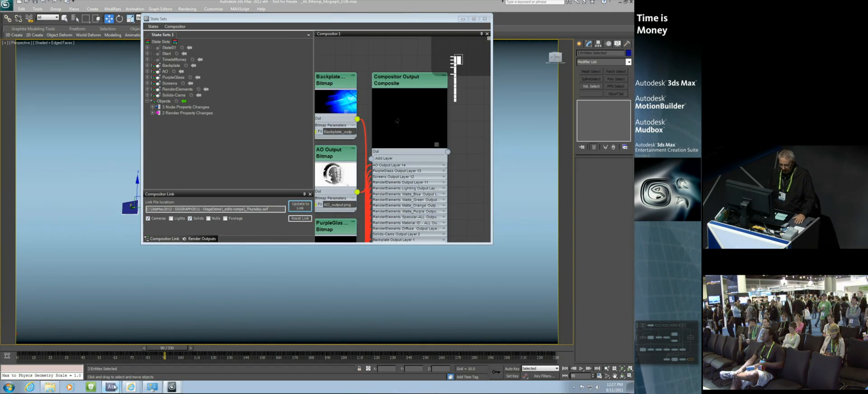
{"action": "left_click", "coordinate": [109, 362]}
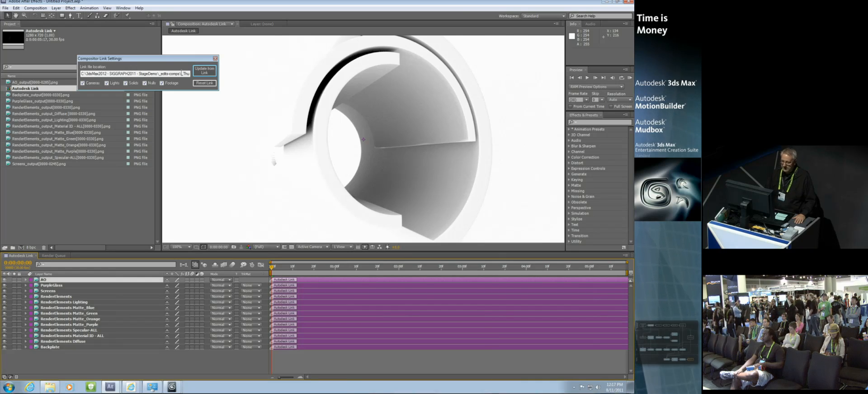
{"action": "left_click_drag", "start_coordinate": [173, 59], "coordinate": [147, 55]}
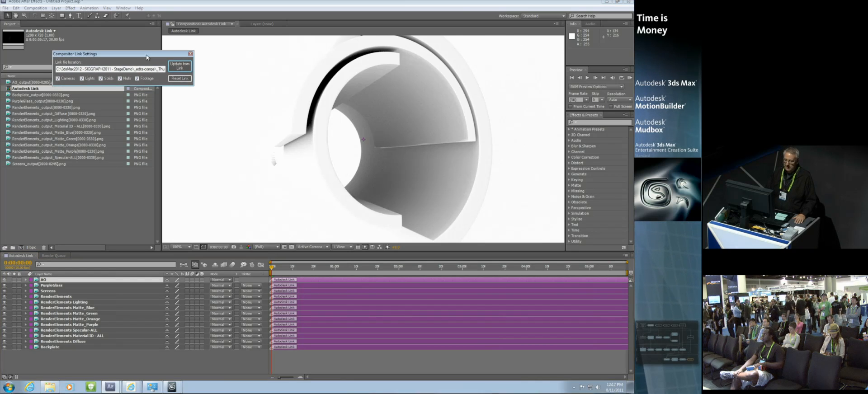
{"action": "left_click", "coordinate": [189, 66]}
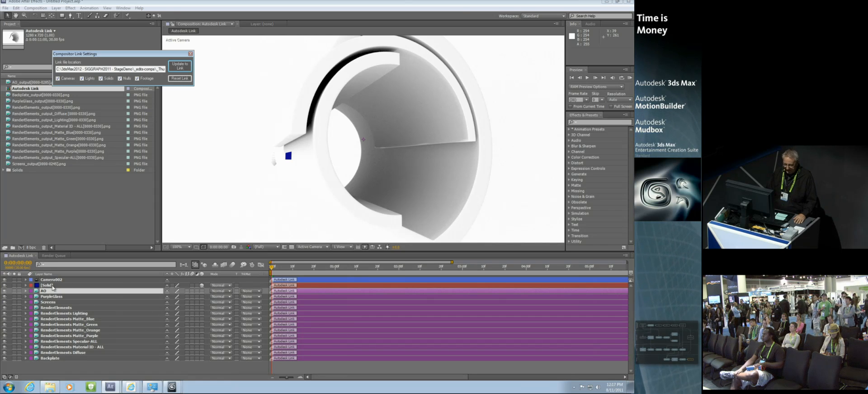
Hide all footage layers from AO down to Backplate and go to the composition's end at 0:00:10:29.
{"action": "left_click_drag", "start_coordinate": [4, 291], "coordinate": [5, 358]}
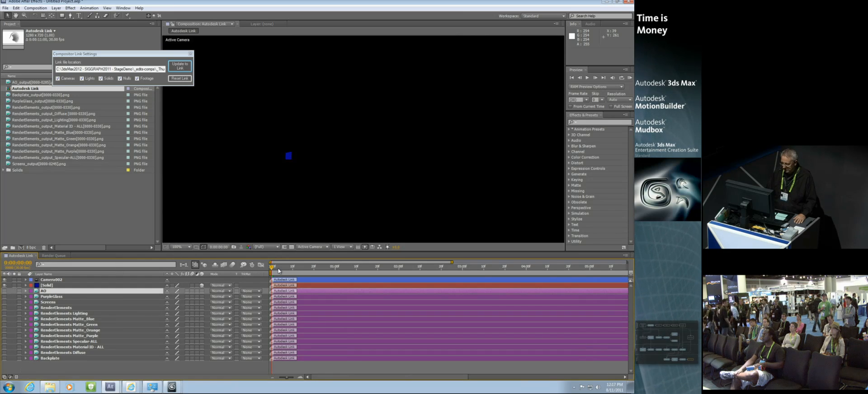
{"action": "left_click_drag", "start_coordinate": [272, 268], "coordinate": [626, 267]}
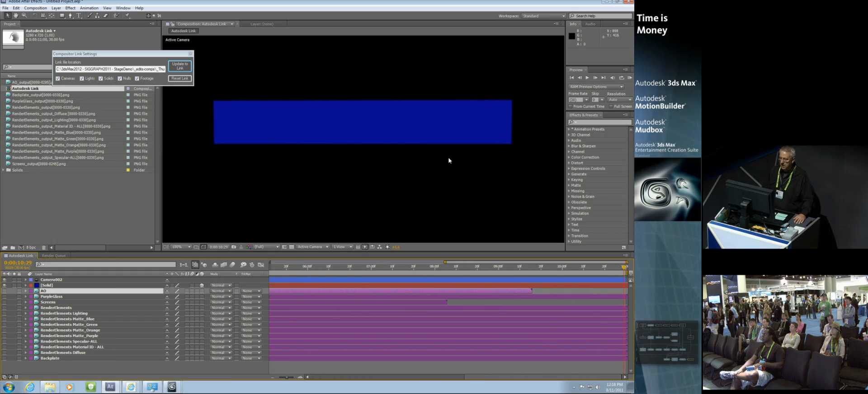
Select all Position keyframes of the solid layer and move the solid with its motion path lower in the frame.
{"action": "left_click", "coordinate": [463, 135]}
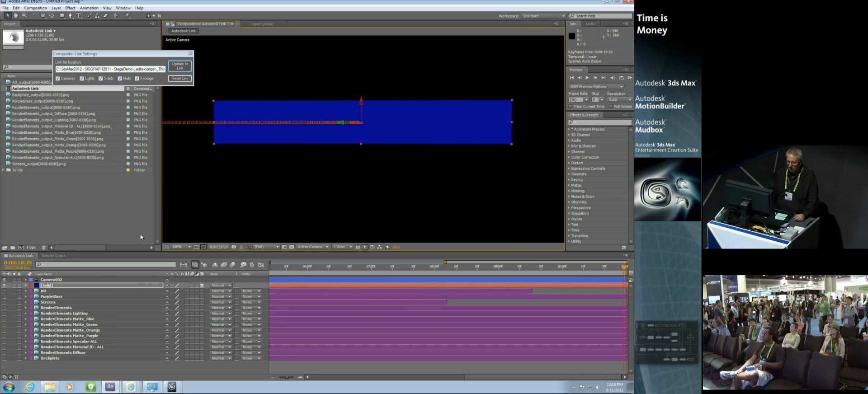
{"action": "left_click", "coordinate": [25, 285]}
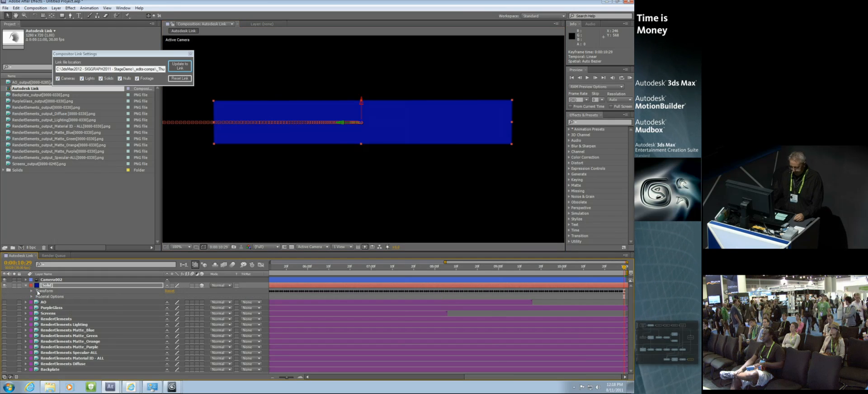
{"action": "key", "text": "p"}
{"action": "left_click", "coordinate": [59, 291]}
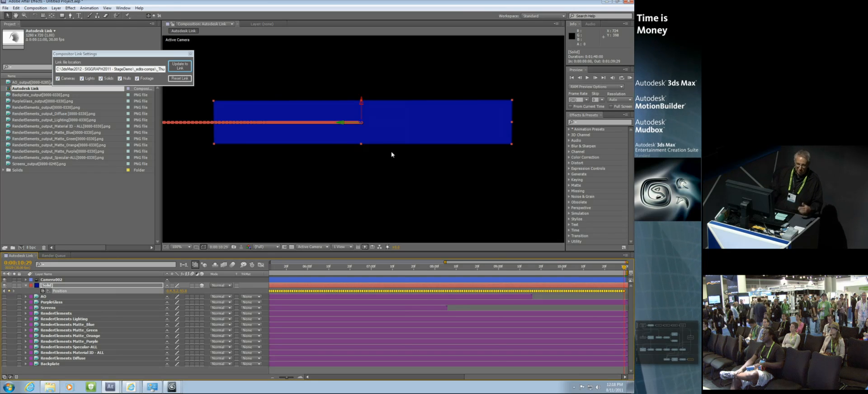
{"action": "left_click_drag", "start_coordinate": [421, 172], "coordinate": [416, 210]}
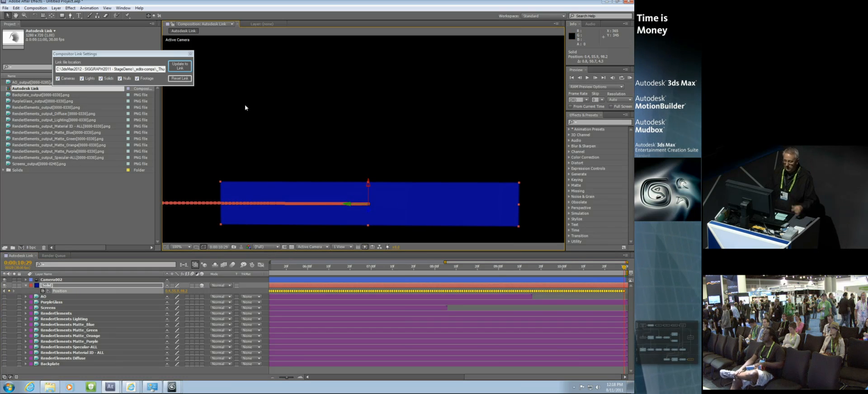
Send the solid's new position to the link, and go to frame 330 in the 3ds Max Mograph scene.
{"action": "left_click", "coordinate": [183, 70]}
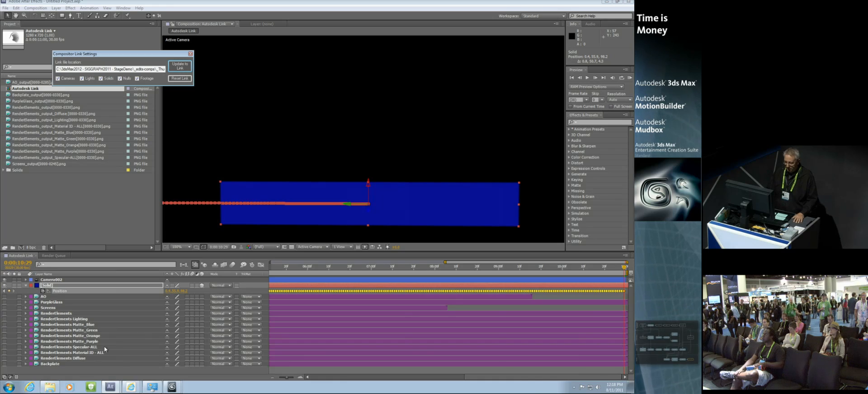
{"action": "left_click", "coordinate": [171, 388]}
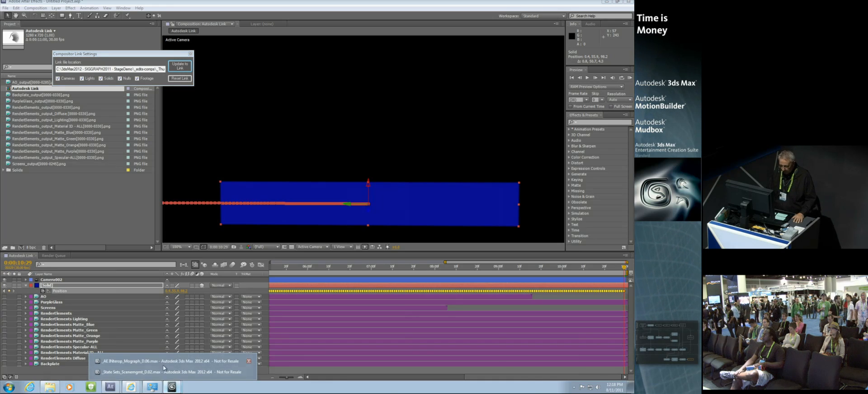
{"action": "left_click", "coordinate": [165, 372]}
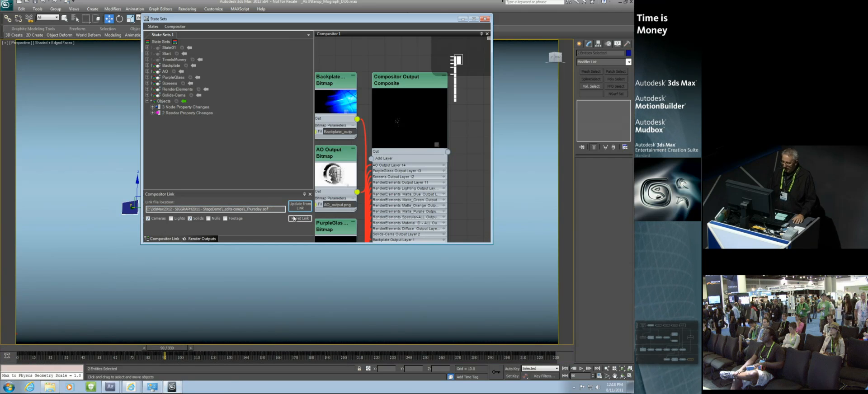
{"action": "left_click_drag", "start_coordinate": [256, 18], "coordinate": [346, 60]}
{"action": "left_click_drag", "start_coordinate": [408, 349], "coordinate": [588, 331]}
{"action": "left_click_drag", "start_coordinate": [455, 65], "coordinate": [360, 93]}
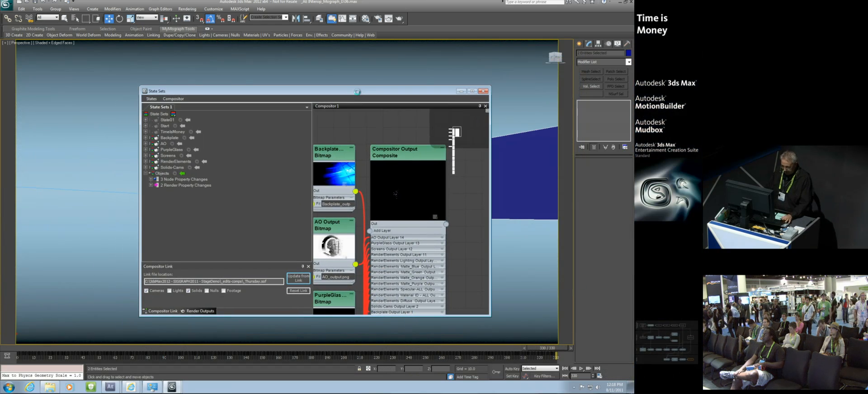
Match the perspective view to the camera and update the scene from the link, keeping the State Sets window within view.
{"action": "key", "text": "c"}
{"action": "key", "text": "p"}
{"action": "left_click_drag", "start_coordinate": [340, 91], "coordinate": [480, 28]}
{"action": "left_click", "coordinate": [441, 216]}
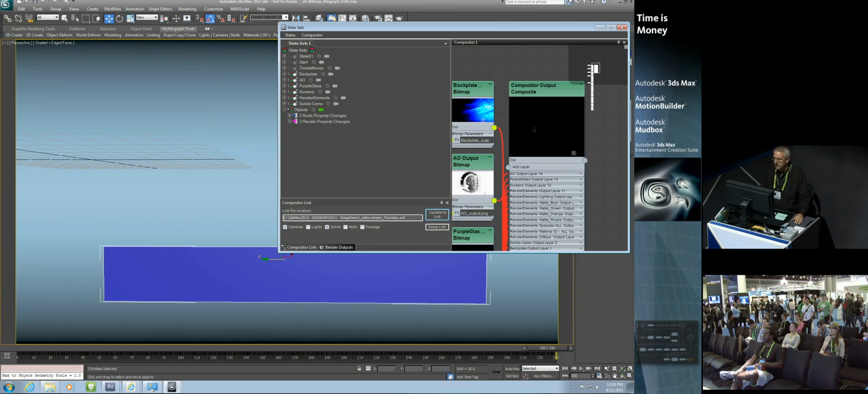
{"action": "left_click_drag", "start_coordinate": [556, 28], "coordinate": [357, 62]}
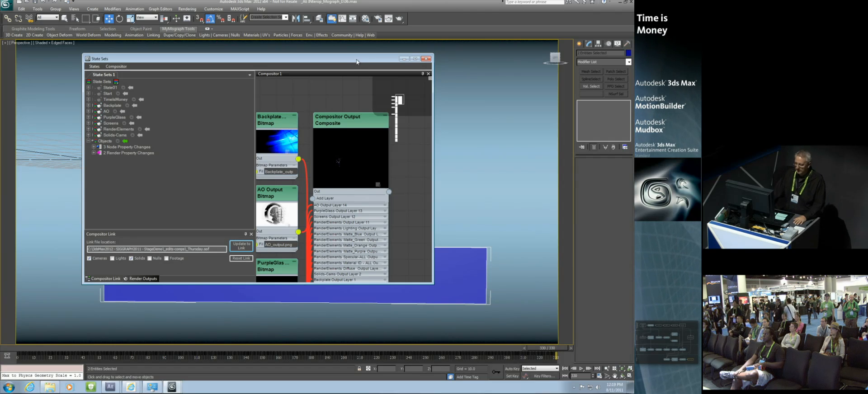
{"action": "left_click_drag", "start_coordinate": [354, 61], "coordinate": [363, 71]}
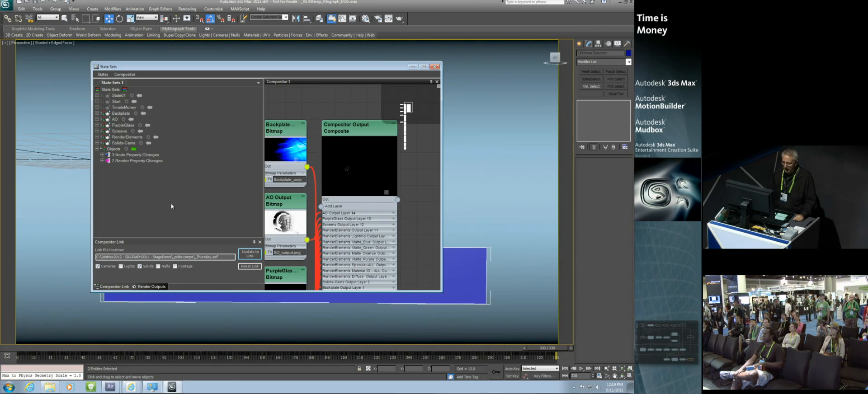
Switch to the State Sets scene-management file in 3ds Max and frame the red pickup truck's door up close.
{"action": "left_click", "coordinate": [171, 387]}
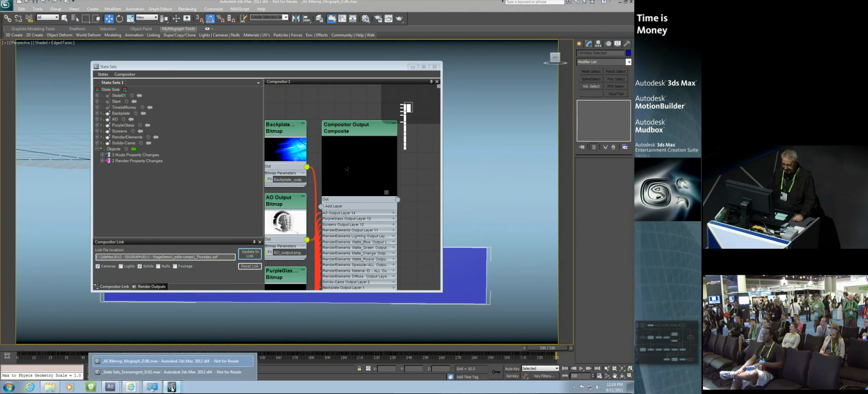
{"action": "left_click", "coordinate": [176, 373]}
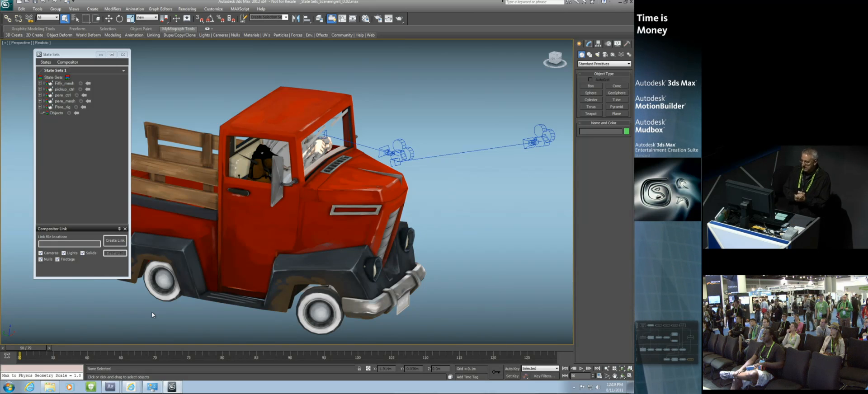
{"action": "left_click", "coordinate": [235, 288]}
{"action": "scroll", "coordinate": [281, 209], "scroll_direction": "up", "scroll_amount": 6}
{"action": "mouse_move", "coordinate": [281, 209]}
{"action": "middle_mouse_down", "text": "alt"}
{"action": "mouse_move", "coordinate": [253, 206]}
{"action": "mouse_move", "coordinate": [326, 214]}
{"action": "mouse_move", "coordinate": [294, 232]}
{"action": "mouse_move", "coordinate": [268, 227]}
{"action": "mouse_move", "coordinate": [293, 216]}
{"action": "middle_mouse_up", "text": "alt"}
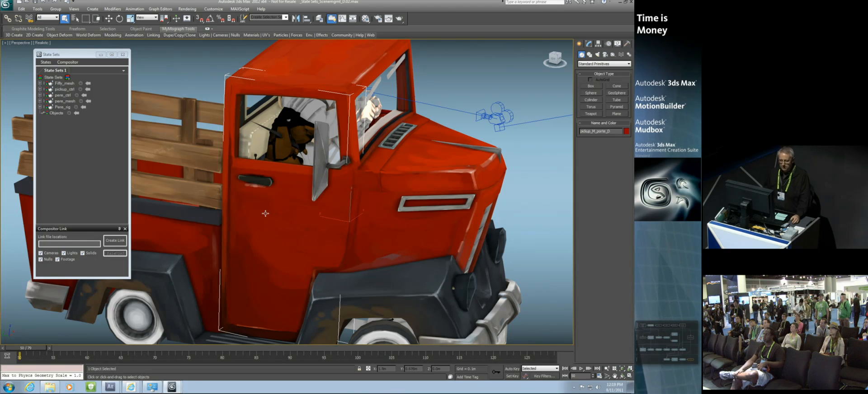
Activate in turn the dog mesh state, the pickup_ctrl state and the pere_ctrl state.
{"action": "left_click", "coordinate": [88, 84]}
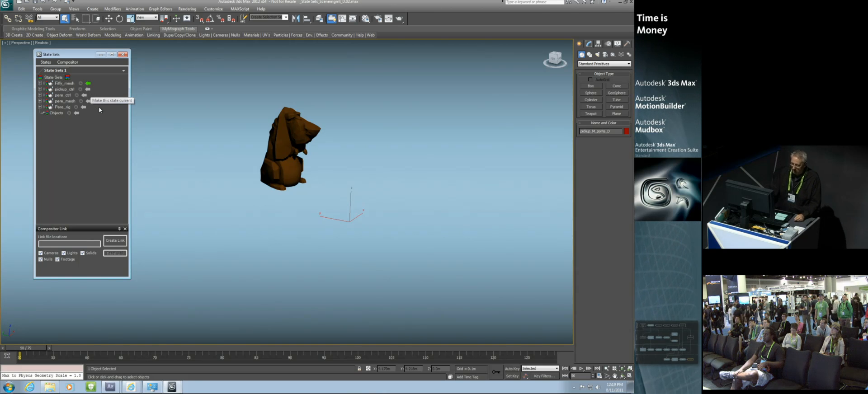
{"action": "left_click", "coordinate": [88, 89]}
{"action": "middle_click_drag", "start_coordinate": [227, 86], "coordinate": [241, 130]}
{"action": "scroll", "coordinate": [242, 129], "scroll_direction": "down", "scroll_amount": 5}
{"action": "scroll", "coordinate": [241, 130], "scroll_direction": "up", "scroll_amount": 5}
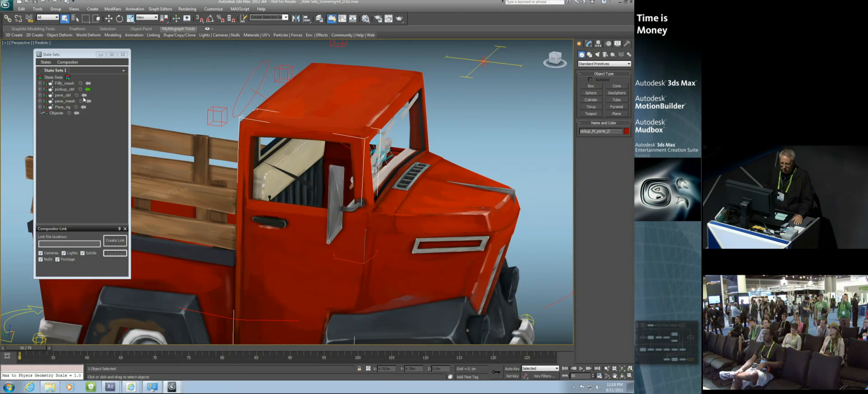
{"action": "left_click", "coordinate": [115, 100]}
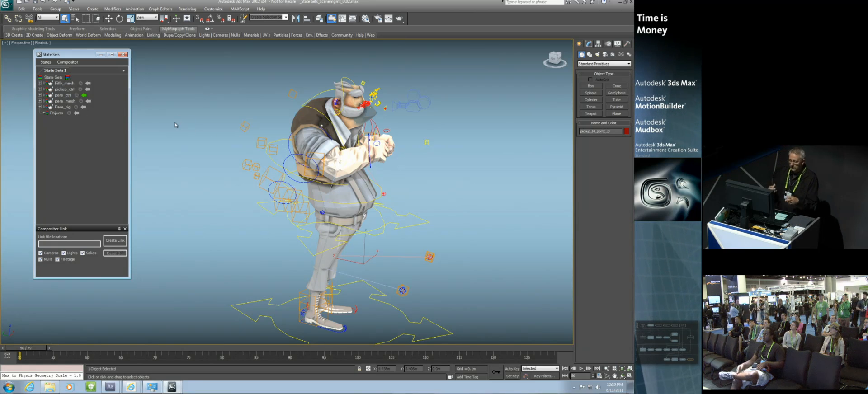
Add a new state to the State Sets and name it VP_AnimWork.
{"action": "middle_click_drag", "start_coordinate": [310, 144], "coordinate": [289, 150]}
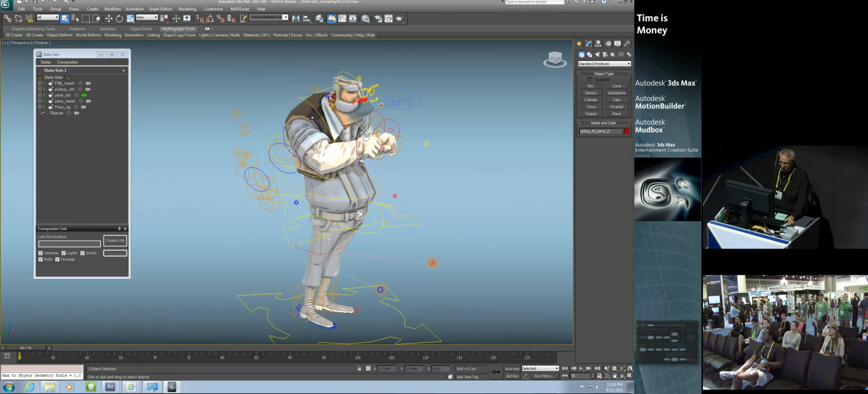
{"action": "left_click", "coordinate": [68, 78]}
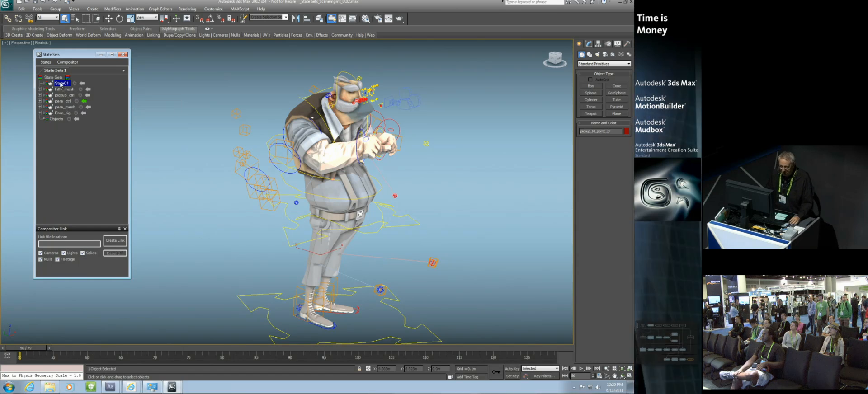
{"action": "left_click", "coordinate": [62, 83]}
{"action": "type", "text": "VP"}
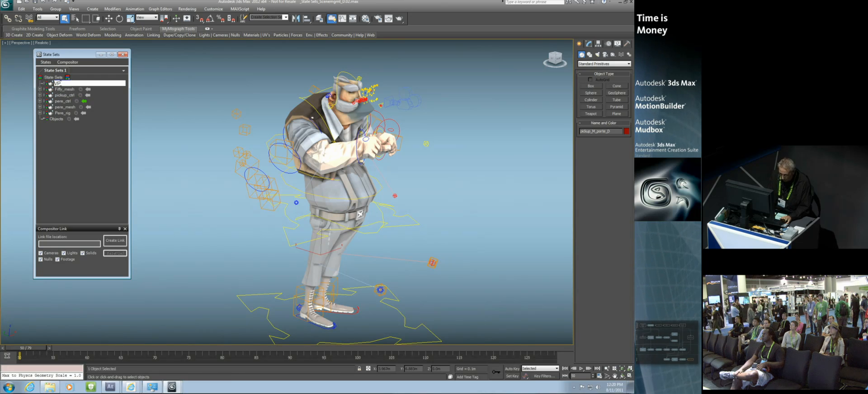
{"action": "type", "text": "_AnimWork"}
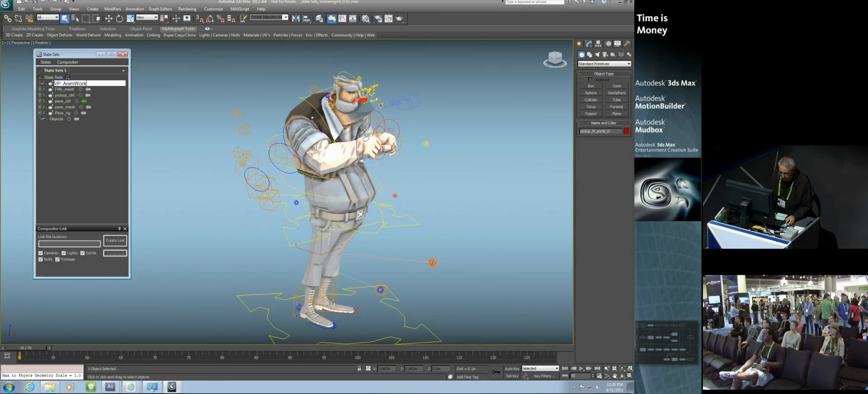
{"action": "key", "text": "Return"}
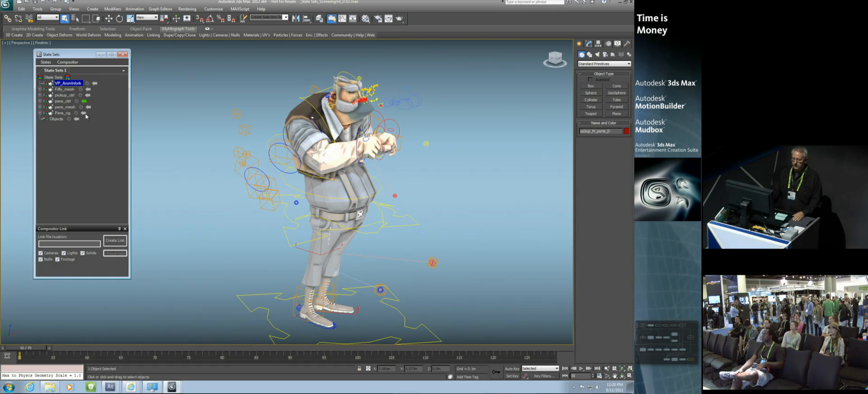
Start recording the VP_AnimWork state and show only the pere_mesh and pere_CTRL selection sets, unhiding their hidden objects and hiding everything unselected.
{"action": "left_click", "coordinate": [87, 84]}
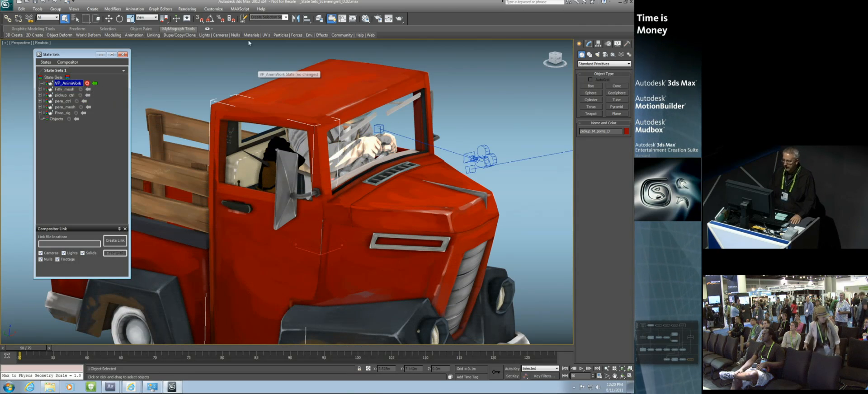
{"action": "left_click", "coordinate": [286, 18]}
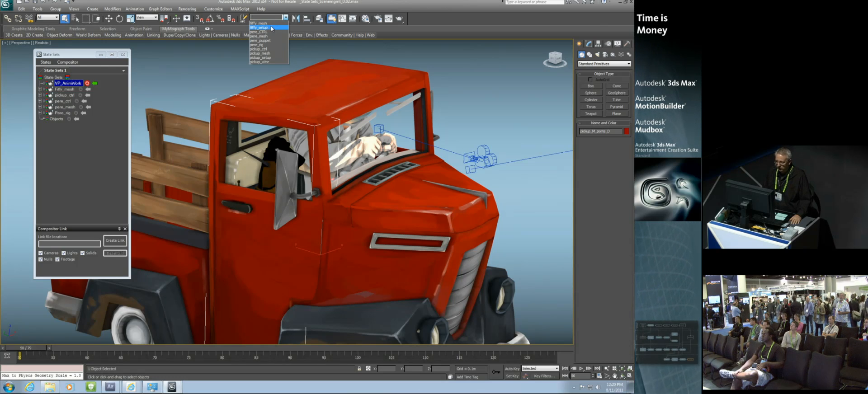
{"action": "left_click", "coordinate": [260, 36]}
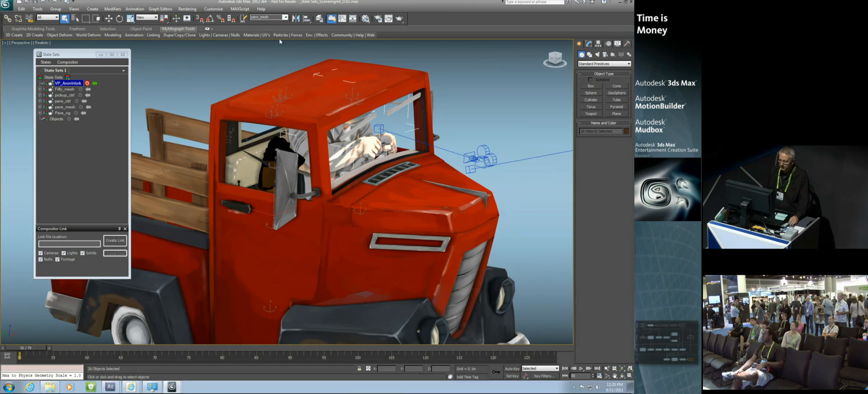
{"action": "left_click", "coordinate": [285, 18]}
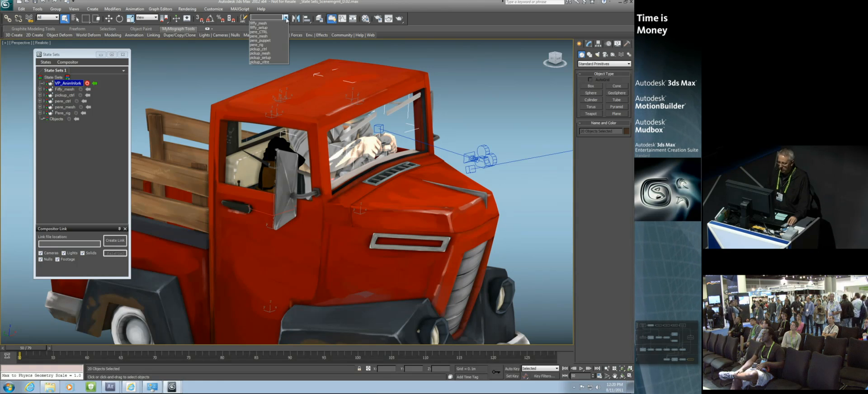
{"action": "left_click", "coordinate": [275, 36]}
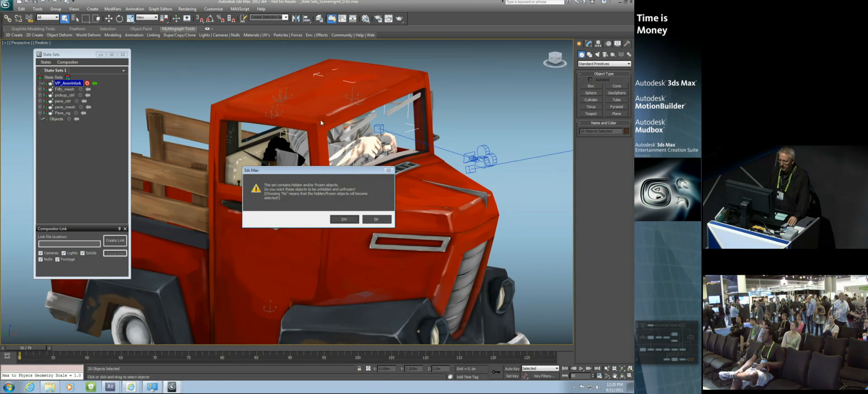
{"action": "left_click", "coordinate": [348, 219]}
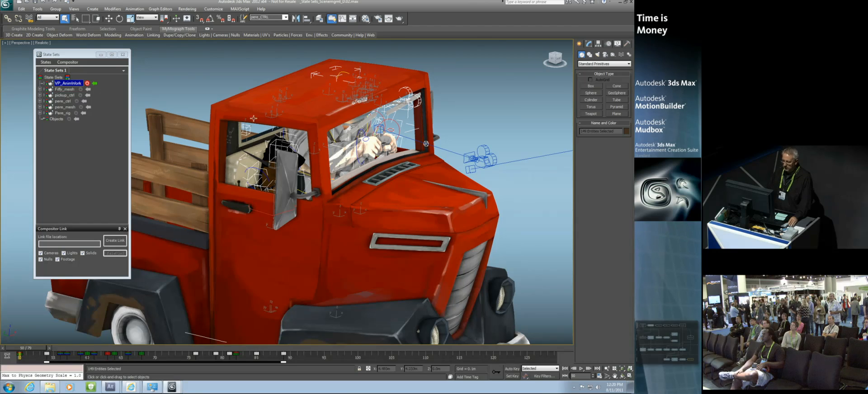
{"action": "right_click", "coordinate": [235, 97]}
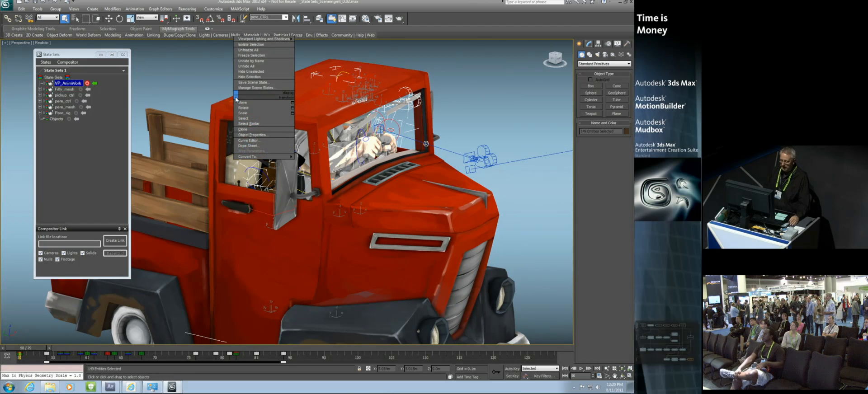
{"action": "left_click", "coordinate": [254, 73]}
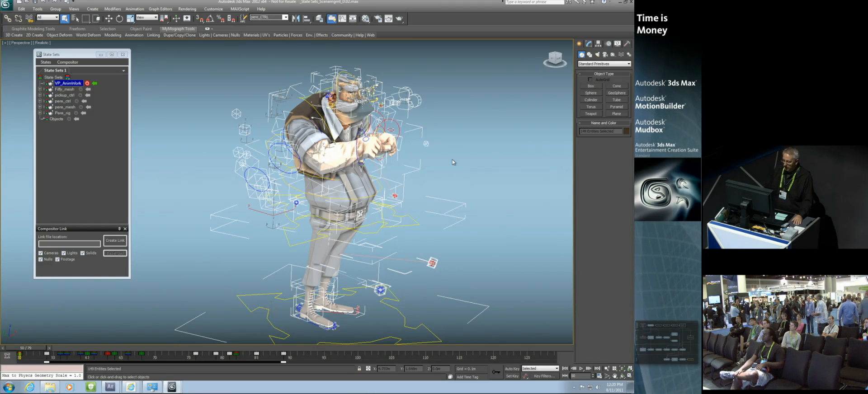
Switch to the multi-viewport layout and frame the character's upper body in the Front viewport, with the State Sets window moved down.
{"action": "left_click_drag", "start_coordinate": [52, 57], "coordinate": [60, 102]}
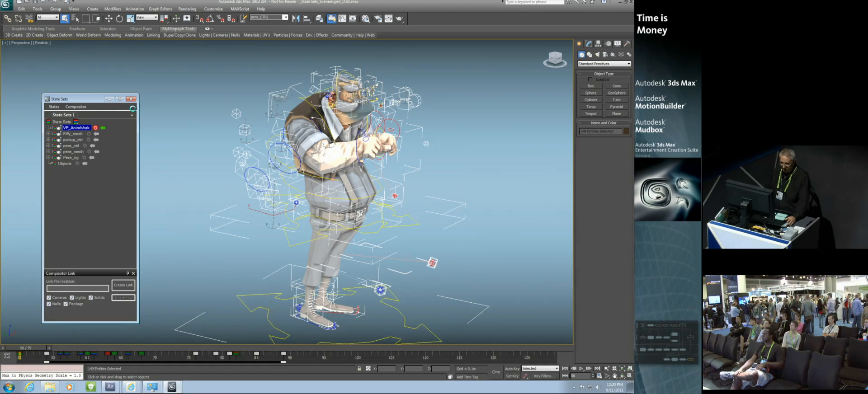
{"action": "key", "text": "alt+w"}
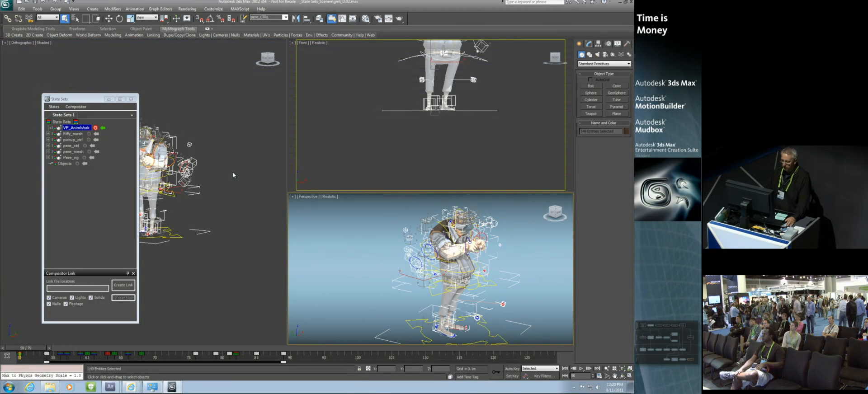
{"action": "middle_click_drag", "start_coordinate": [385, 112], "coordinate": [363, 183]}
{"action": "scroll", "coordinate": [422, 108], "scroll_direction": "up", "scroll_amount": 6}
{"action": "middle_click_drag", "start_coordinate": [424, 108], "coordinate": [442, 143]}
{"action": "scroll", "coordinate": [442, 144], "scroll_direction": "up", "scroll_amount": 5}
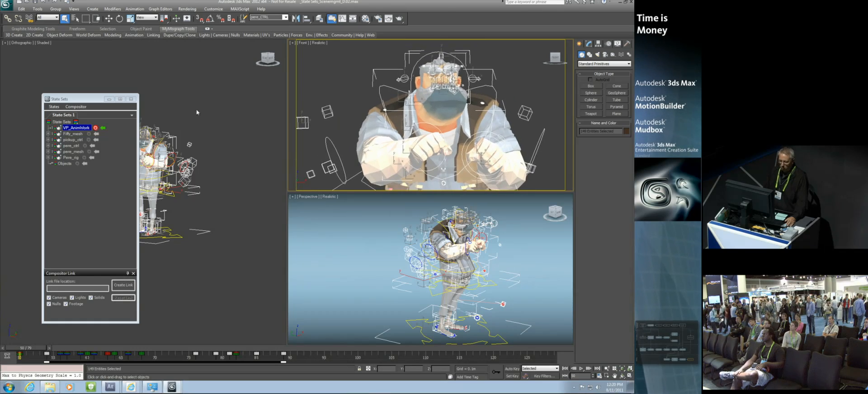
Frame the character's arm and shoulder close up in the tall orthographic viewport and his face head-on in the Perspective viewport.
{"action": "scroll", "coordinate": [220, 122], "scroll_direction": "up", "scroll_amount": 8}
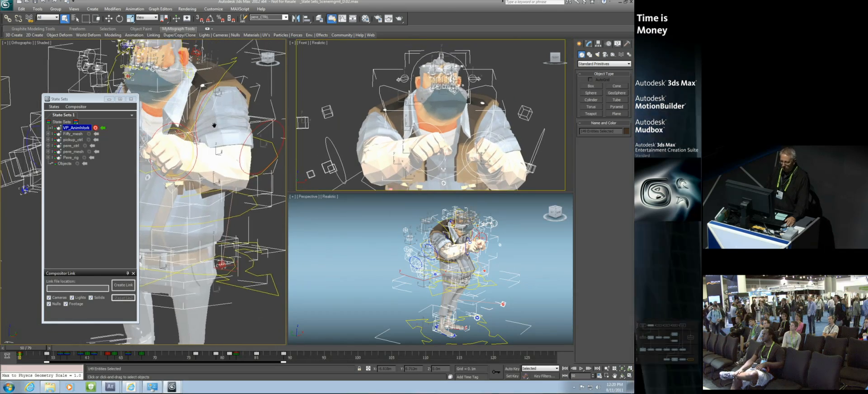
{"action": "middle_click_drag", "start_coordinate": [201, 162], "coordinate": [167, 189], "text": "alt"}
{"action": "scroll", "coordinate": [180, 170], "scroll_direction": "up", "scroll_amount": 3}
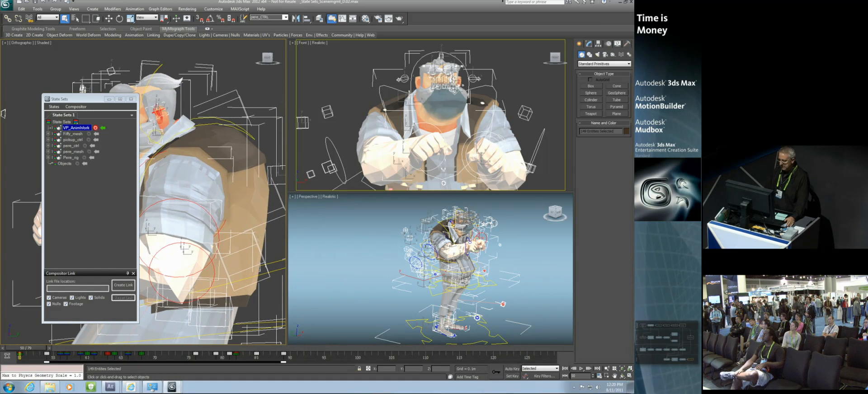
{"action": "middle_click_drag", "start_coordinate": [394, 251], "coordinate": [416, 279], "text": "alt"}
{"action": "scroll", "coordinate": [416, 279], "scroll_direction": "up", "scroll_amount": 10}
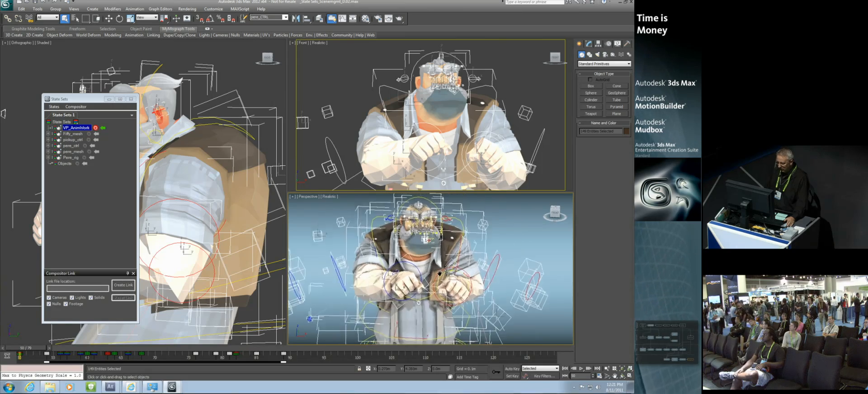
{"action": "scroll", "coordinate": [439, 288], "scroll_direction": "up", "scroll_amount": 6}
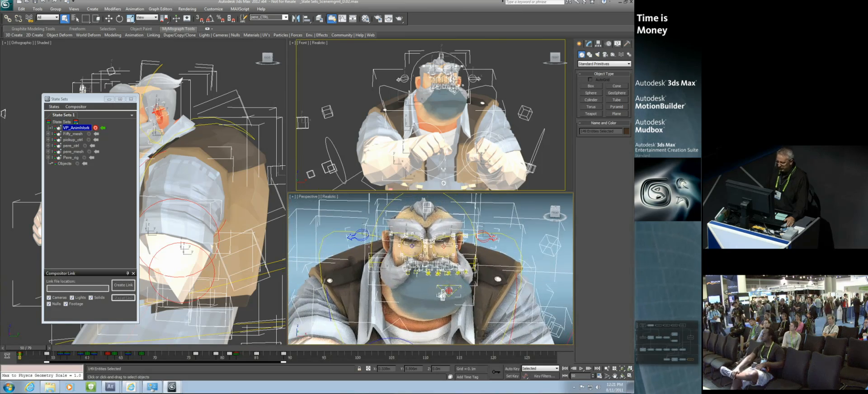
Turn the Front viewport to an angled side view of the character and end the recording of the VP_AnimWork state.
{"action": "middle_click_drag", "start_coordinate": [450, 103], "coordinate": [480, 128], "text": "alt"}
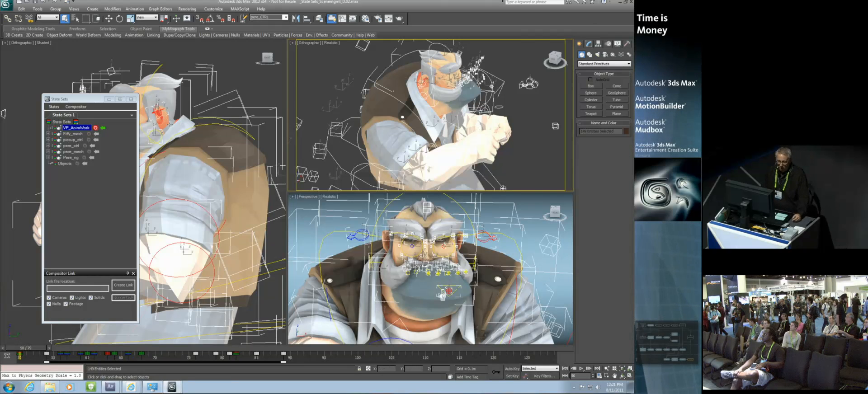
{"action": "left_click", "coordinate": [95, 129]}
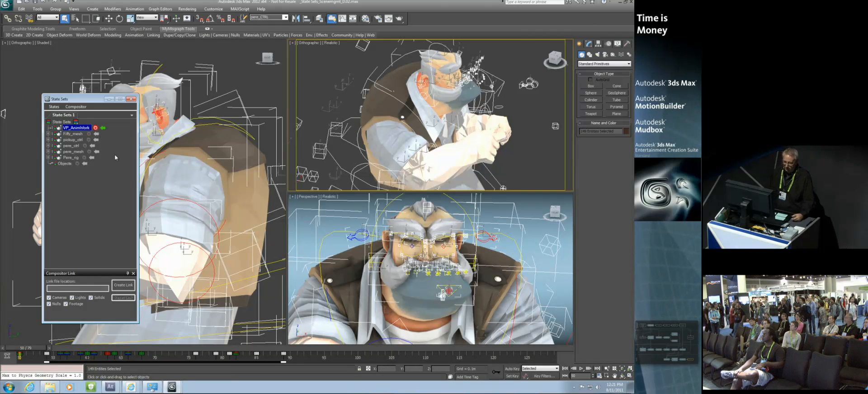
Activate the dog mesh state and view the whole dog, then reactivate VP_AnimWork and move the State Sets window aside.
{"action": "left_click", "coordinate": [97, 134]}
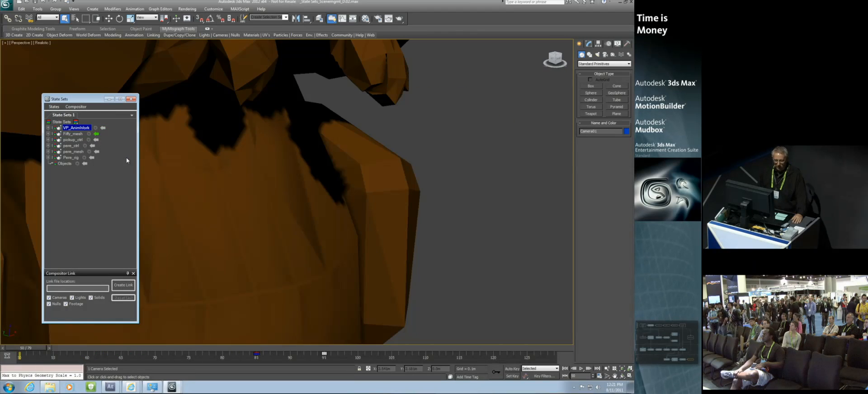
{"action": "scroll", "coordinate": [279, 166], "scroll_direction": "down", "scroll_amount": 6}
{"action": "middle_click_drag", "start_coordinate": [273, 171], "coordinate": [296, 168], "text": "alt"}
{"action": "key", "text": "shift+z"}
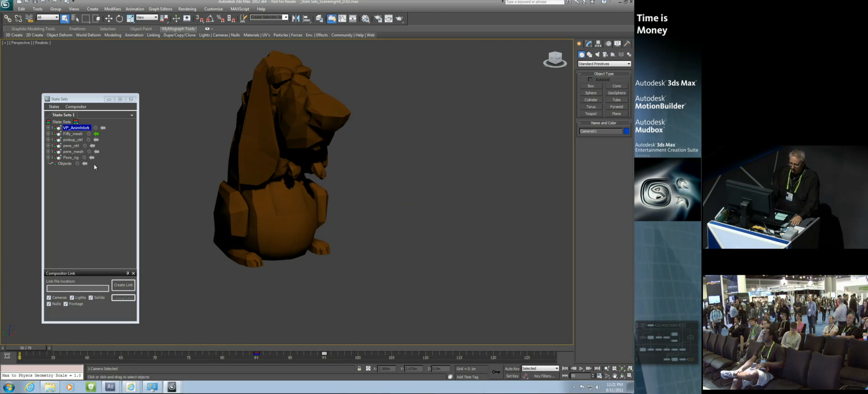
{"action": "left_click", "coordinate": [103, 128]}
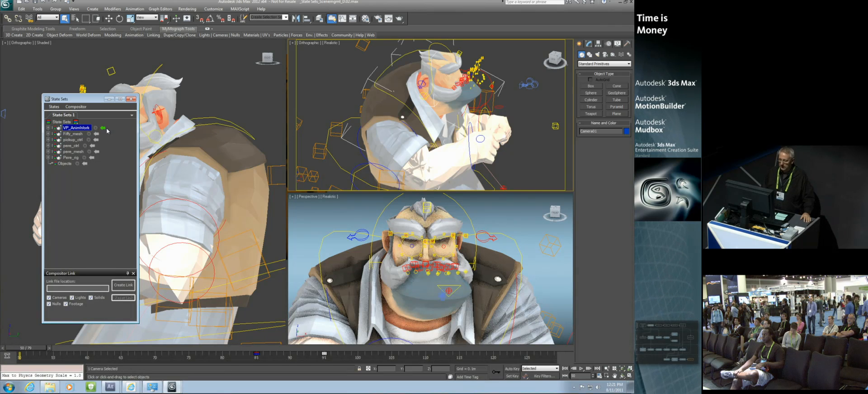
{"action": "left_click_drag", "start_coordinate": [91, 102], "coordinate": [67, 96]}
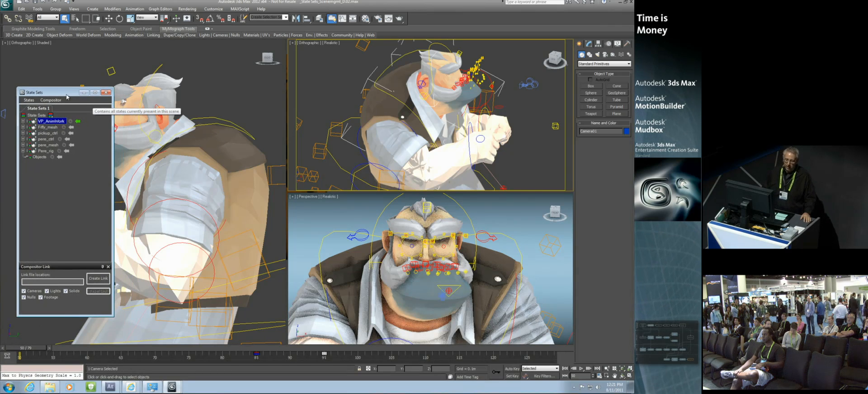
{"action": "left_click", "coordinate": [61, 100]}
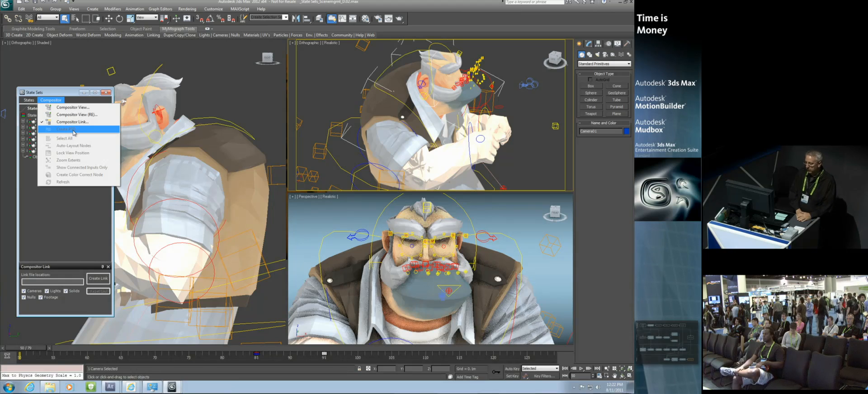
{"action": "left_click", "coordinate": [59, 93]}
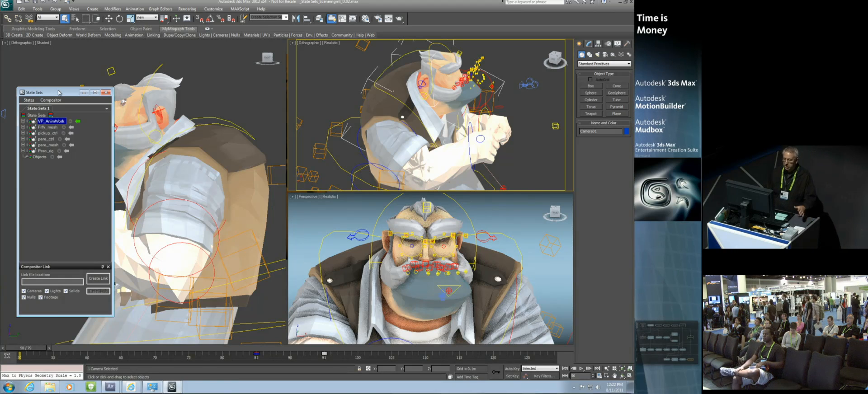